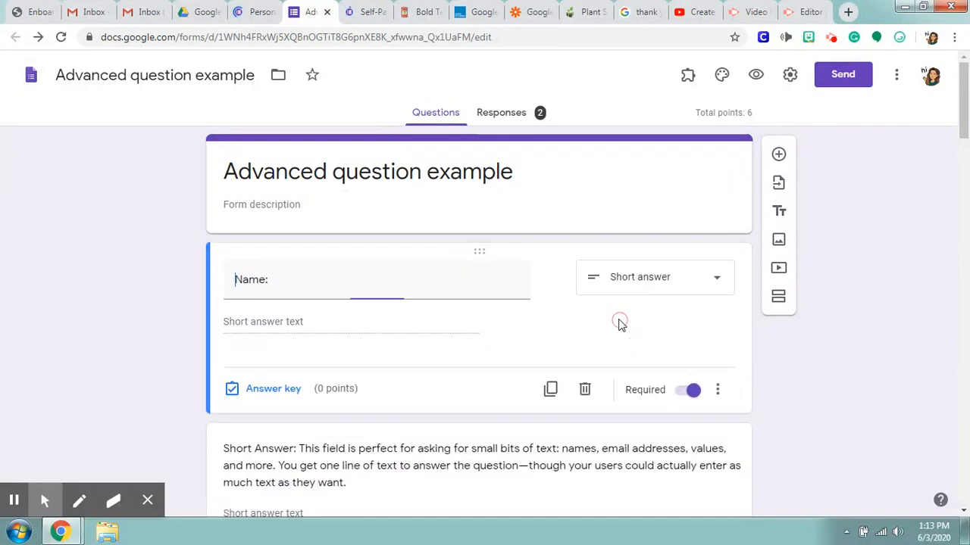
# Step: Add a blank question below Name to view the available question types, and delete it
pyautogui.click(767, 270)
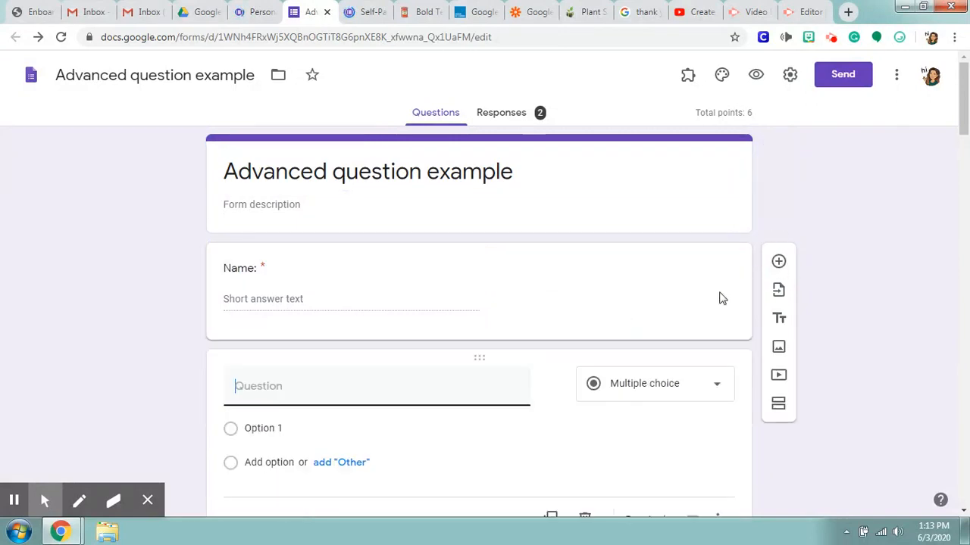
pyautogui.scroll(-2, 716, 309)
pyautogui.click(712, 252)
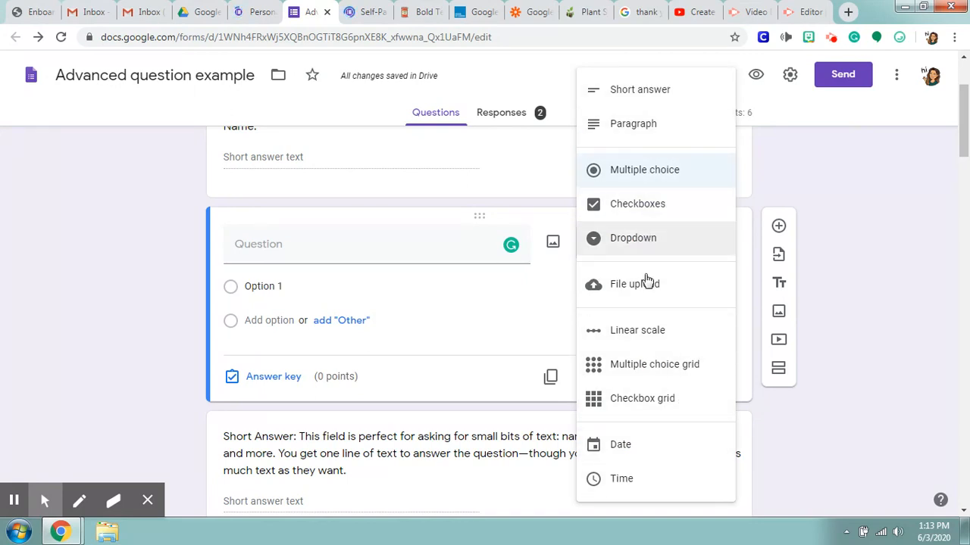
pyautogui.click(541, 333)
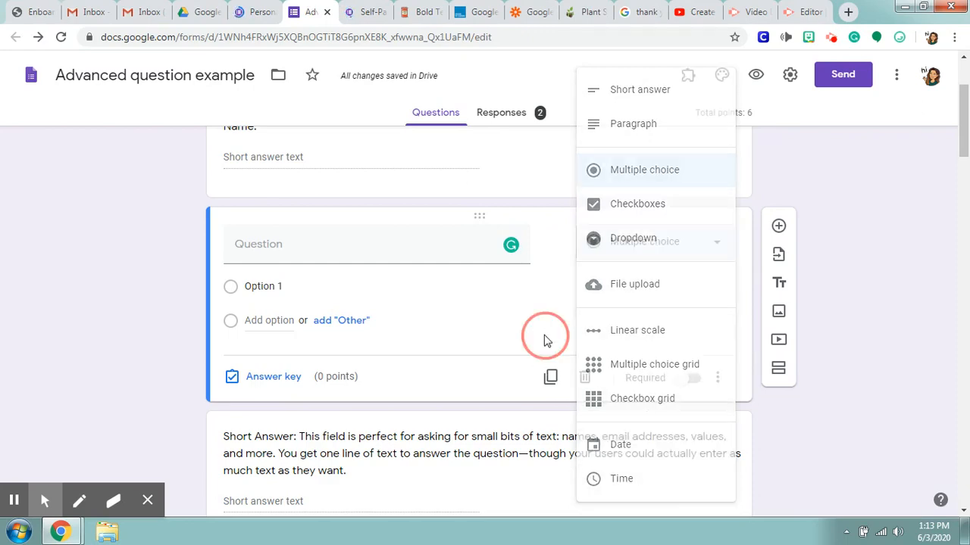
pyautogui.click(584, 378)
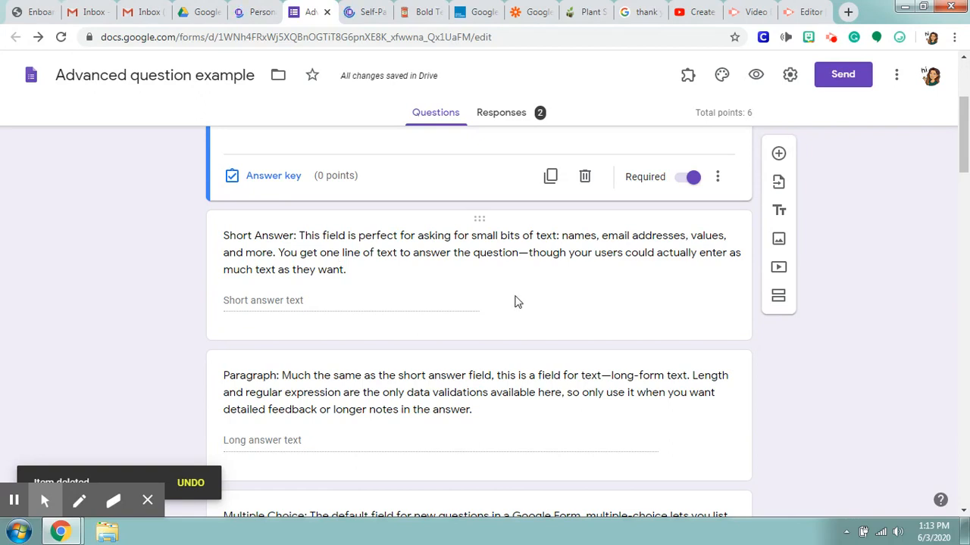
# Step: Switch the Short Answer question's response validation to Length and view its character count choices
pyautogui.click(423, 310)
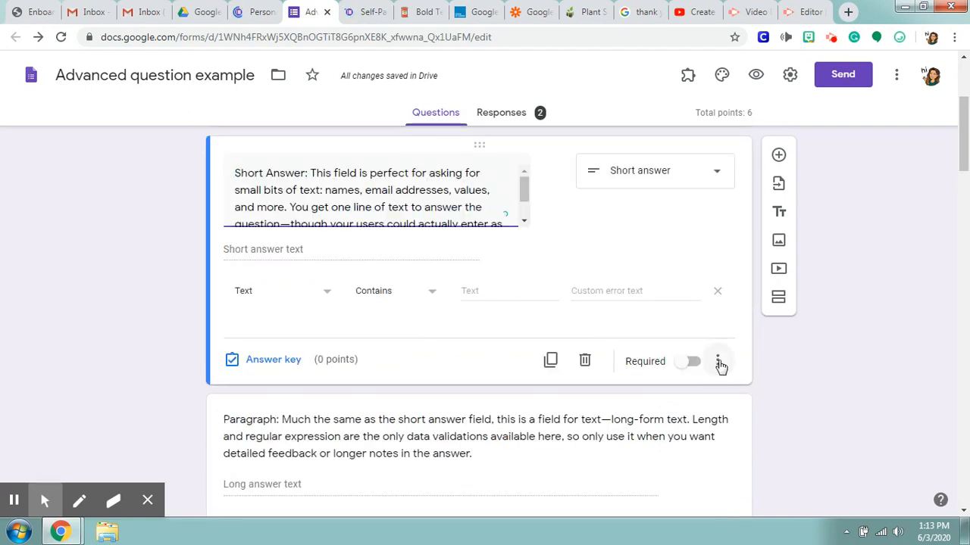
pyautogui.click(717, 361)
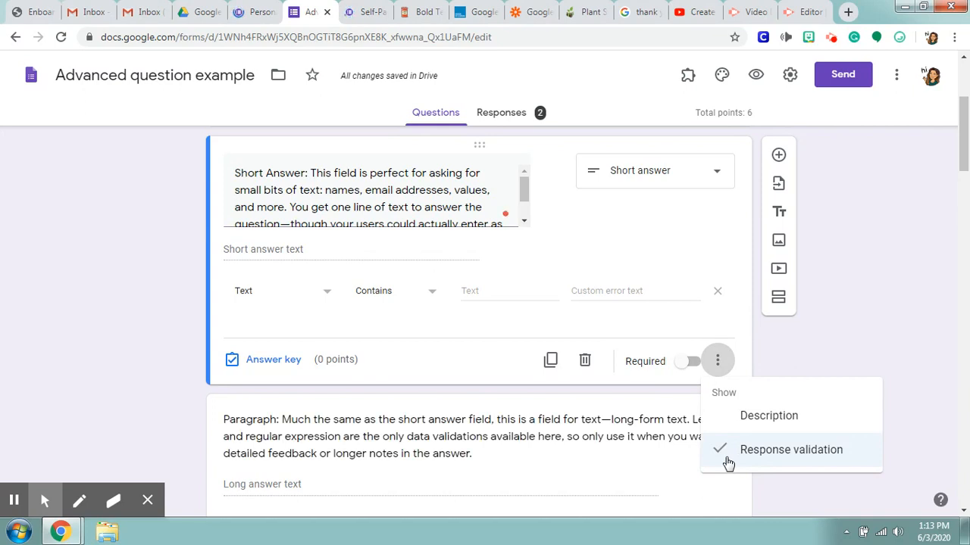
pyautogui.click(321, 295)
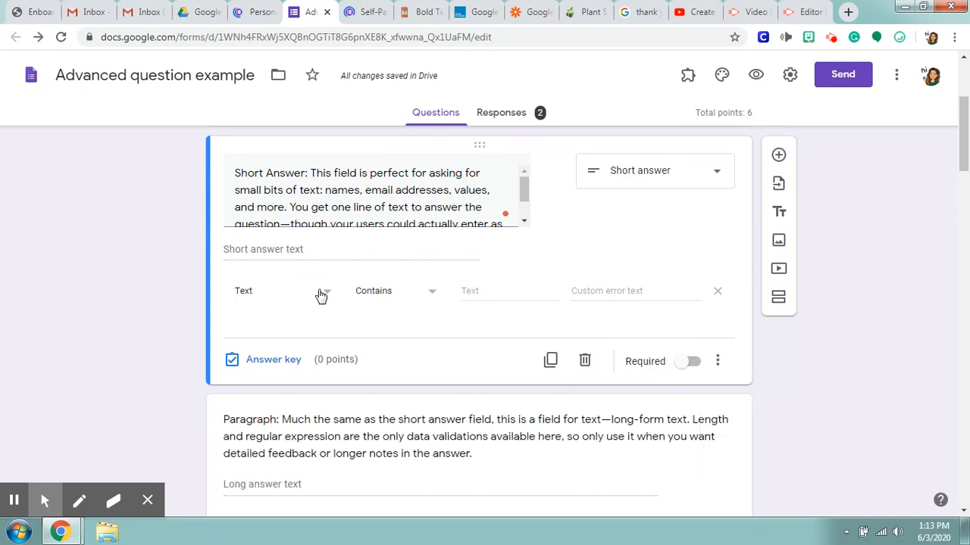
pyautogui.click(322, 295)
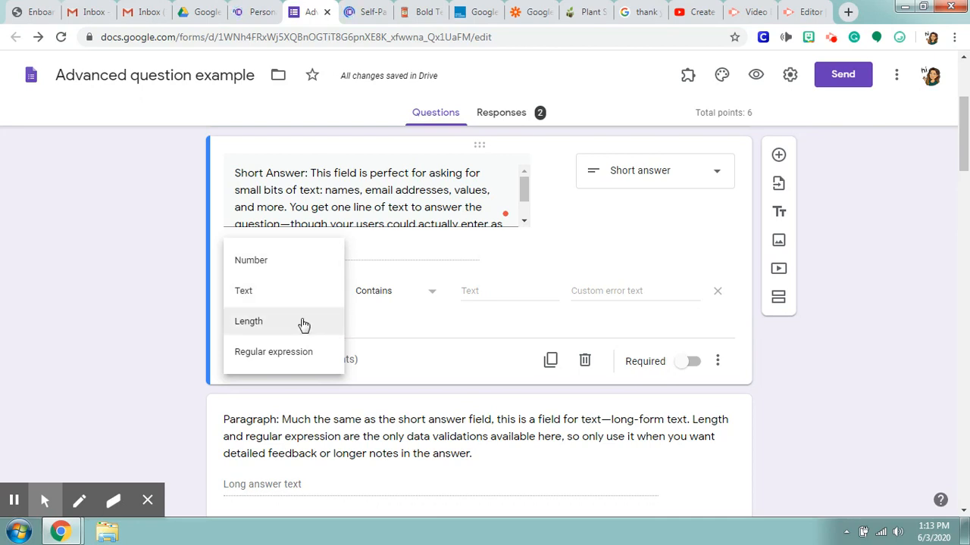
pyautogui.click(303, 326)
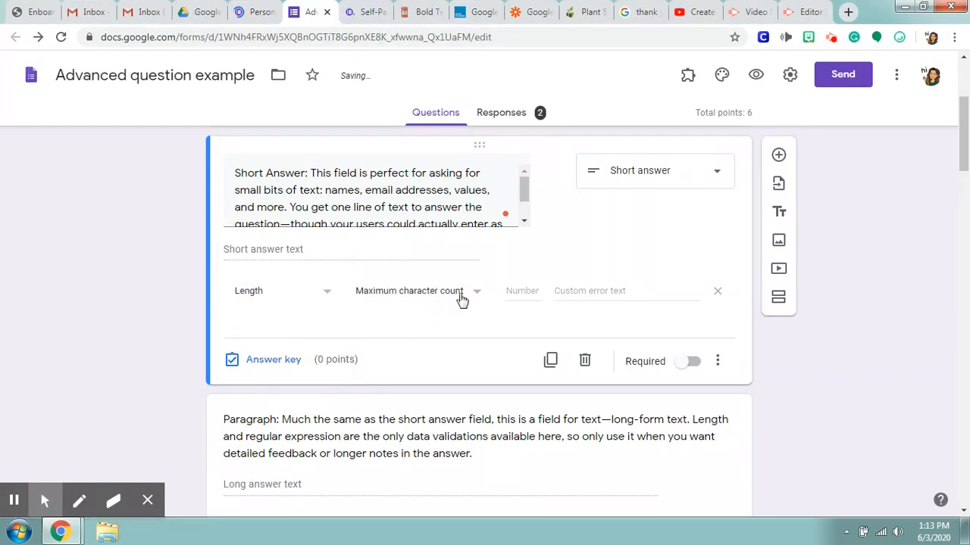
pyautogui.click(460, 298)
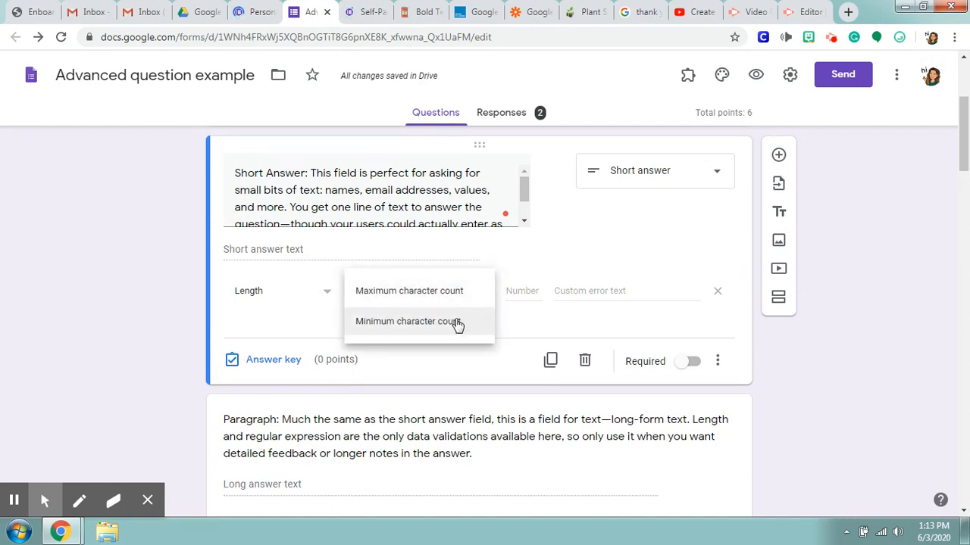
pyautogui.click(505, 264)
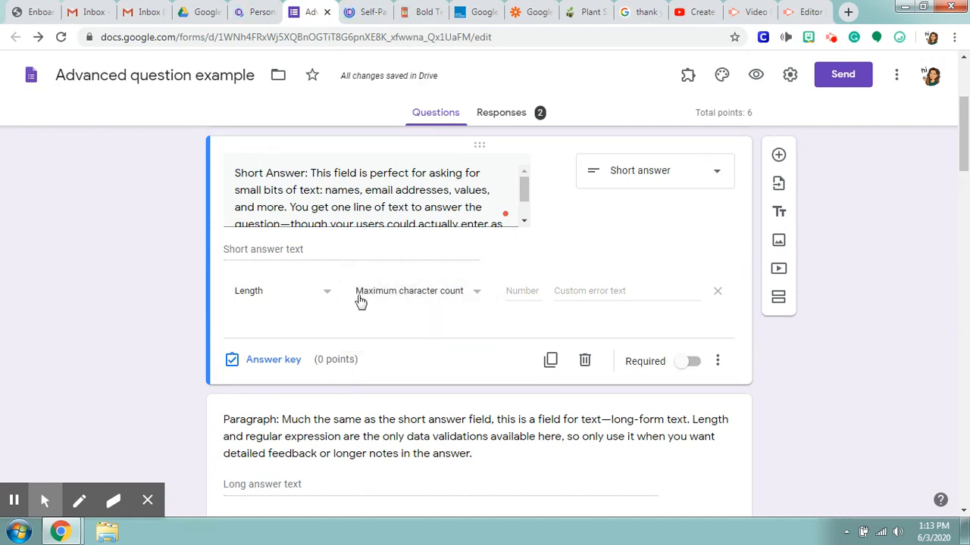
# Step: Set the Short Answer question's response validation to Text with the Contains condition, and review the other text conditions
pyautogui.click(330, 298)
pyautogui.click(309, 264)
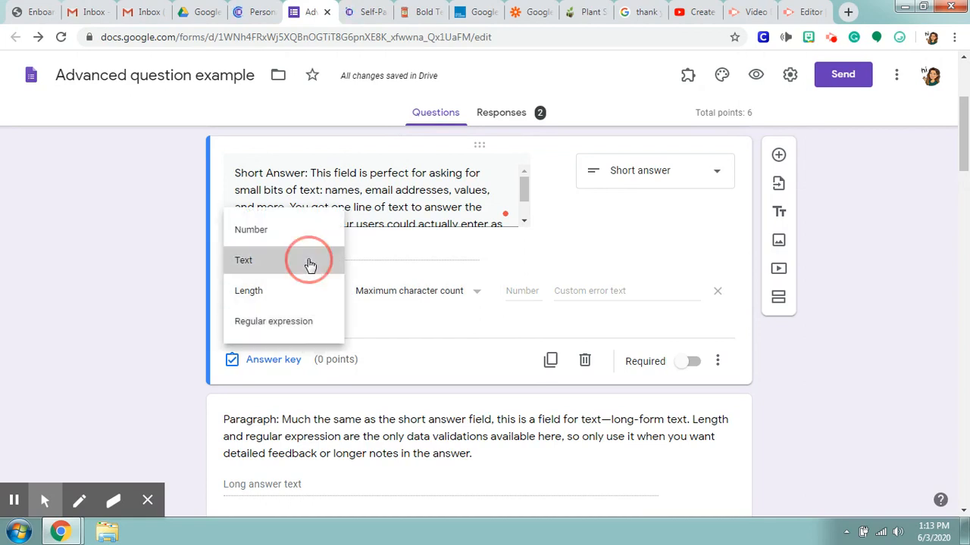
pyautogui.click(487, 290)
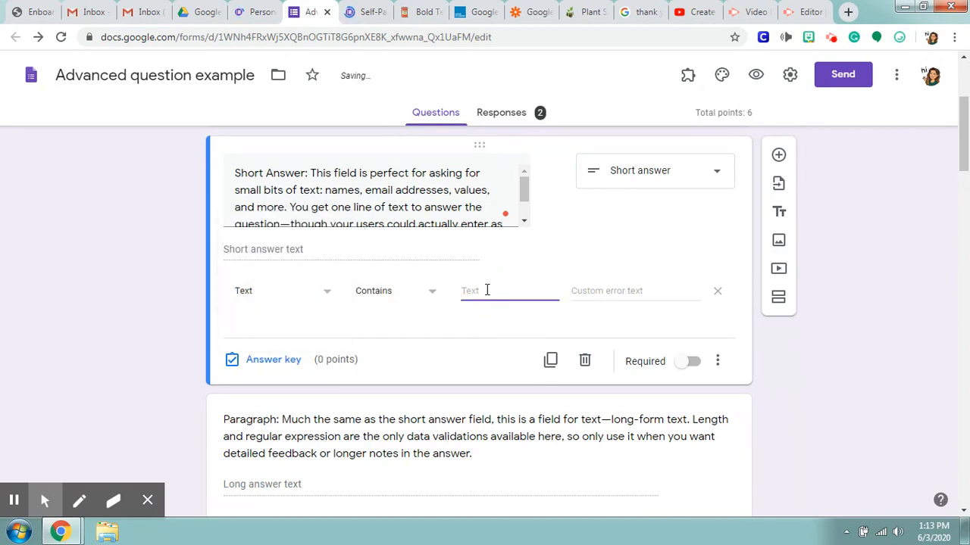
pyautogui.click(427, 296)
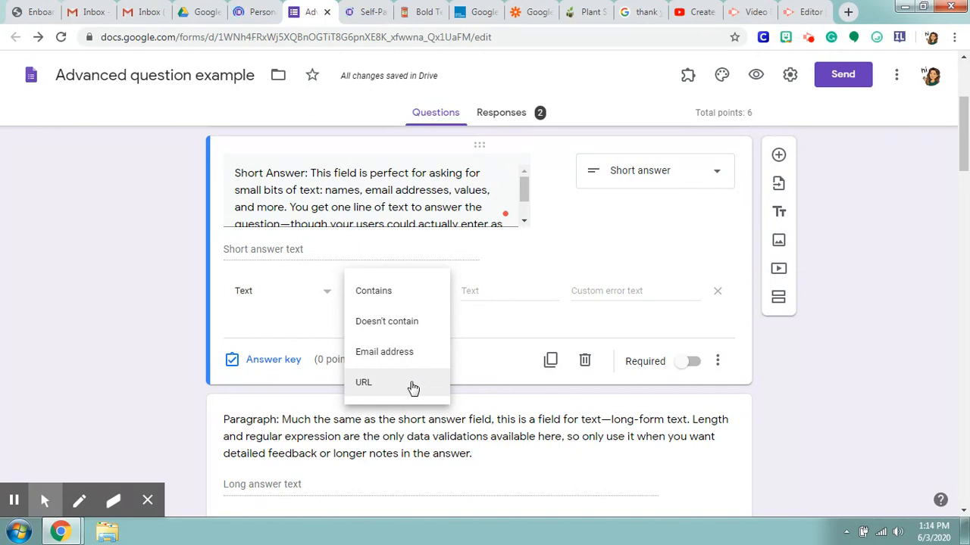
pyautogui.click(500, 322)
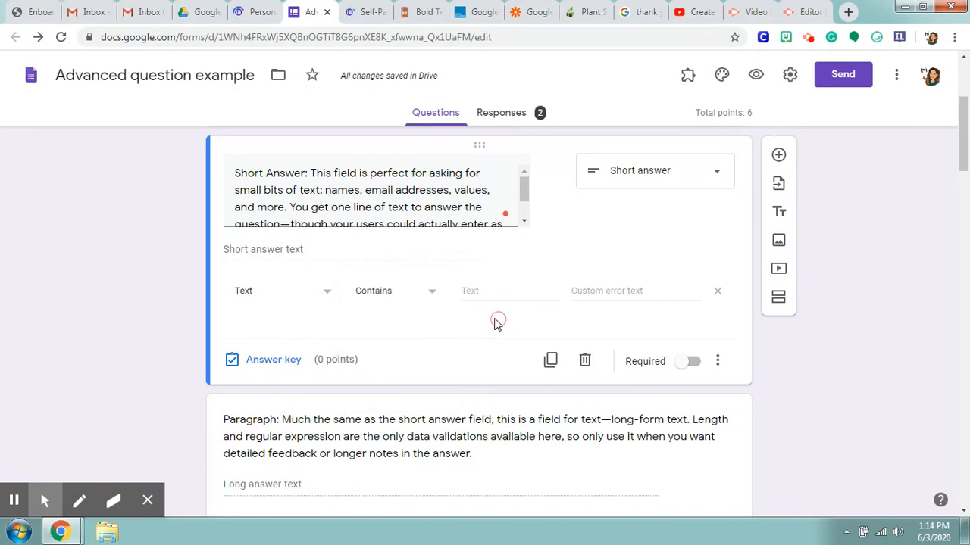
# Step: Show the description field on the Short Answer question and hide it again
pyautogui.click(719, 362)
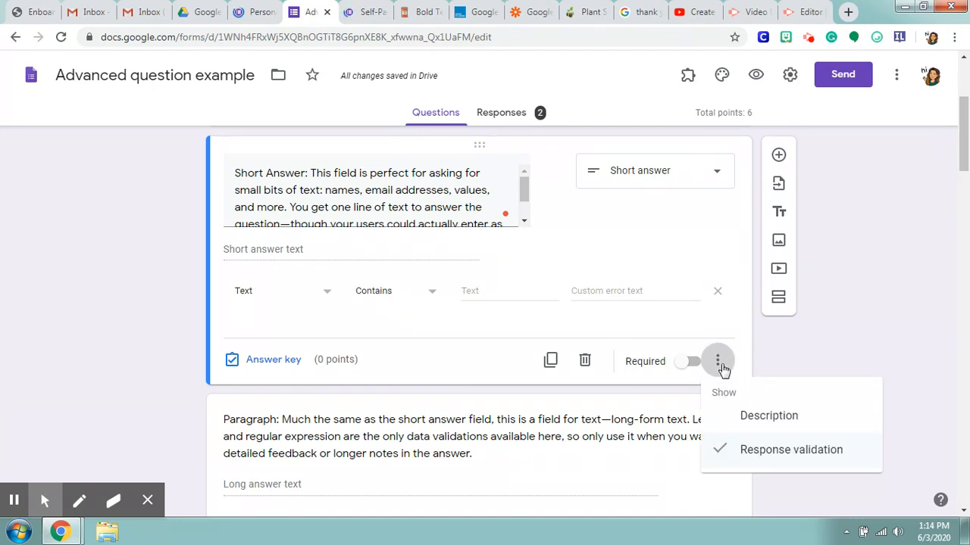
pyautogui.click(741, 430)
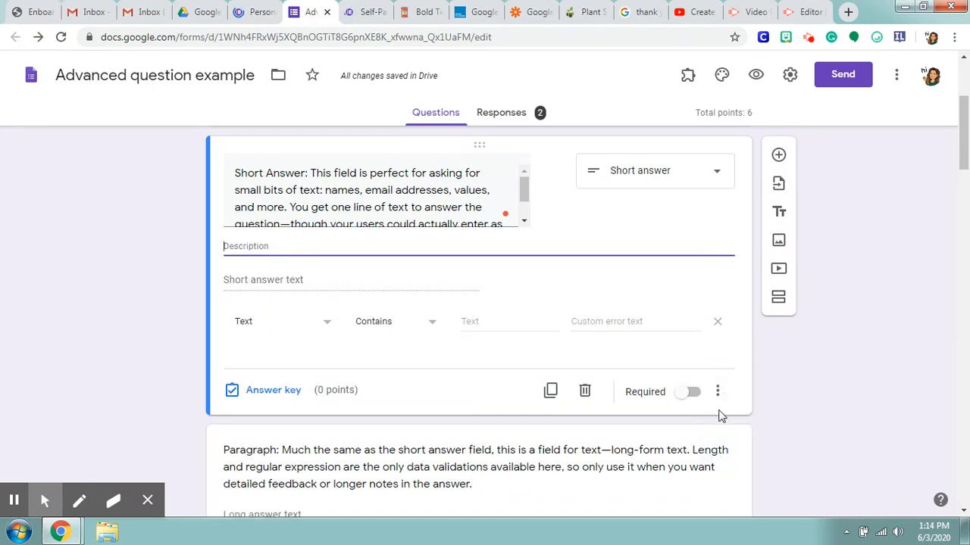
pyautogui.click(718, 393)
pyautogui.click(723, 447)
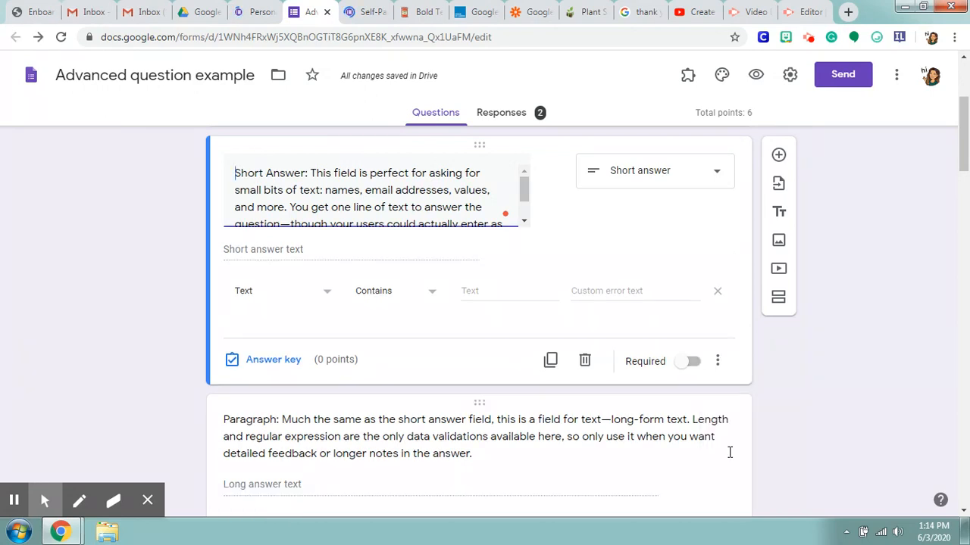
# Step: Make the Short Answer question required
pyautogui.click(689, 361)
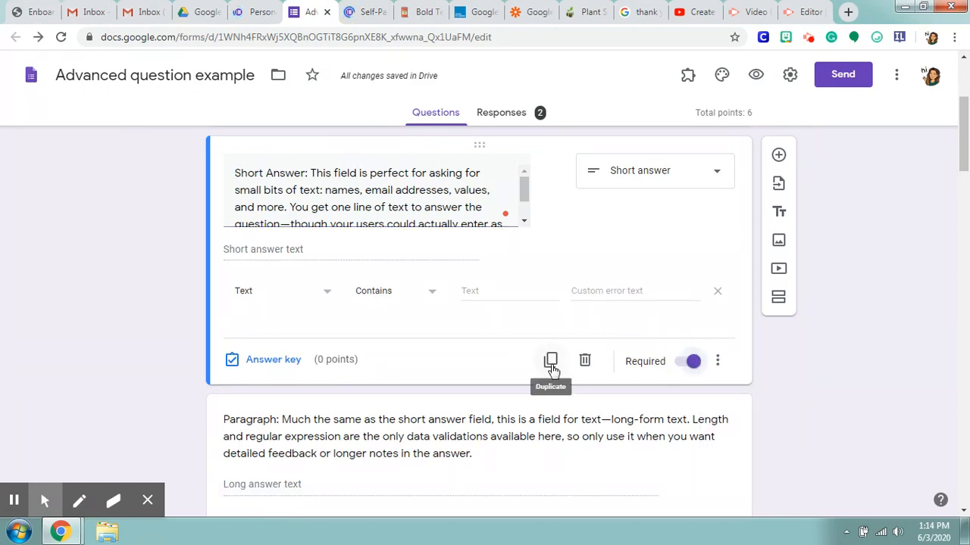
pyautogui.moveTo(551, 184)
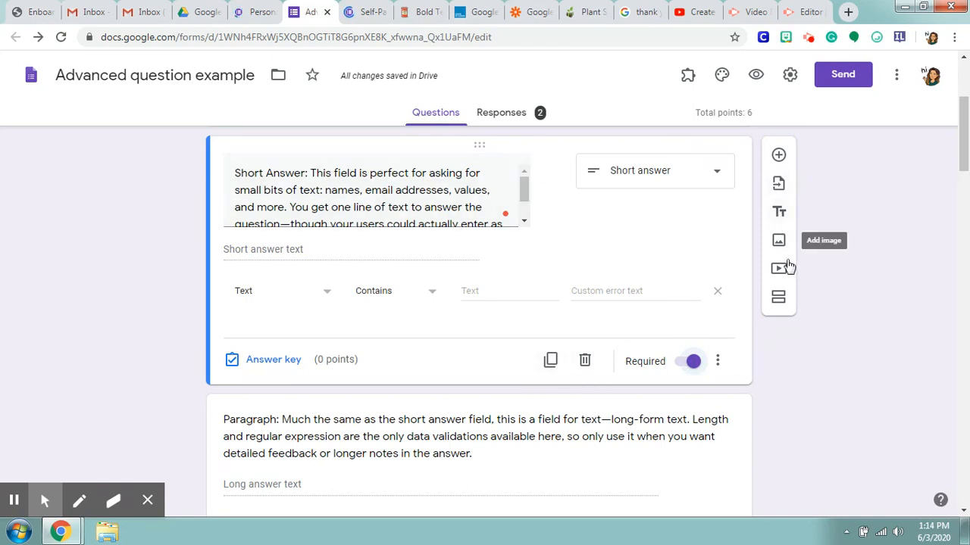
# Step: Open the Paragraph question for editing, keeping its Paragraph type, and examine the character count choices of its length validation
pyautogui.scroll(-2, 729, 208)
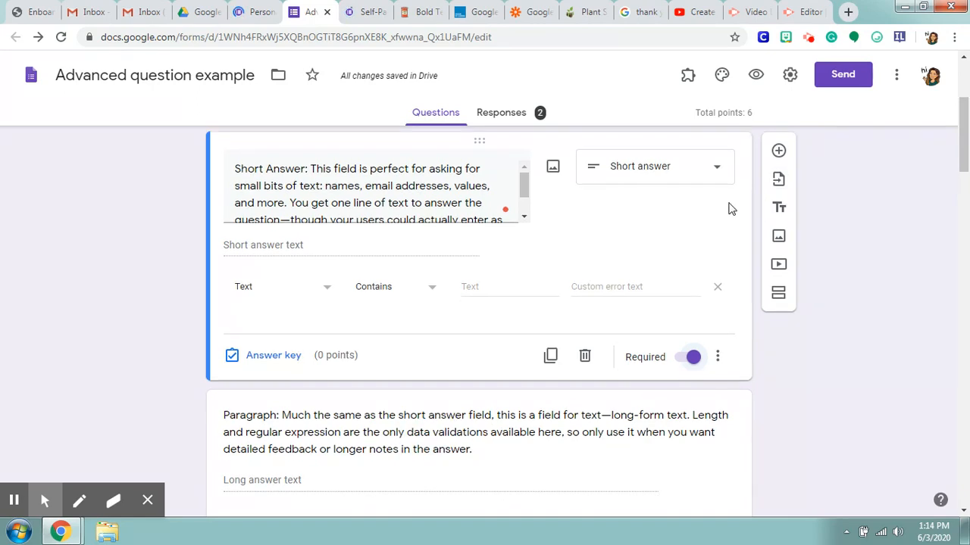
pyautogui.click(638, 341)
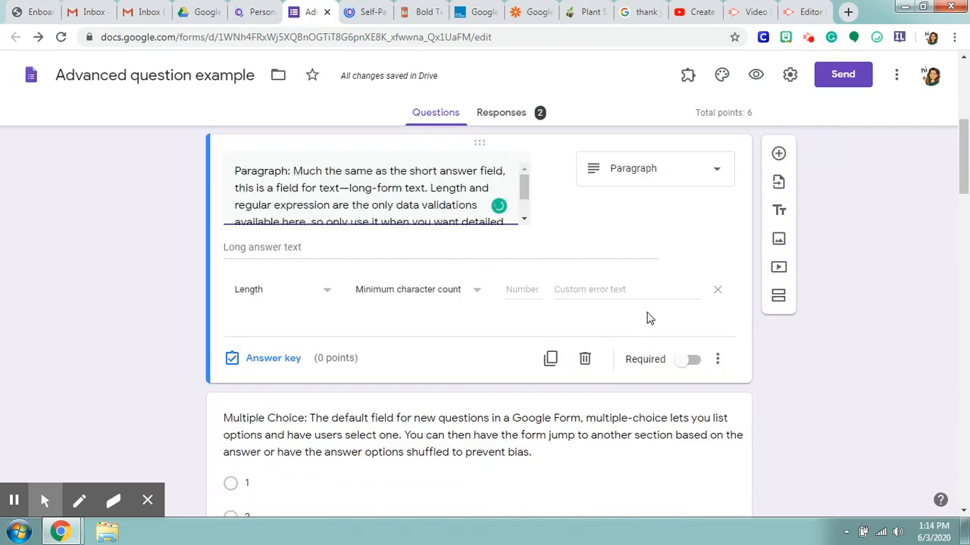
pyautogui.click(682, 176)
pyautogui.click(670, 124)
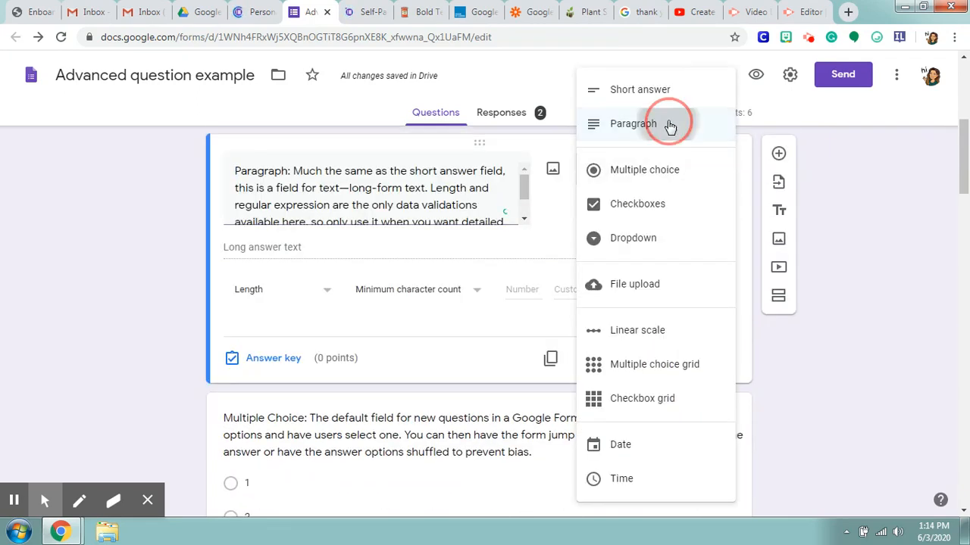
pyautogui.scroll(-2, 381, 201)
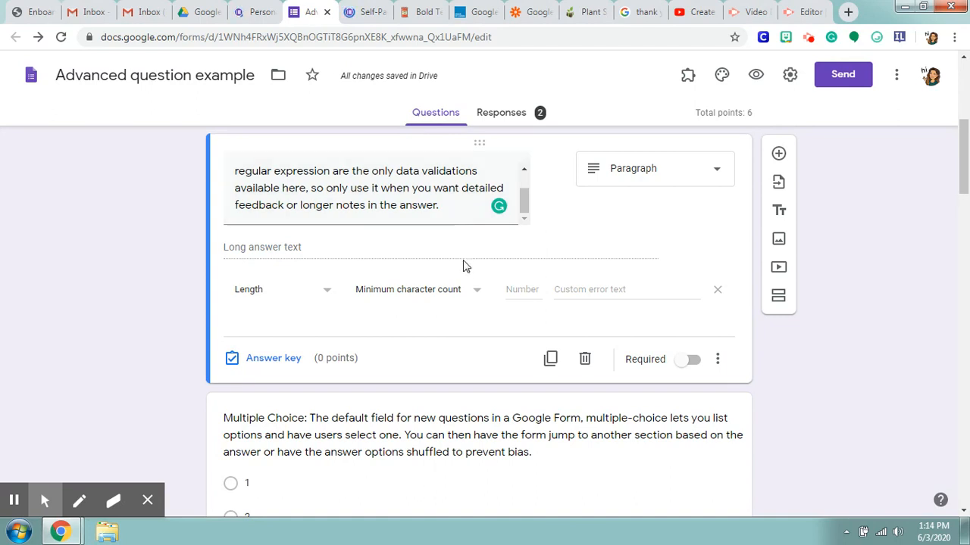
pyautogui.click(412, 296)
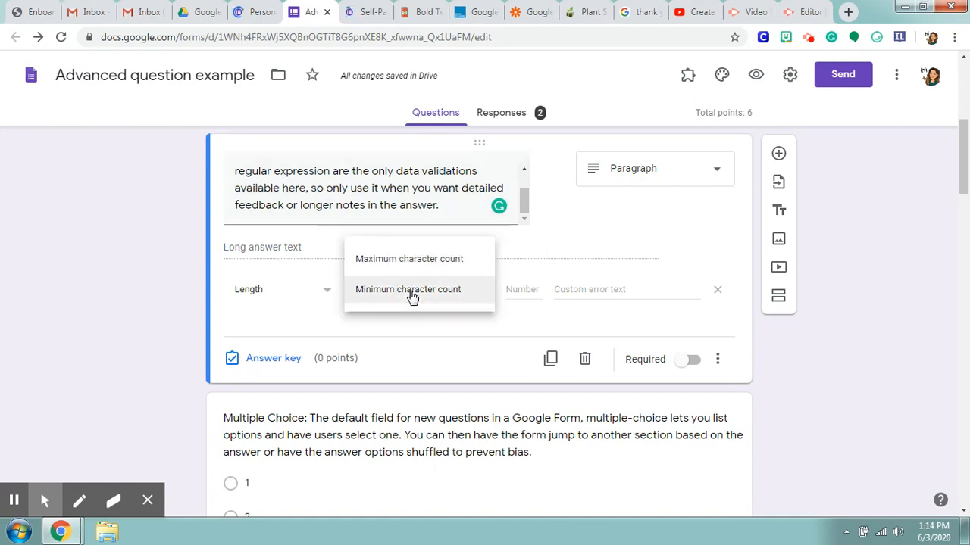
pyautogui.click(421, 322)
# Step: Switch the Paragraph question's response validation to Regular expression and view its matching conditions
pyautogui.click(326, 288)
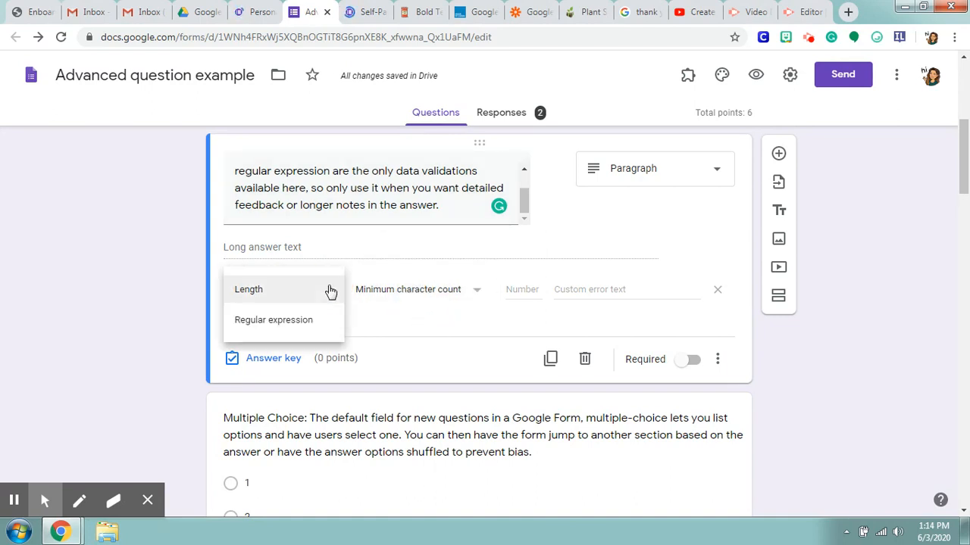
pyautogui.click(319, 326)
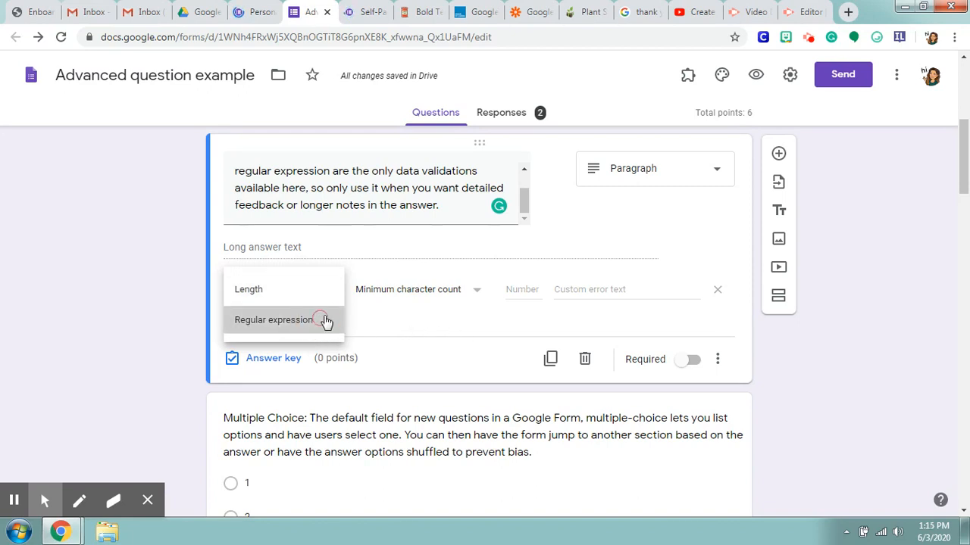
pyautogui.click(407, 296)
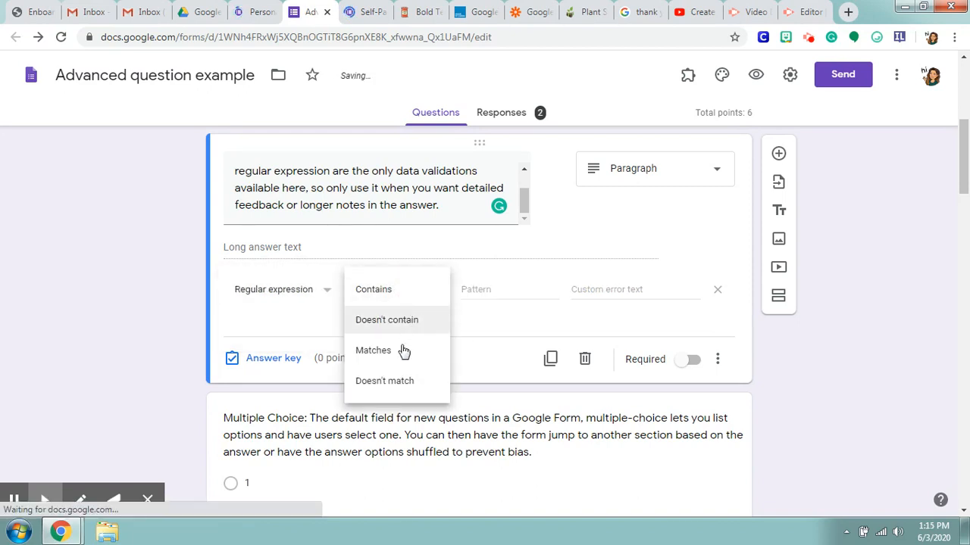
pyautogui.click(499, 288)
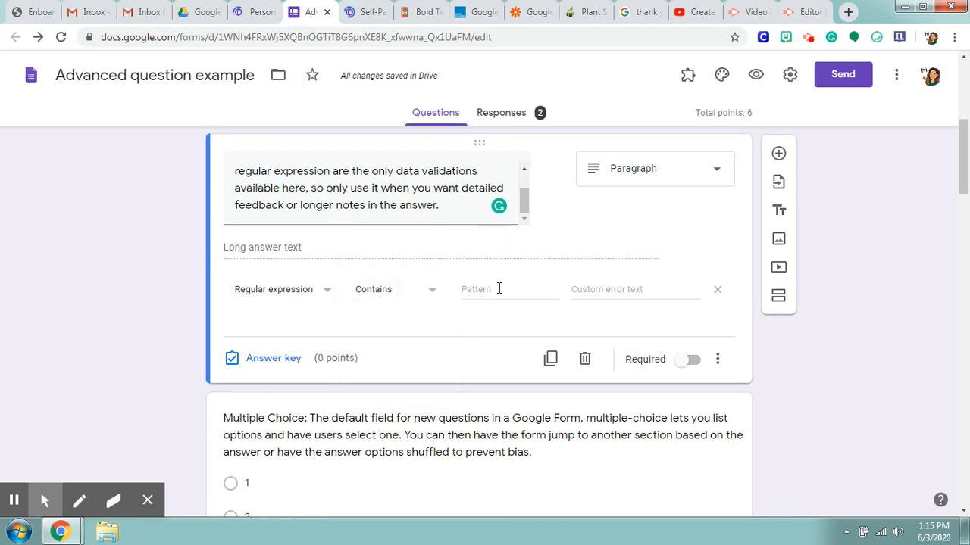
# Step: Turn response validation off and back on for the Paragraph question
pyautogui.click(719, 359)
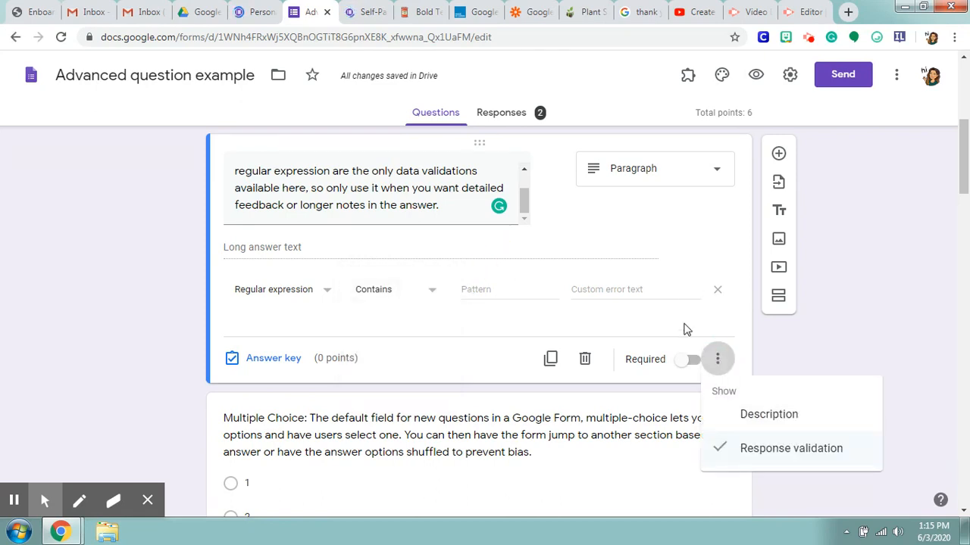
pyautogui.click(685, 327)
pyautogui.click(724, 362)
pyautogui.click(797, 457)
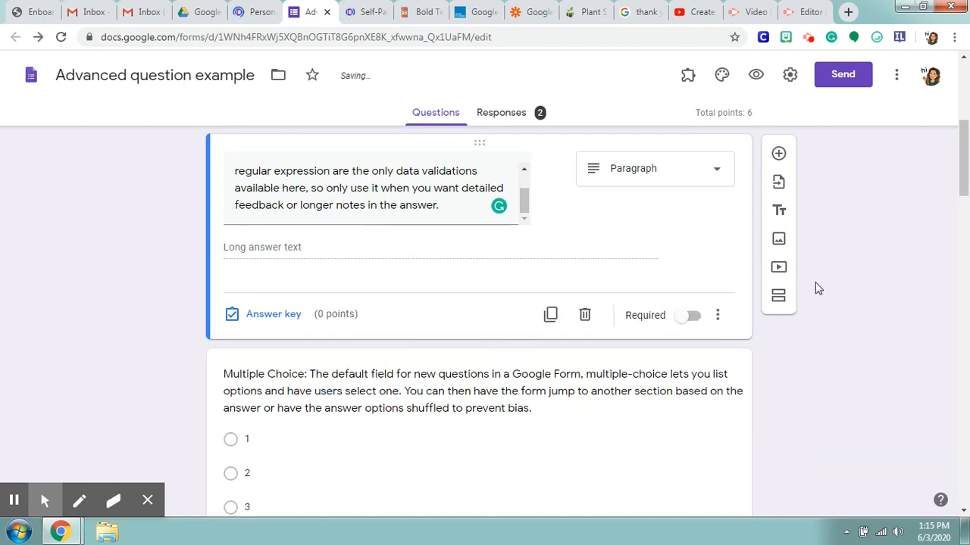
pyautogui.click(717, 316)
pyautogui.click(747, 408)
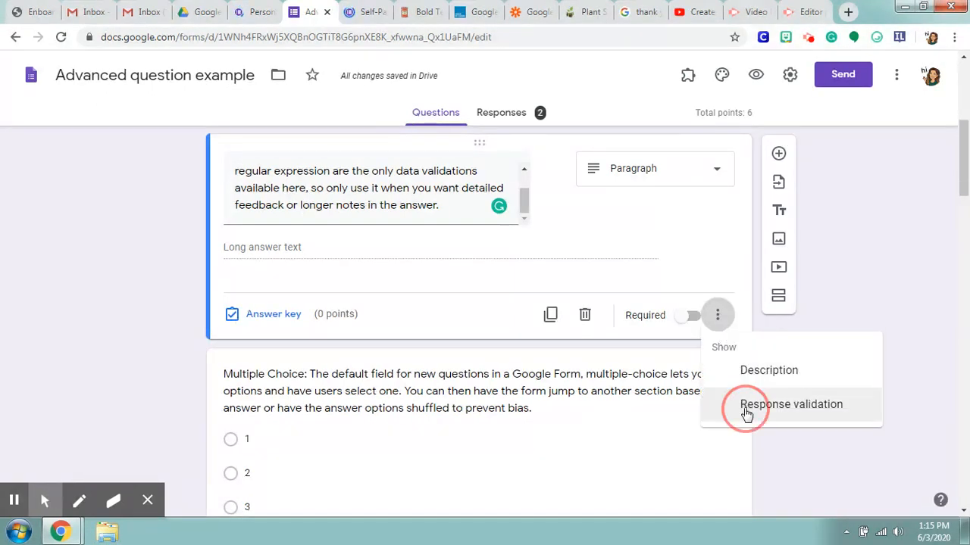
# Step: Make the Paragraph question required and set its response validation to Regular expression with the Contains condition
pyautogui.click(694, 361)
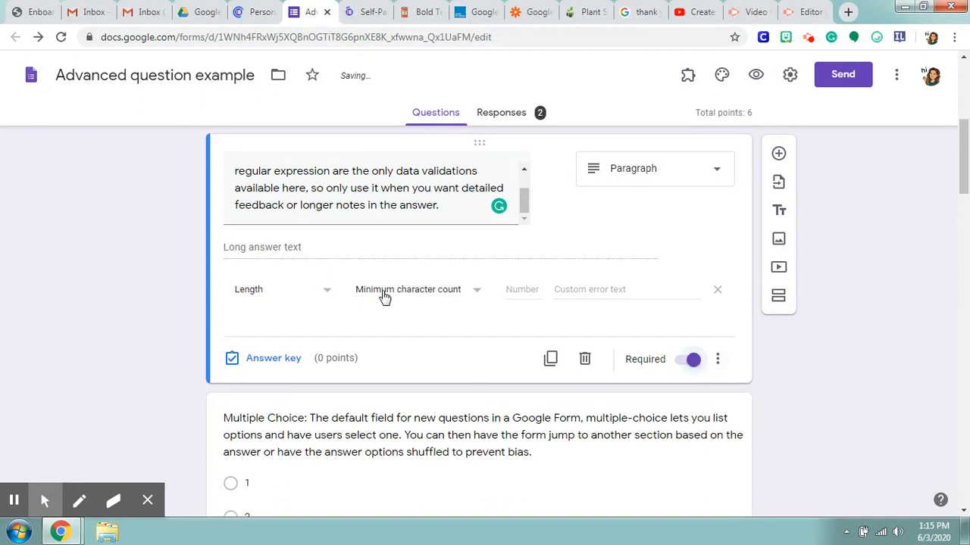
pyautogui.click(334, 297)
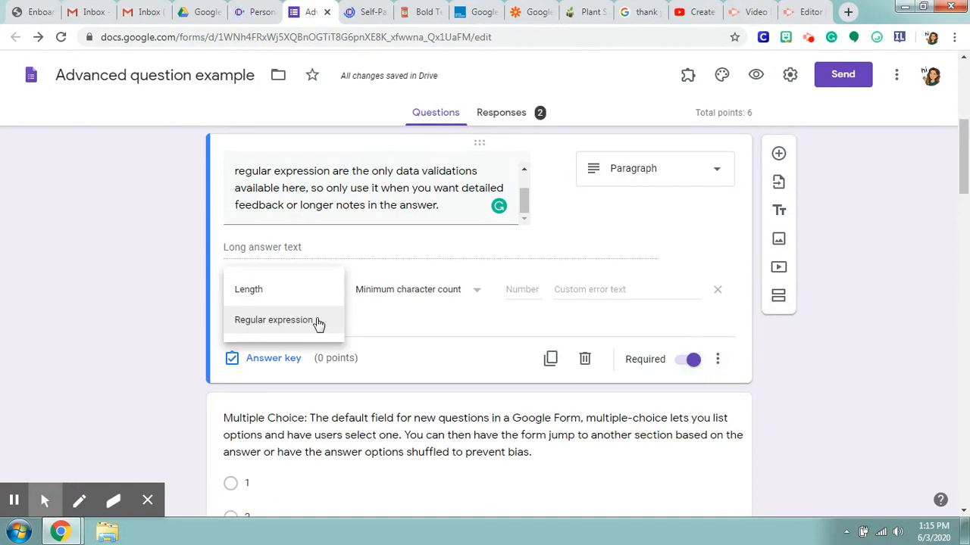
pyautogui.click(318, 325)
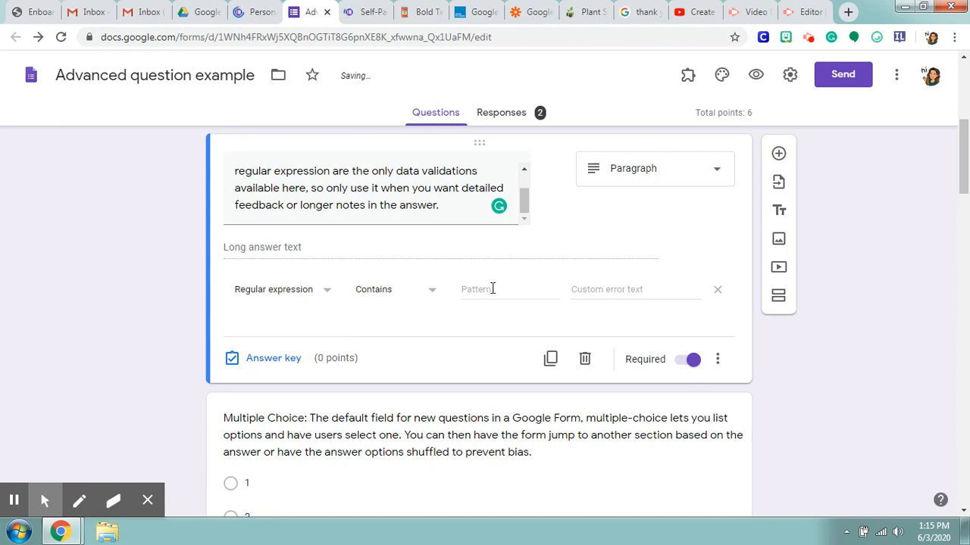
# Step: Open the Multiple Choice question for editing and view the available question types, keeping Multiple choice
pyautogui.click(545, 293)
pyautogui.click(505, 252)
pyautogui.scroll(-3, 447, 264)
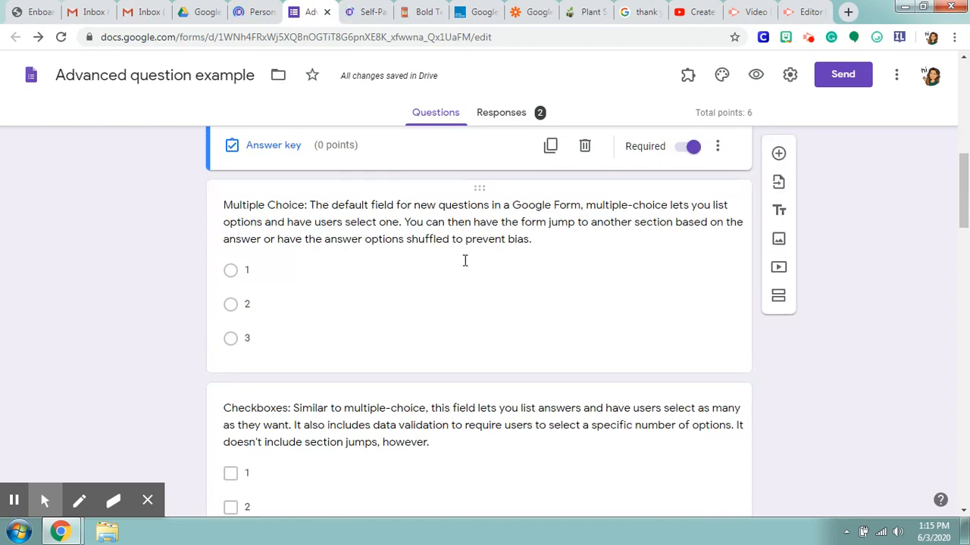
pyautogui.scroll(-1, 464, 261)
pyautogui.scroll(1, 470, 265)
pyautogui.click(574, 303)
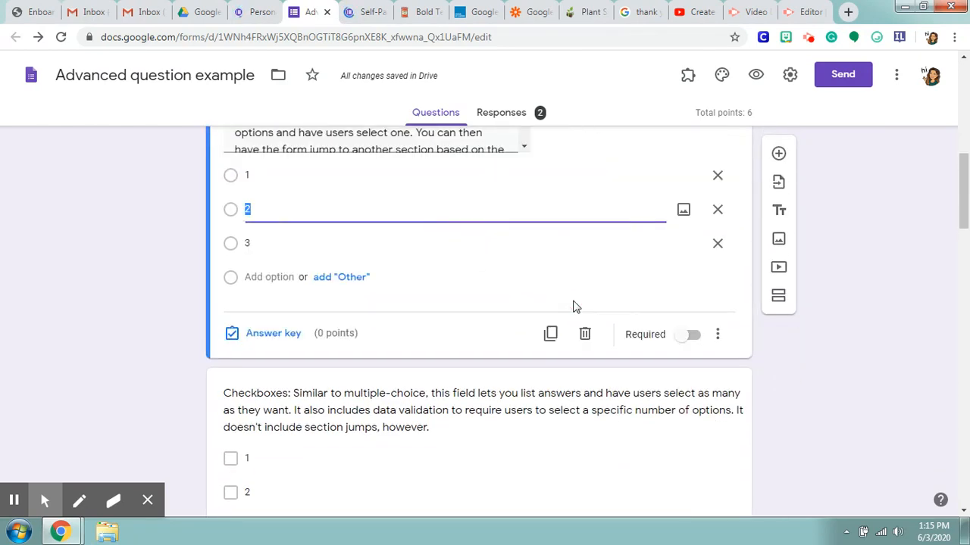
pyautogui.click(712, 174)
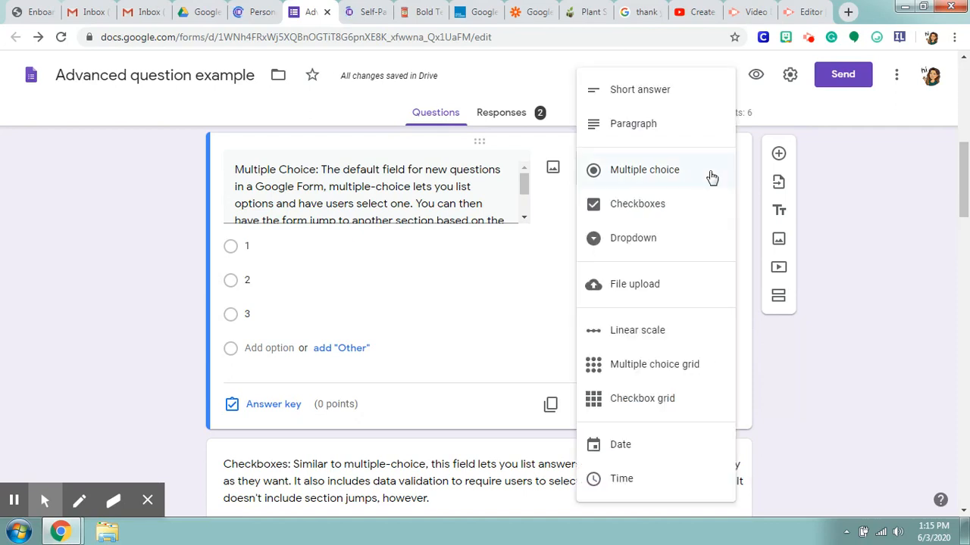
pyautogui.click(684, 169)
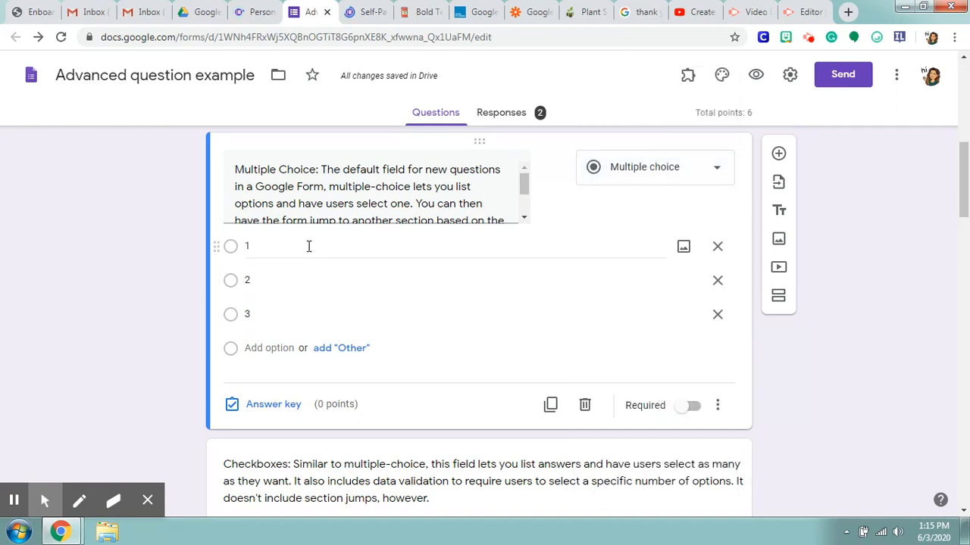
# Step: Mark only option 2 as the correct answer in the Multiple Choice question's answer key
pyautogui.click(289, 407)
pyautogui.click(272, 325)
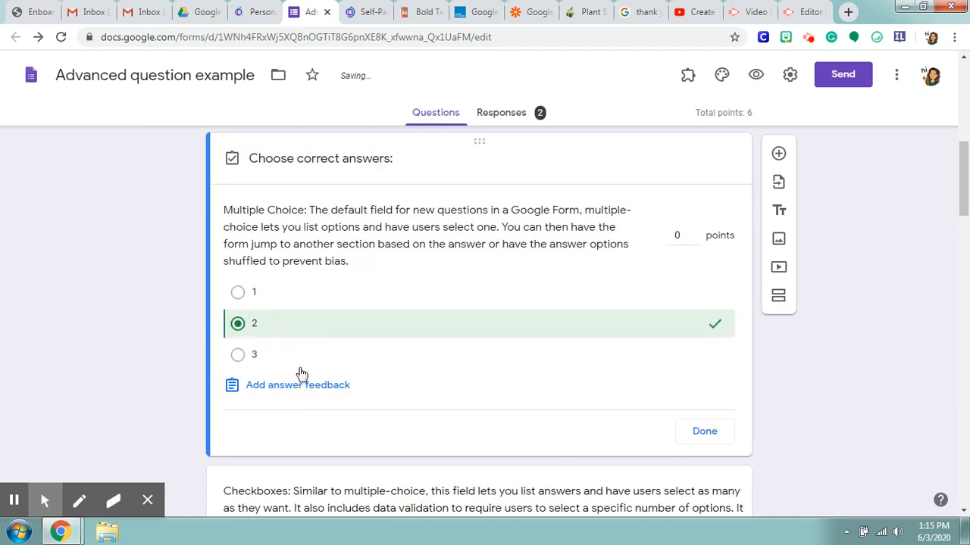
pyautogui.click(400, 359)
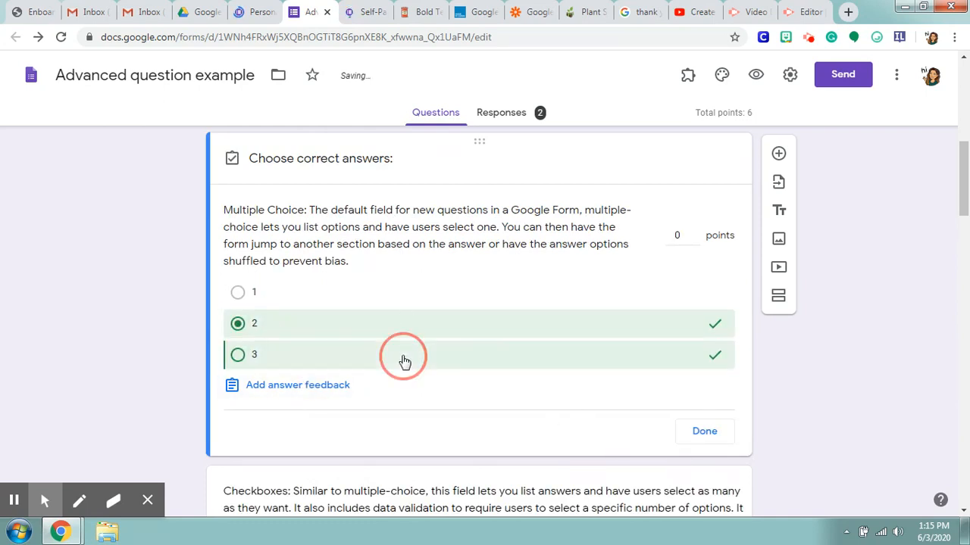
pyautogui.click(395, 303)
pyautogui.click(405, 360)
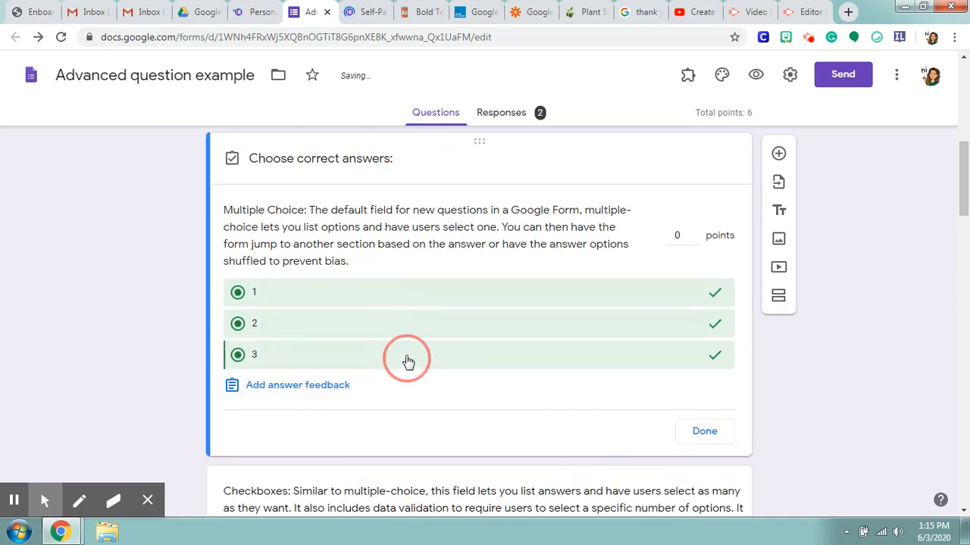
pyautogui.click(408, 303)
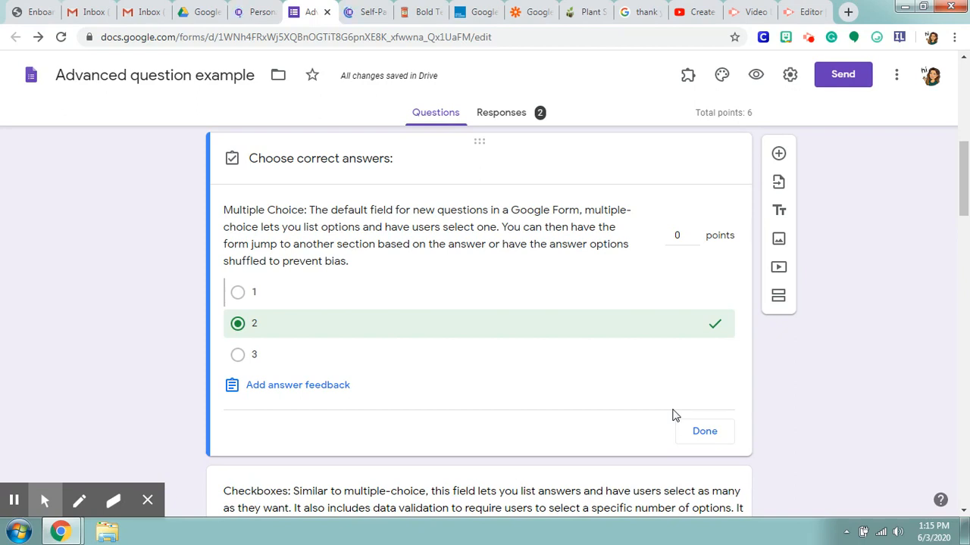
pyautogui.click(704, 433)
# Step: Add an "all of the above" option to the Multiple Choice question
pyautogui.click(289, 399)
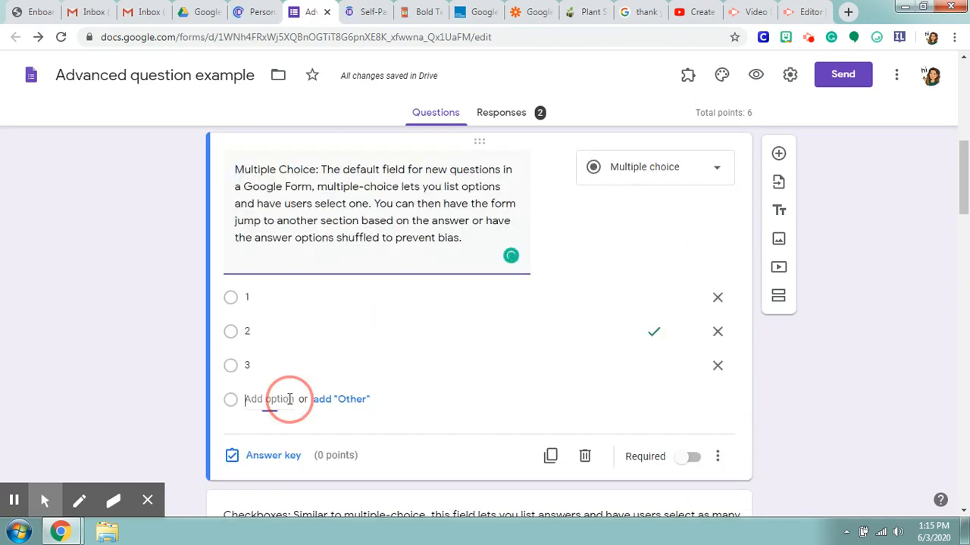
pyautogui.write('all o')
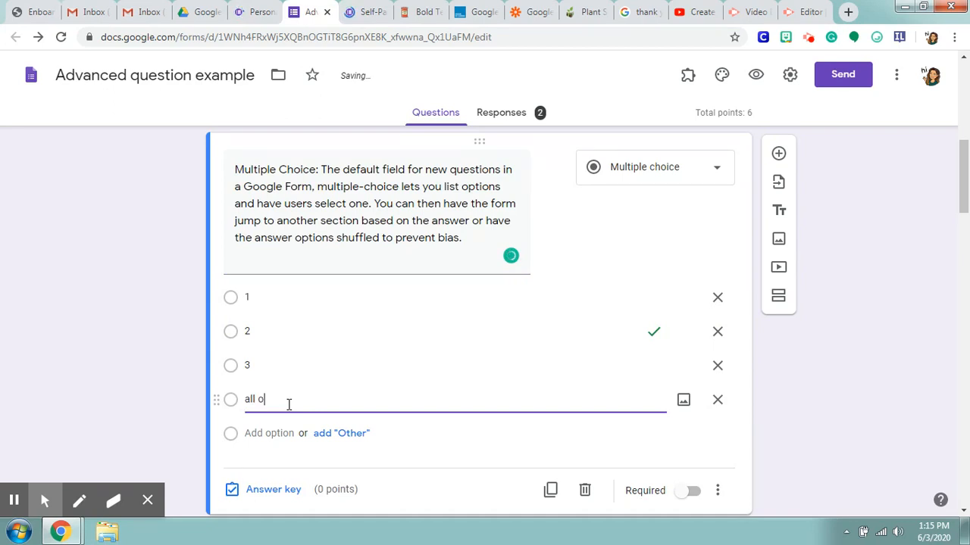
pyautogui.press('BackSpace')
pyautogui.press('BackSpace')
pyautogui.scroll(-1, 411, 362)
# Step: Check the Multiple Choice question's Shuffle option order setting and remove the "all of the above" option
pyautogui.click(717, 421)
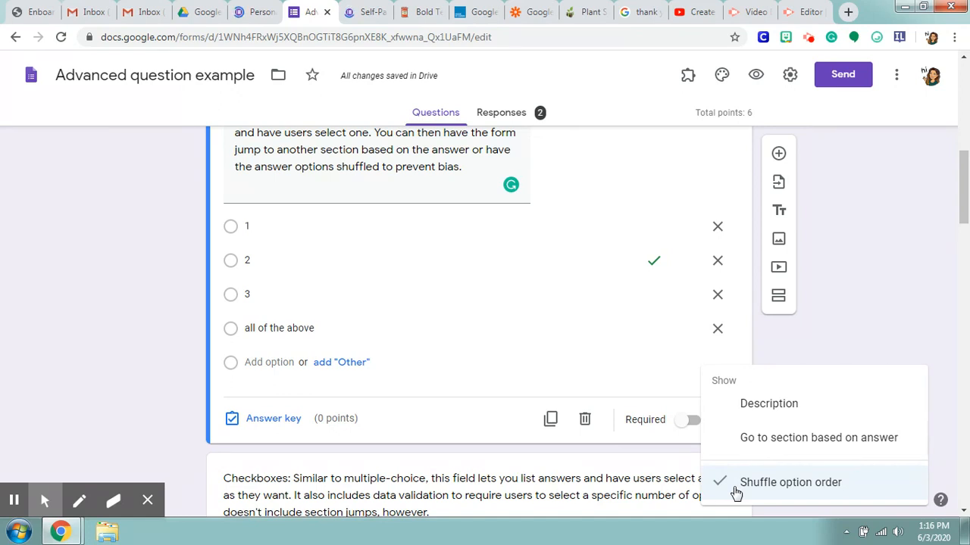
pyautogui.click(790, 483)
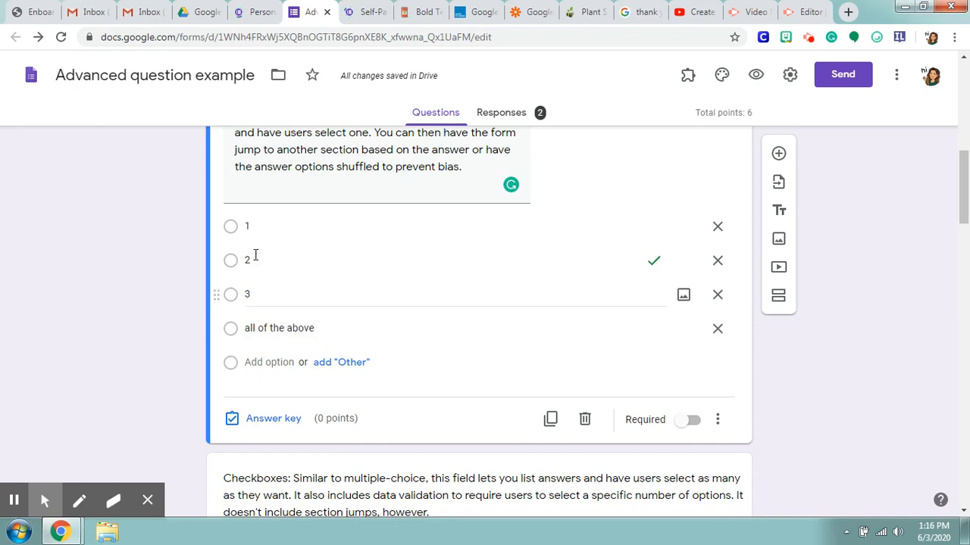
pyautogui.click(719, 329)
# Step: Turn on Go to section based on answer for the Multiple Choice question and view the destination choices for option 1
pyautogui.click(717, 386)
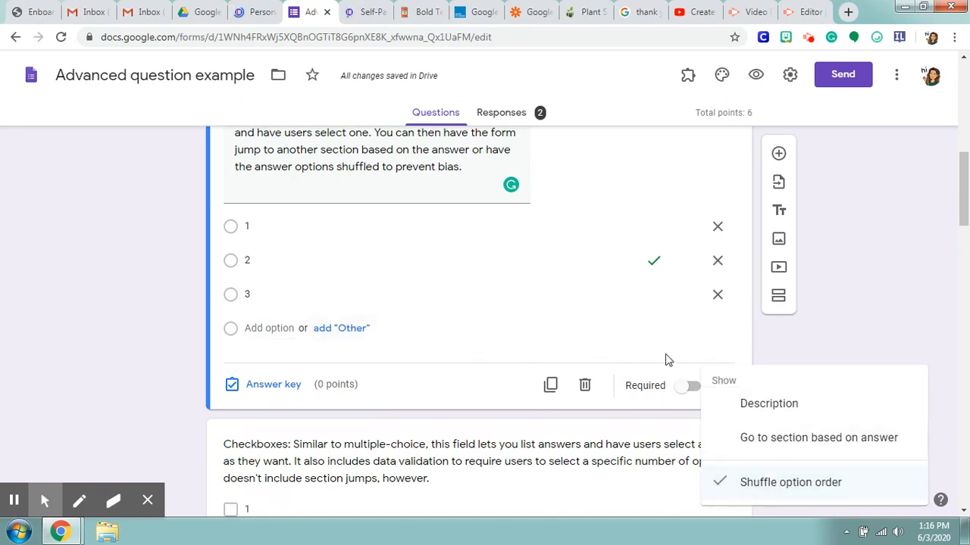
pyautogui.click(760, 447)
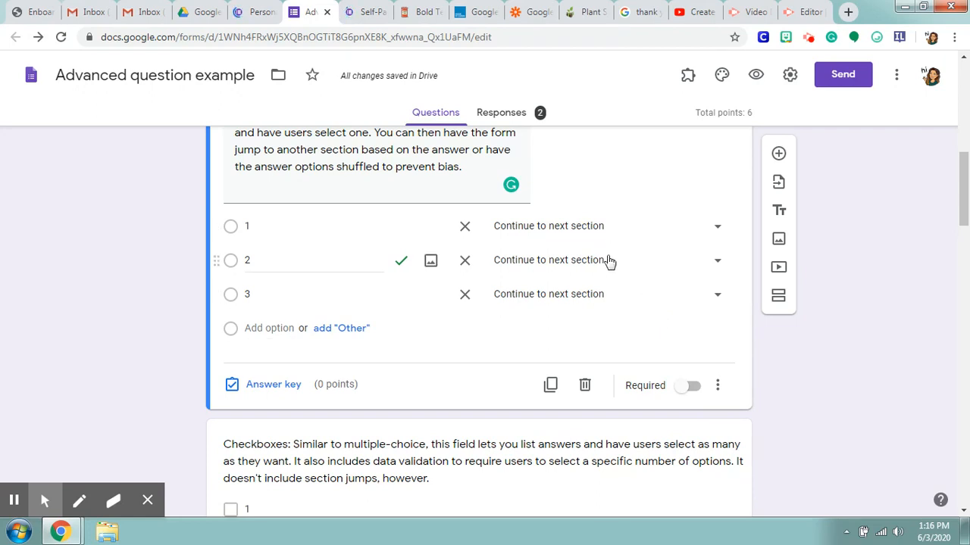
pyautogui.click(602, 232)
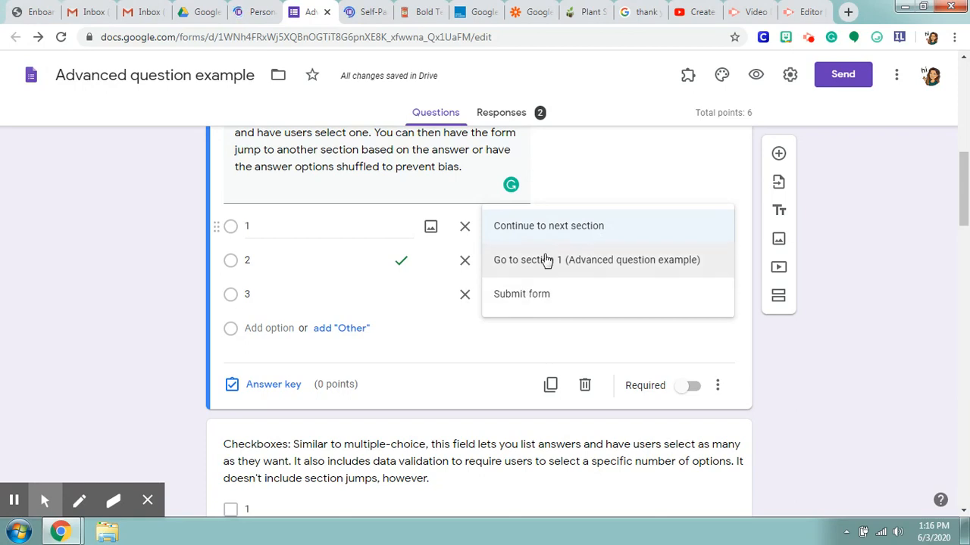
pyautogui.click(644, 195)
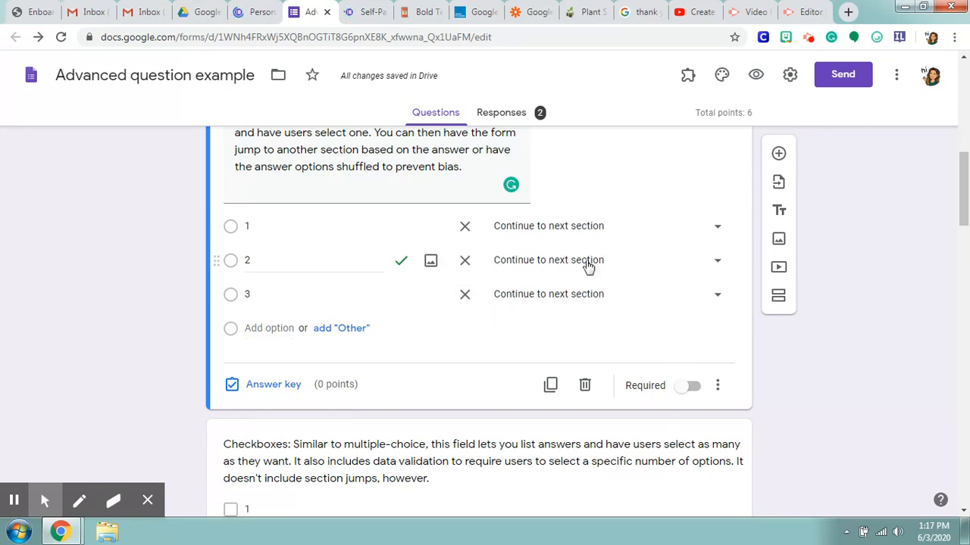
# Step: Turn off Go to section based on answer for the Multiple Choice question and make the question required
pyautogui.click(717, 385)
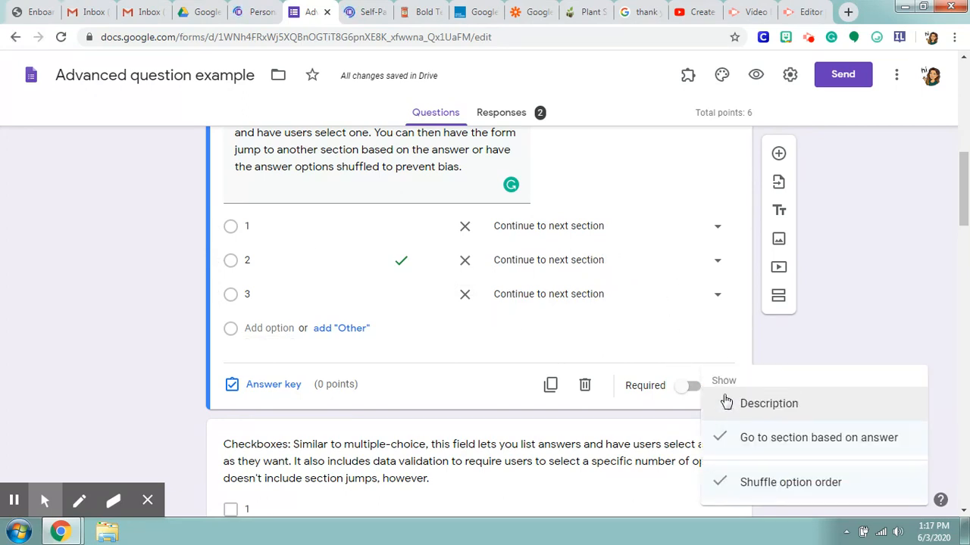
pyautogui.click(735, 446)
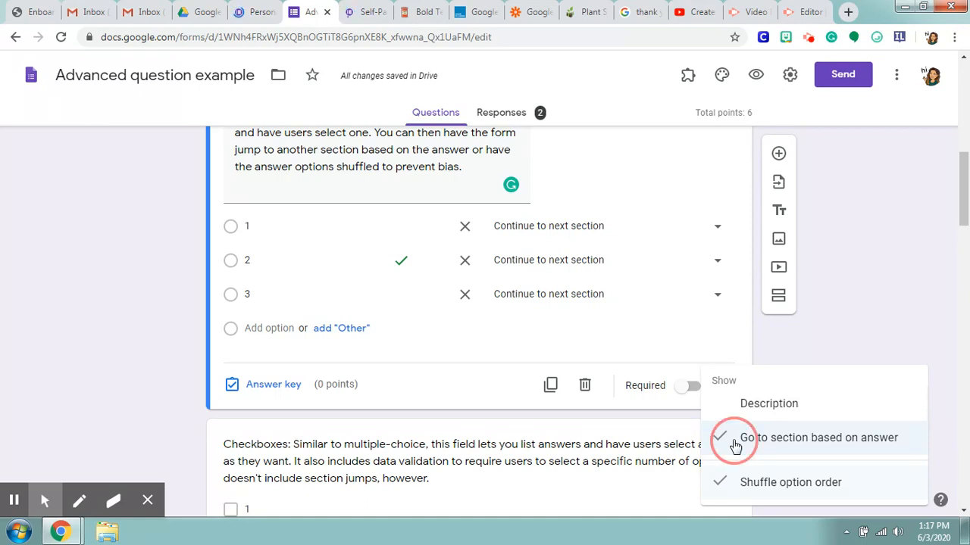
pyautogui.scroll(-1, 682, 329)
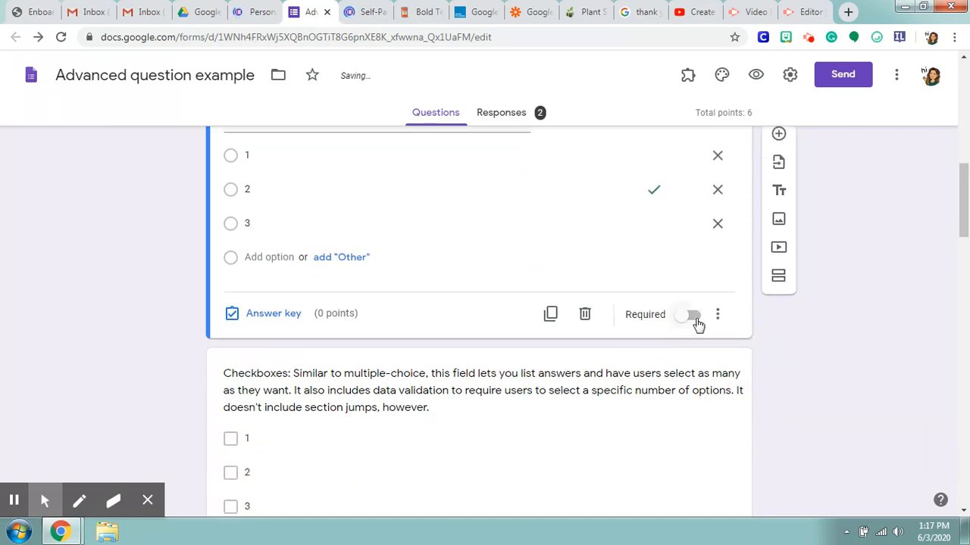
pyautogui.click(693, 325)
# Step: Open the Checkboxes question for editing, keeping its Checkboxes type, and view its response validation and shuffle settings
pyautogui.click(685, 379)
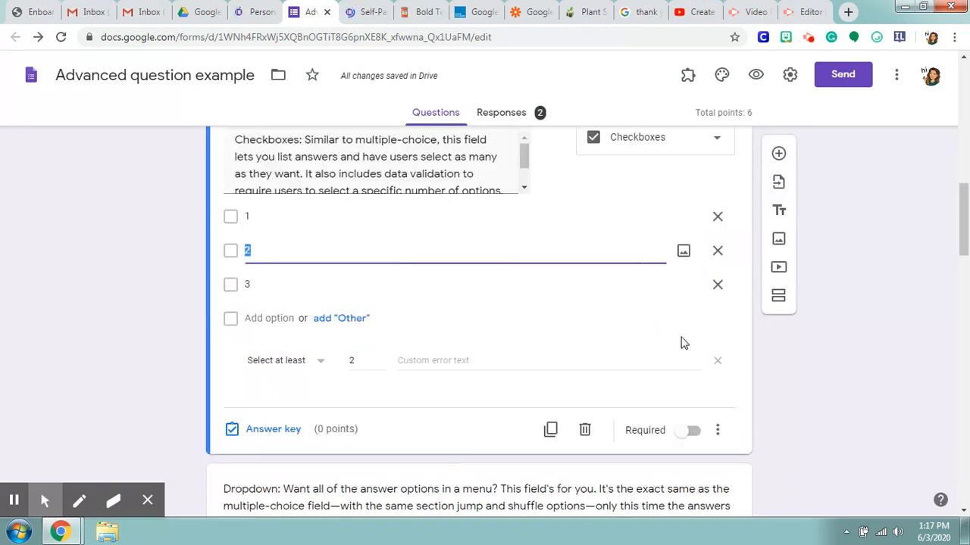
pyautogui.click(716, 278)
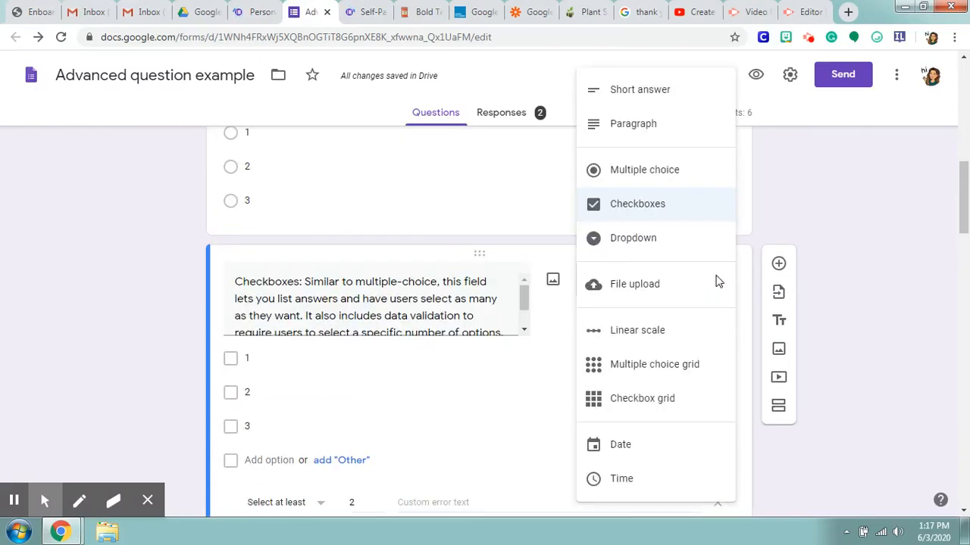
pyautogui.click(694, 209)
pyautogui.scroll(-2, 606, 334)
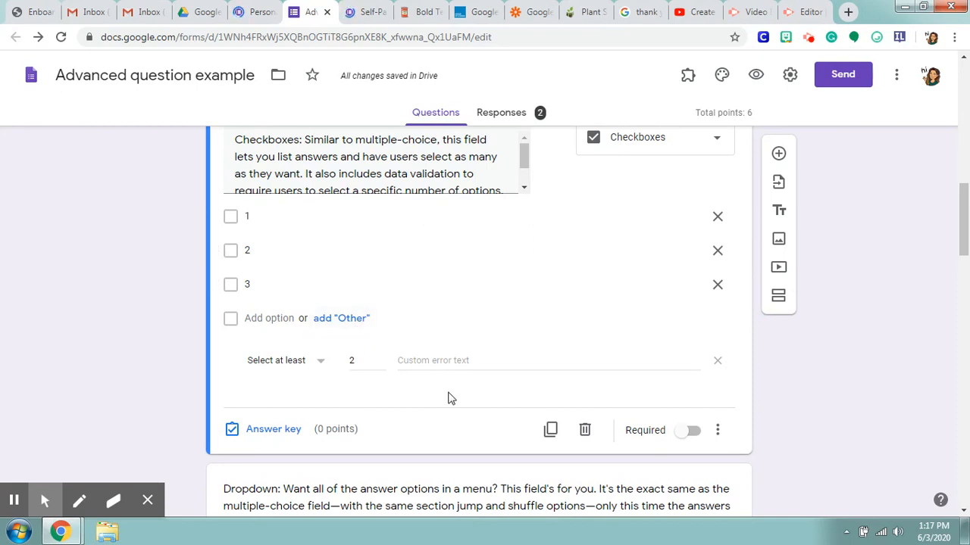
pyautogui.click(718, 430)
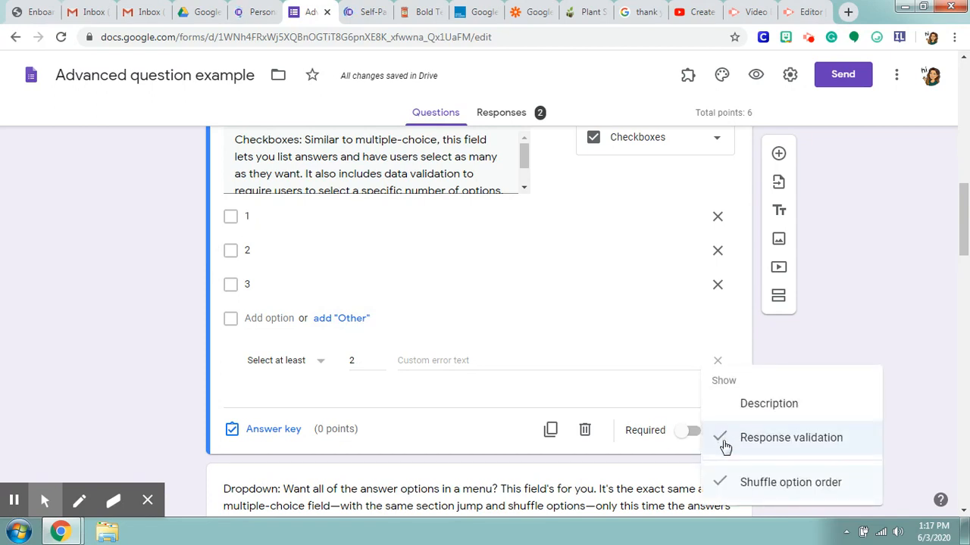
pyautogui.click(345, 388)
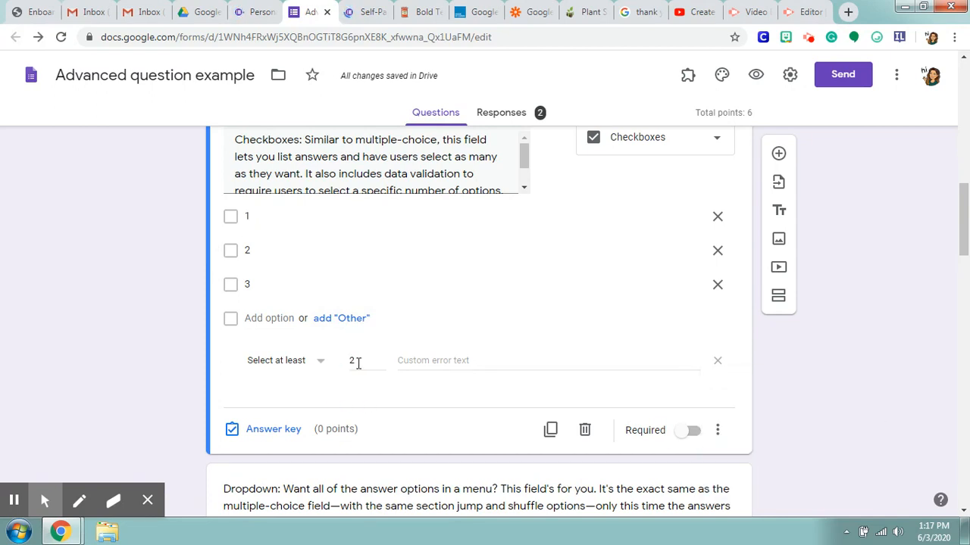
# Step: Add an "Other" option to the Checkboxes question and view the selection conditions of its response validation, keeping Select at least
pyautogui.click(336, 320)
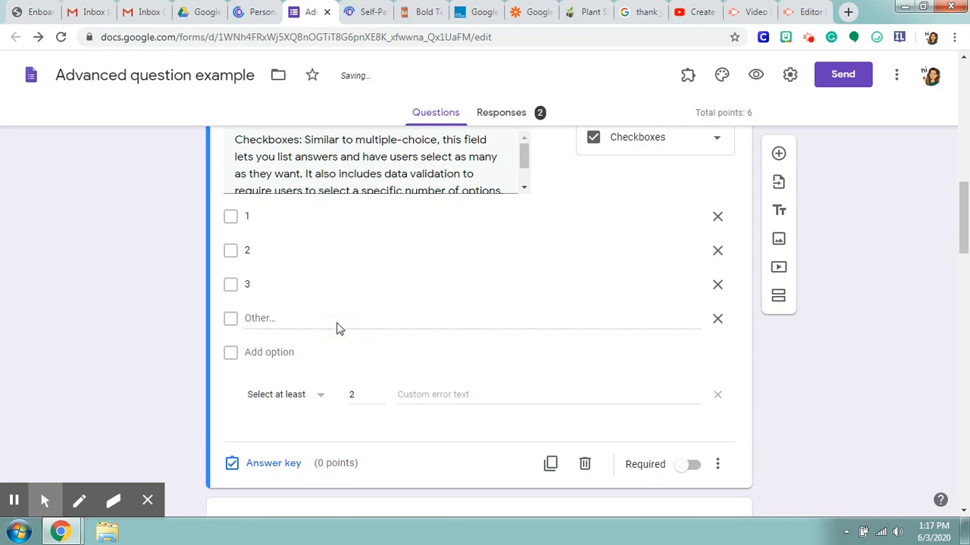
pyautogui.scroll(-1, 559, 384)
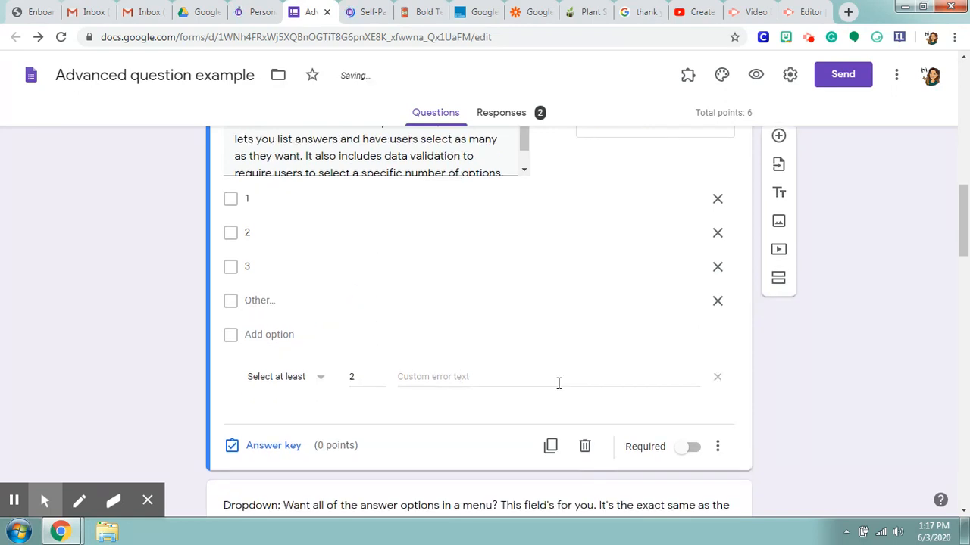
pyautogui.click(321, 325)
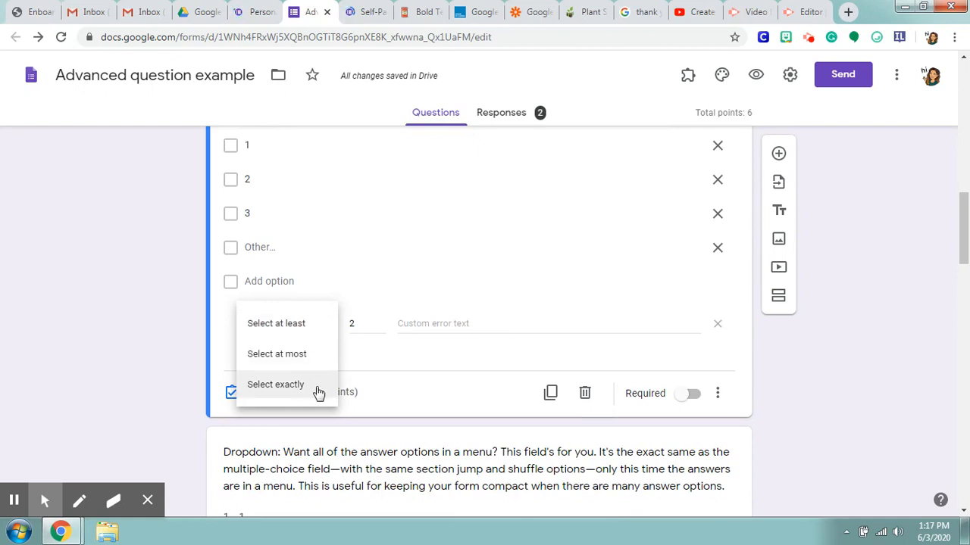
pyautogui.click(375, 366)
# Step: Examine the Checkboxes question's text, answer options, and its Response validation and Shuffle option order settings
pyautogui.scroll(2, 439, 240)
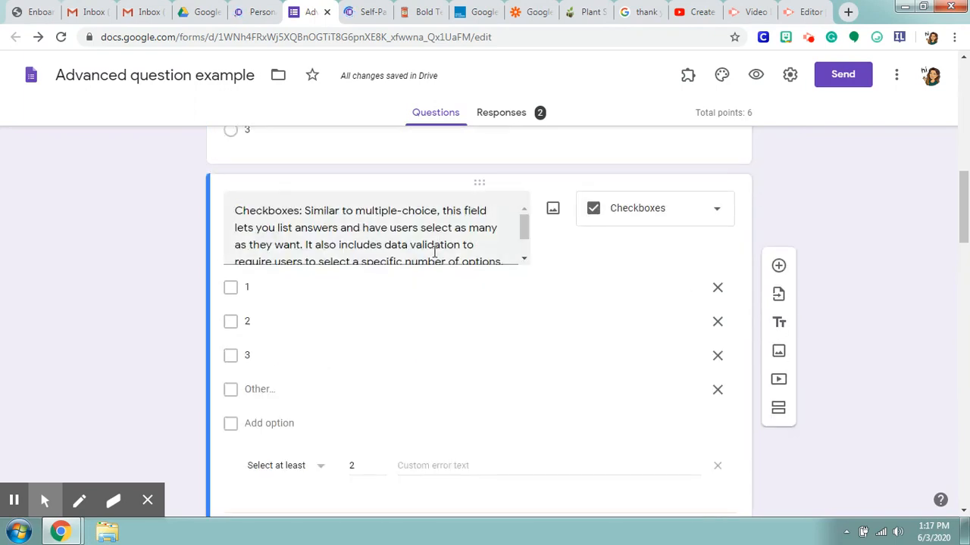
pyautogui.scroll(-1, 475, 341)
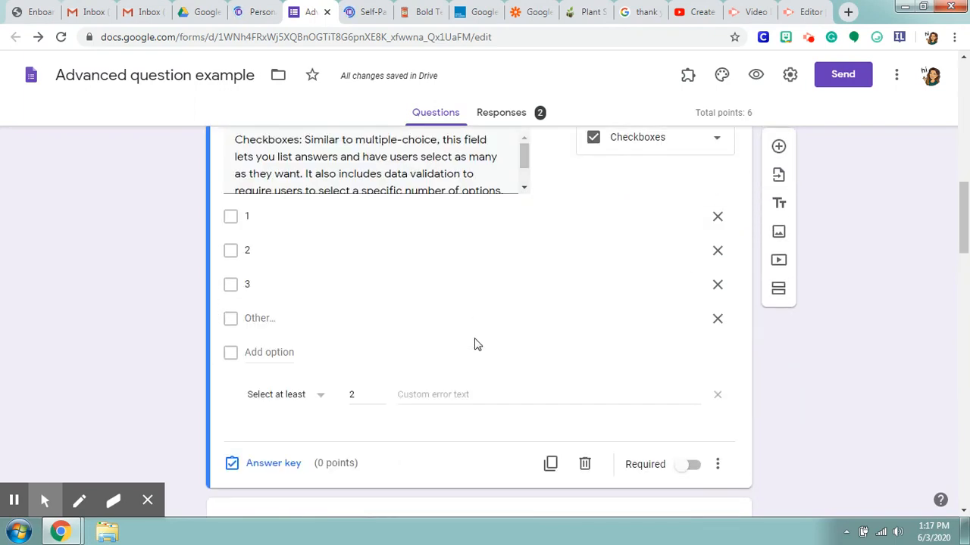
pyautogui.click(523, 157)
pyautogui.scroll(-2, 782, 369)
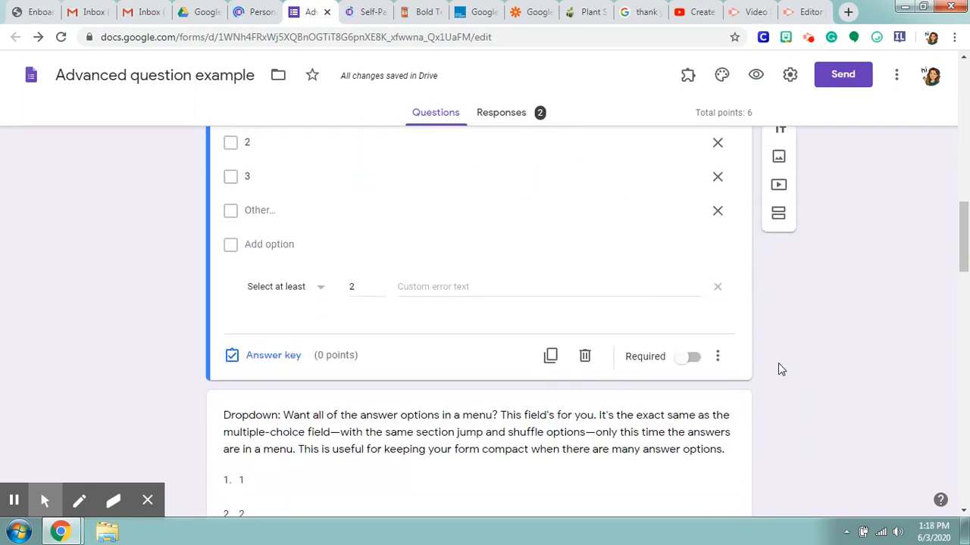
pyautogui.click(717, 356)
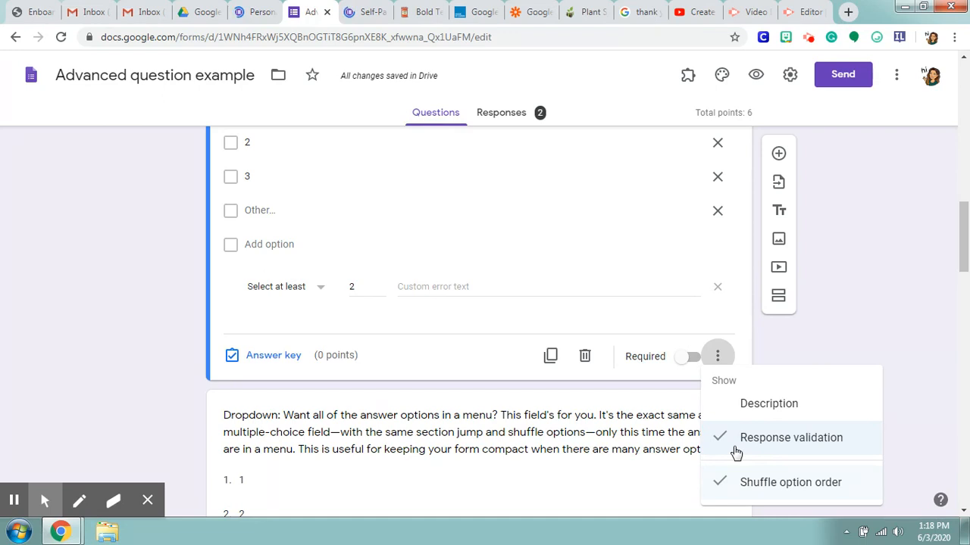
pyautogui.scroll(4, 734, 452)
pyautogui.scroll(-4, 702, 228)
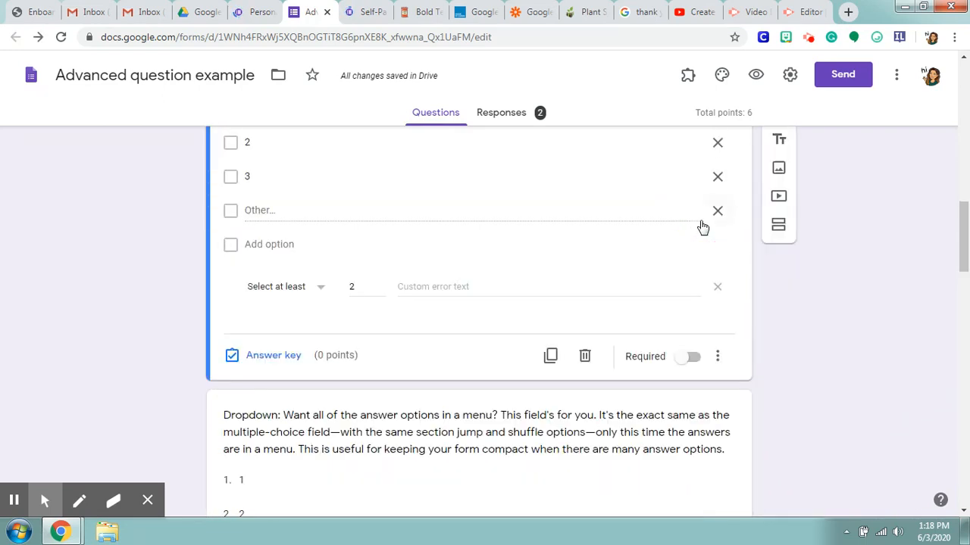
pyautogui.click(717, 356)
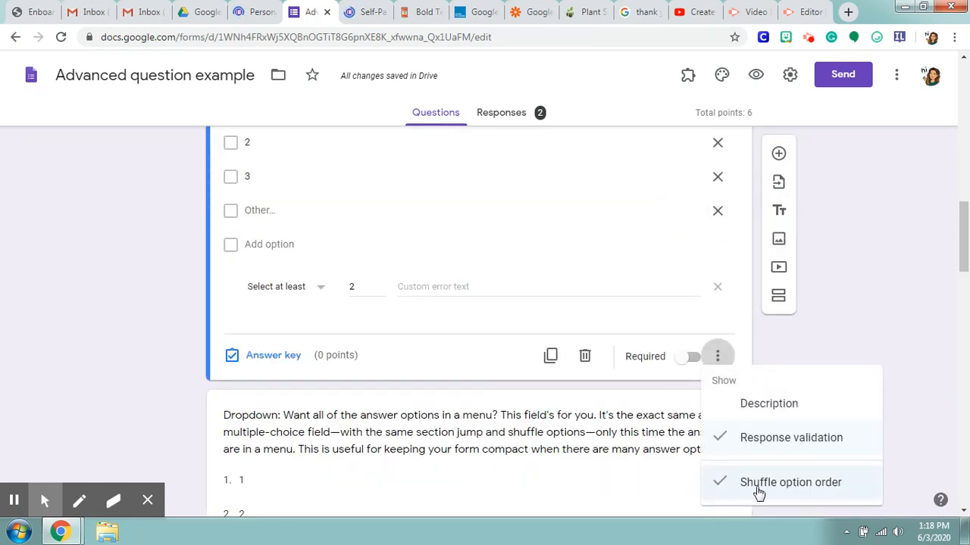
pyautogui.scroll(2, 409, 240)
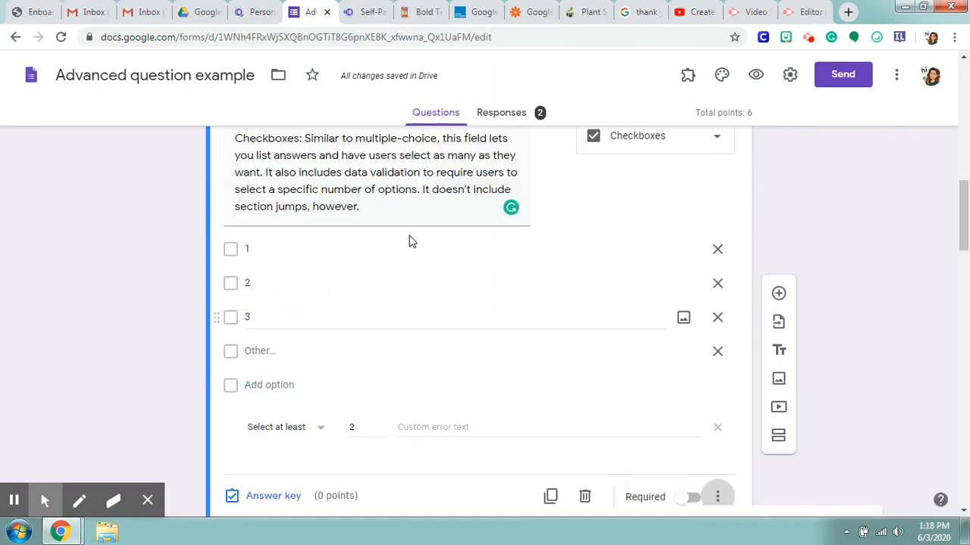
pyautogui.scroll(-3, 404, 253)
pyautogui.scroll(1, 402, 257)
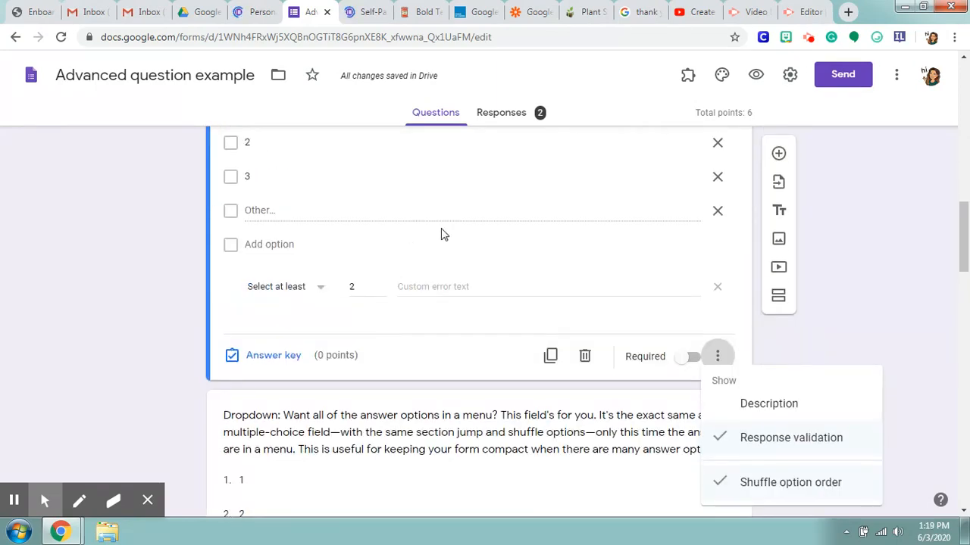
# Step: Set the Checkboxes question's answer key to options 1 and 3 as correct, worth 1 point
pyautogui.scroll(1, 455, 261)
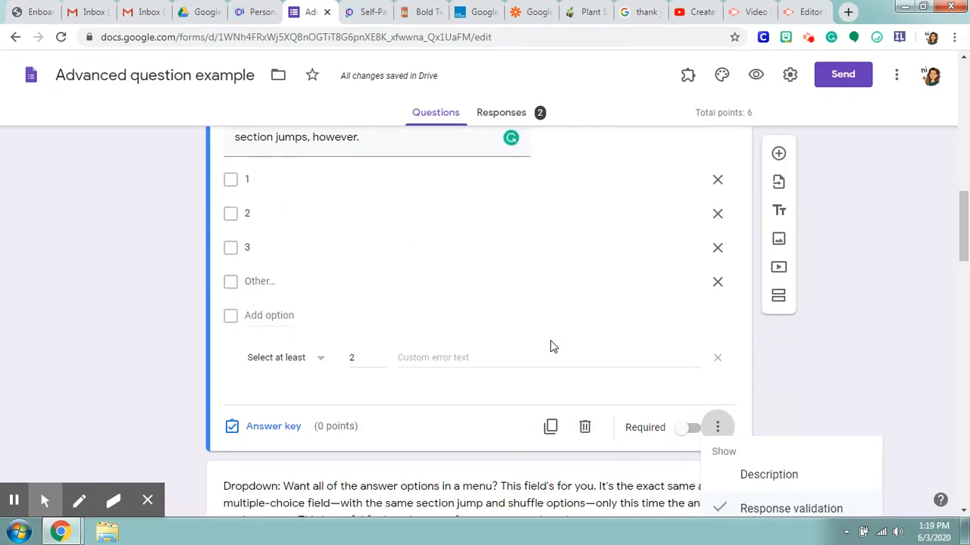
pyautogui.click(281, 428)
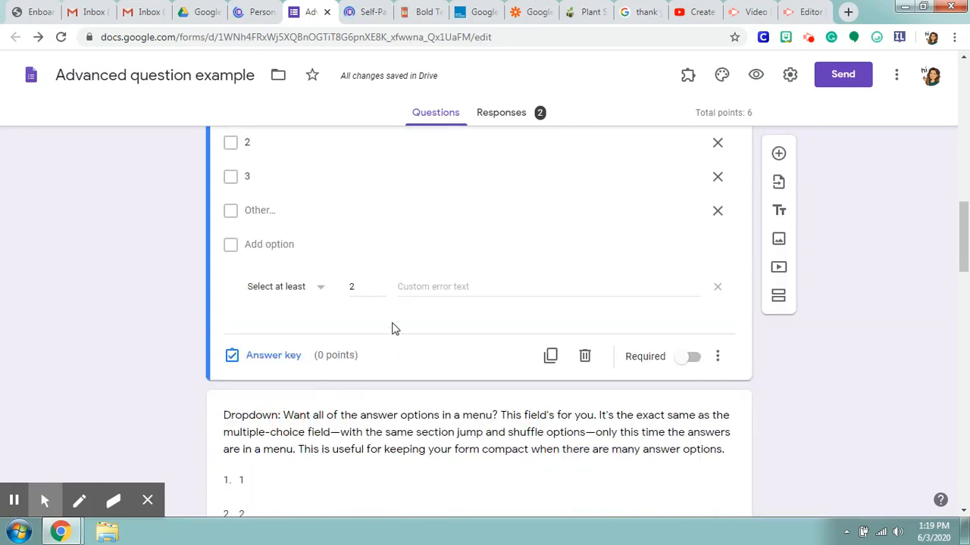
pyautogui.scroll(2, 392, 329)
pyautogui.click(282, 503)
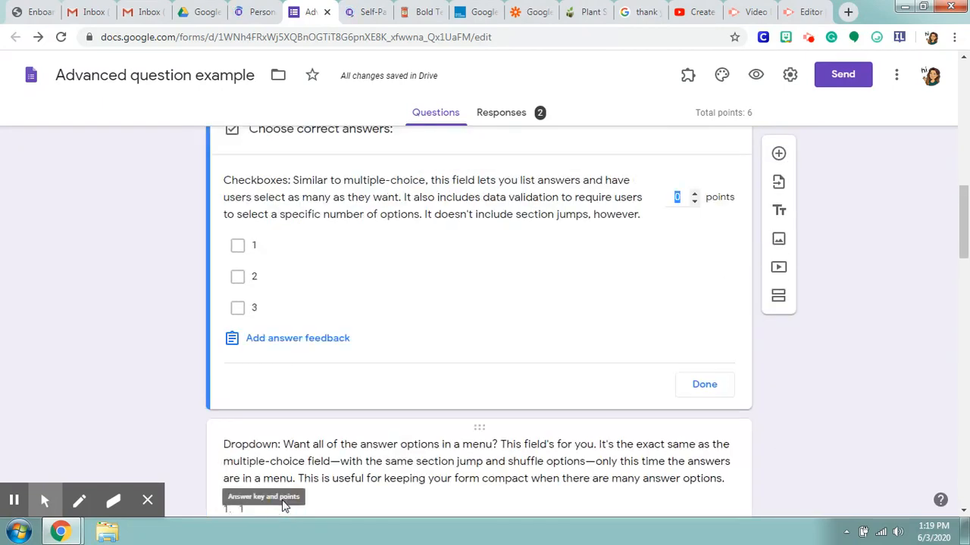
pyautogui.click(237, 245)
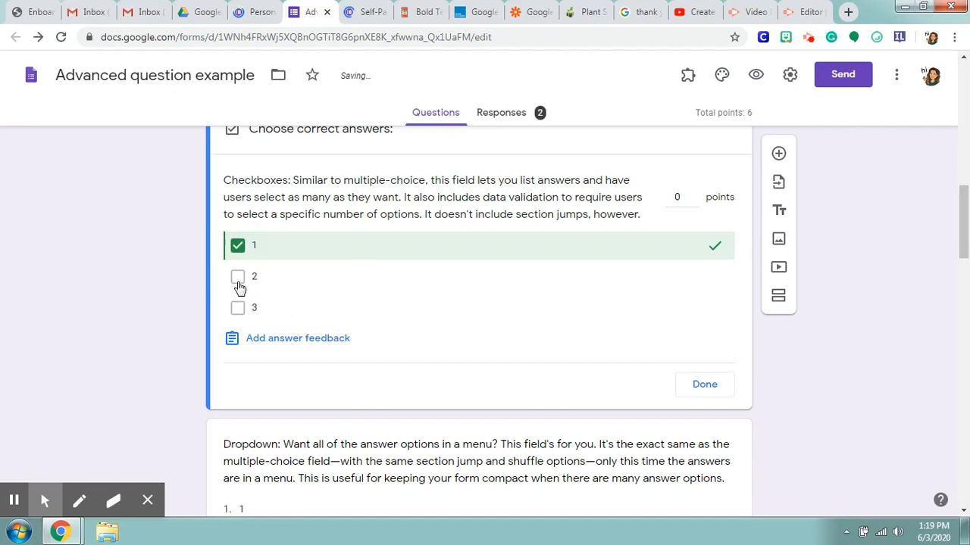
pyautogui.click(238, 309)
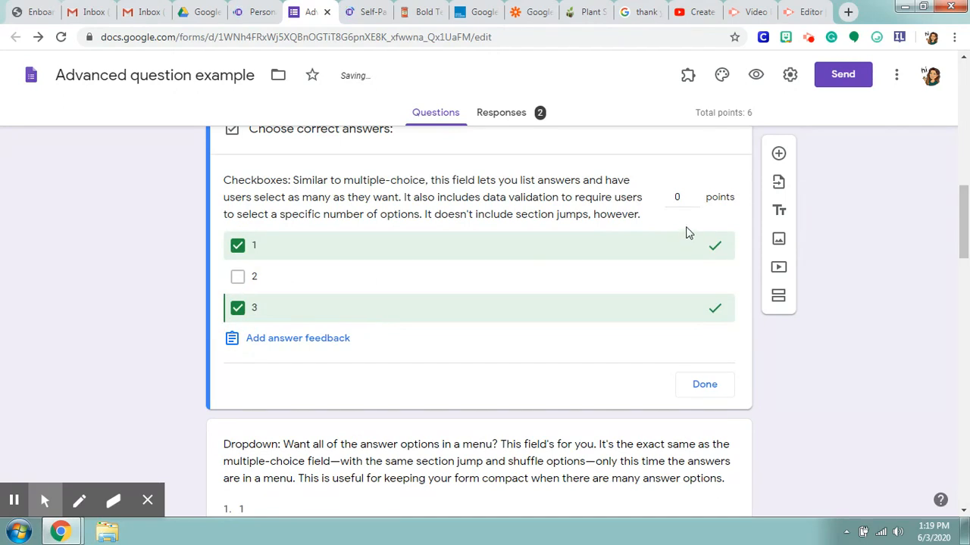
pyautogui.click(693, 194)
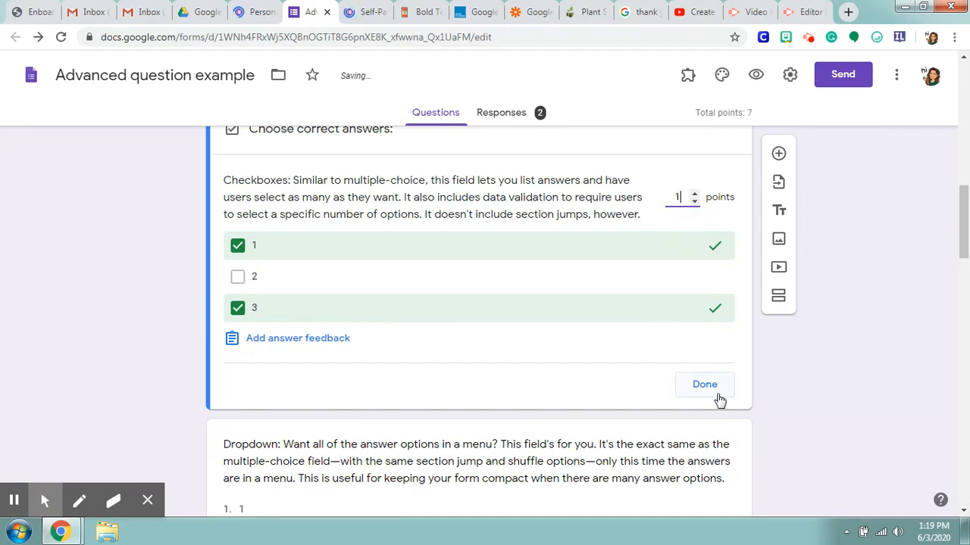
pyautogui.click(704, 386)
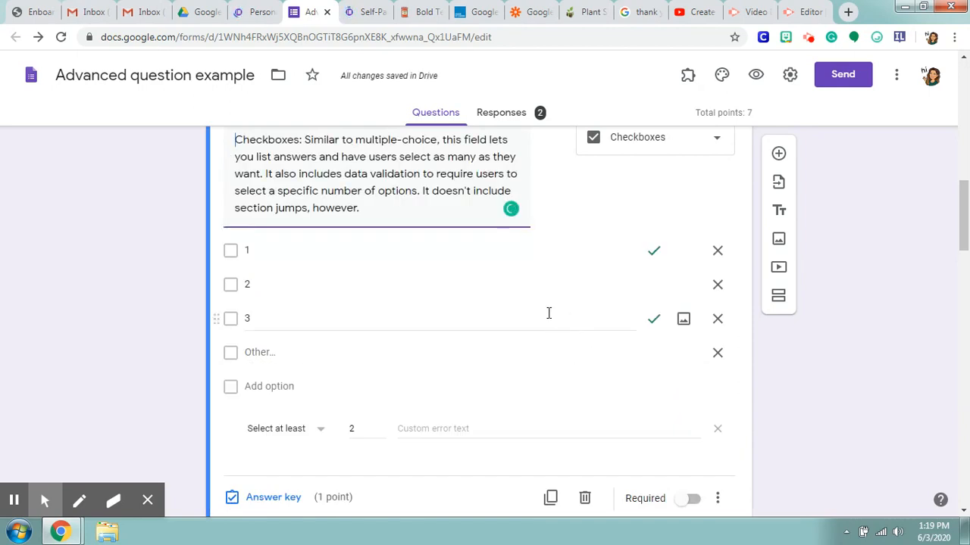
# Step: Make the Checkboxes question required
pyautogui.scroll(-3, 535, 313)
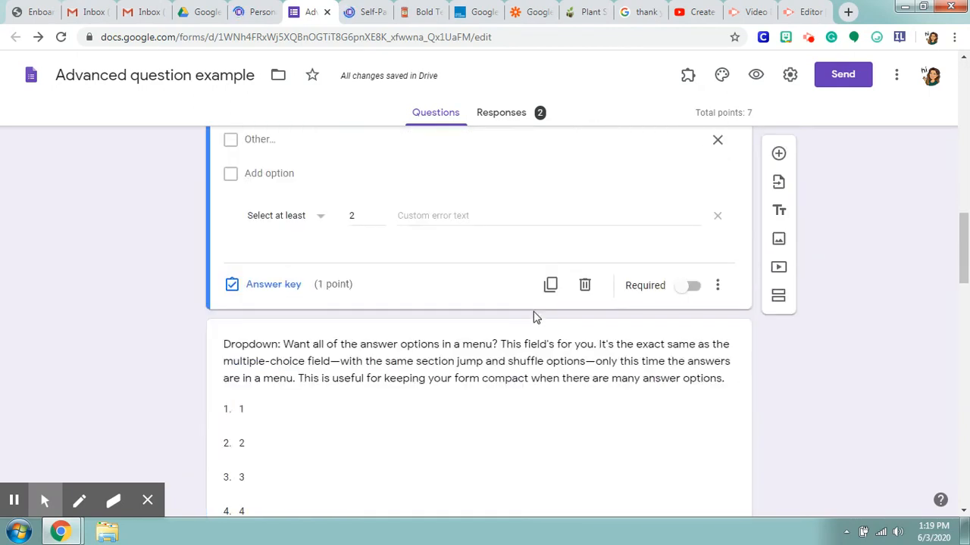
pyautogui.scroll(-1, 606, 318)
pyautogui.click(689, 218)
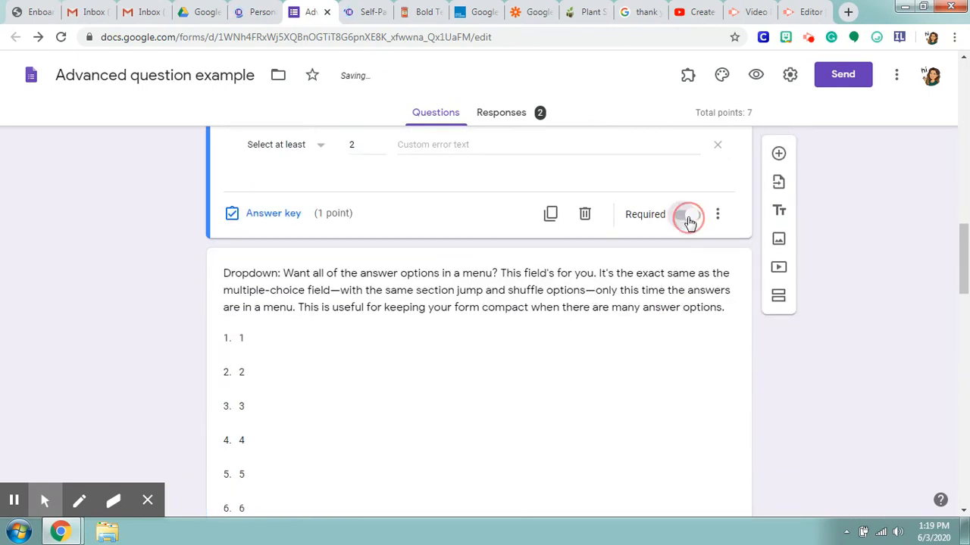
pyautogui.scroll(4, 689, 224)
pyautogui.scroll(-4, 689, 229)
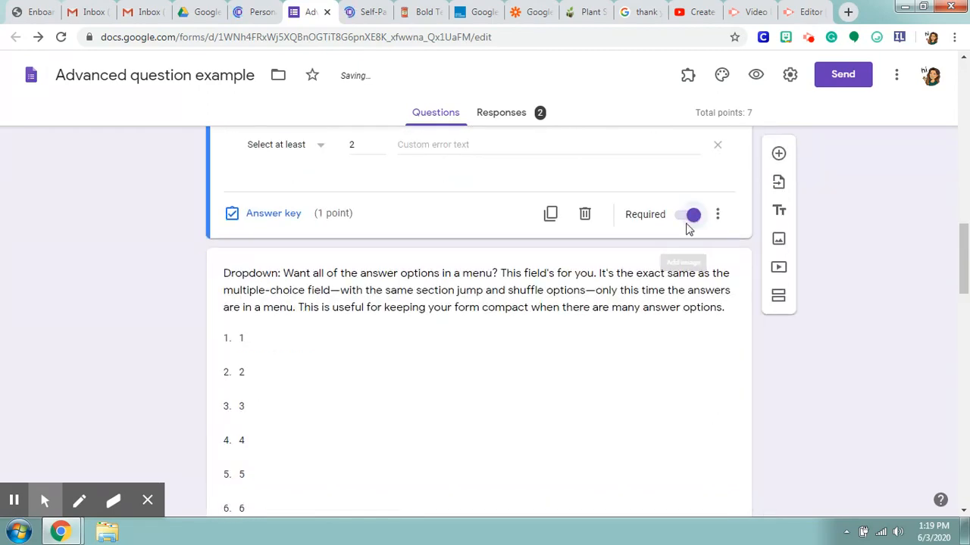
# Step: Open the Dropdown question for editing and view the available question types, keeping the Dropdown type
pyautogui.scroll(-2, 688, 229)
pyautogui.click(641, 262)
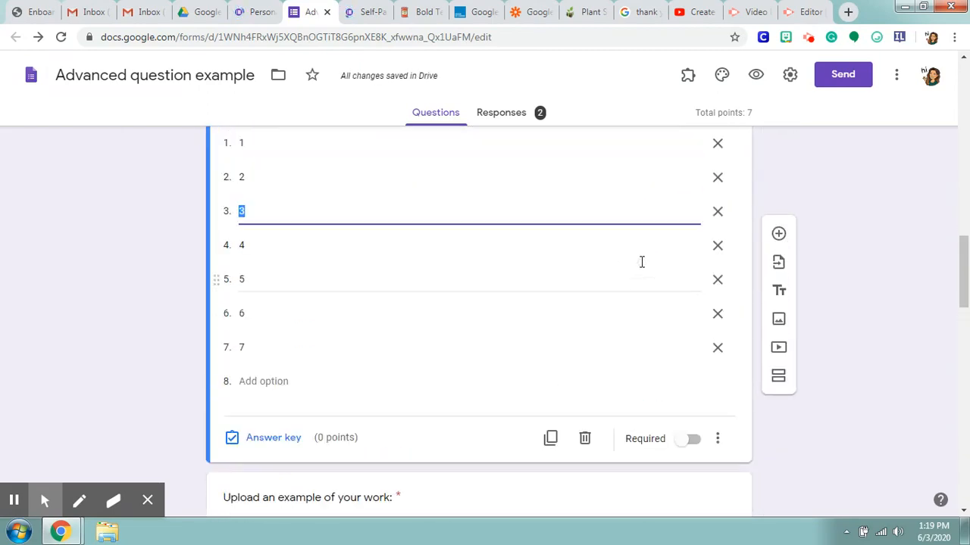
pyautogui.click(666, 266)
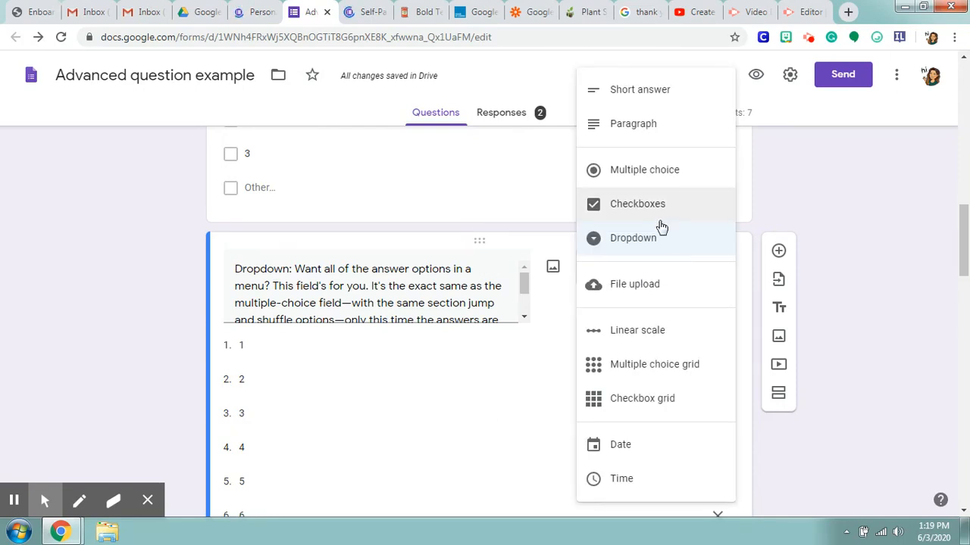
pyautogui.click(463, 381)
pyautogui.scroll(-2, 487, 353)
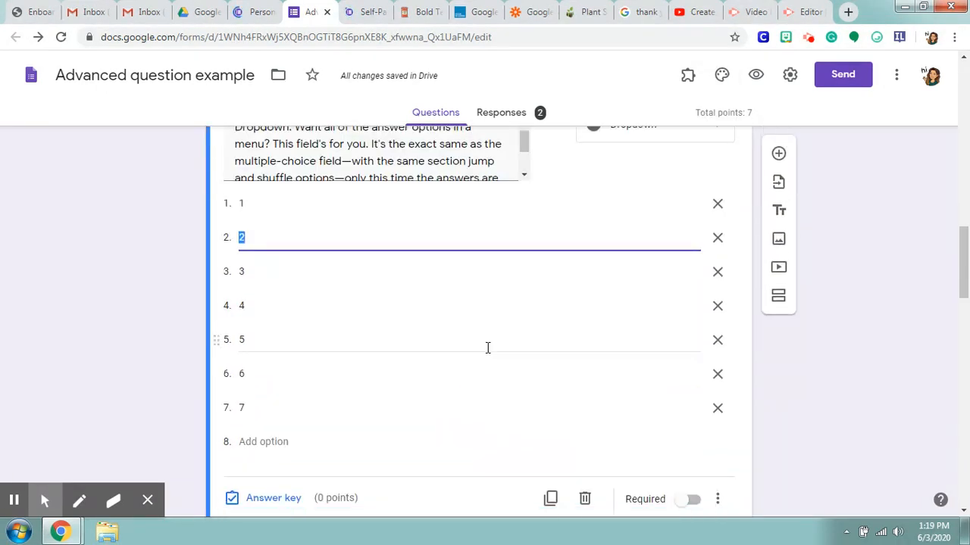
pyautogui.scroll(2, 628, 296)
pyautogui.click(719, 271)
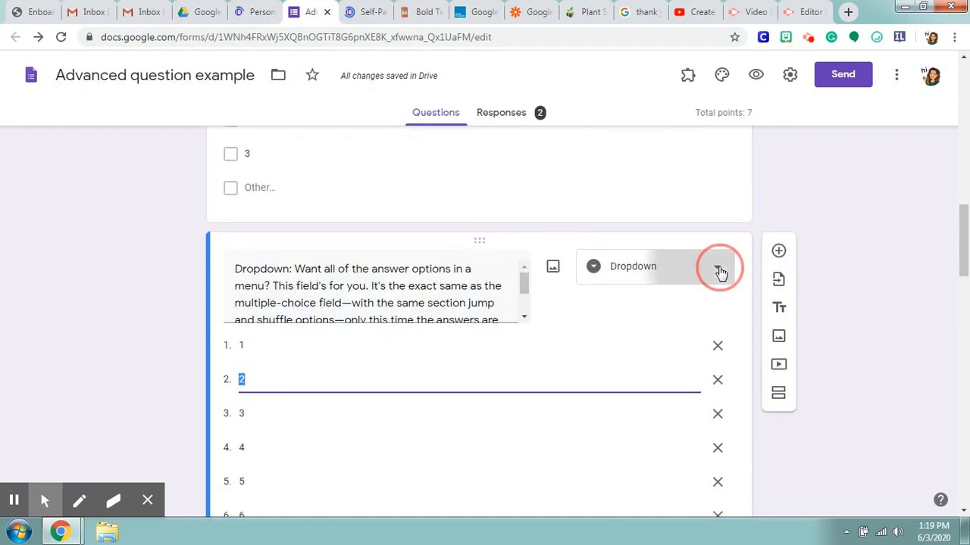
pyautogui.click(476, 400)
# Step: Mark option 5 as the correct answer in the Dropdown question's answer key
pyautogui.scroll(-4, 530, 381)
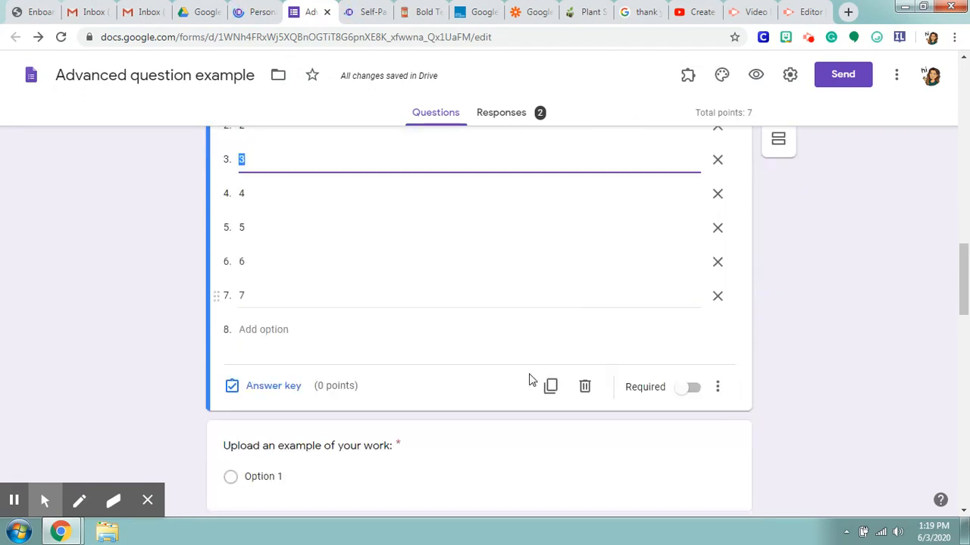
pyautogui.click(284, 356)
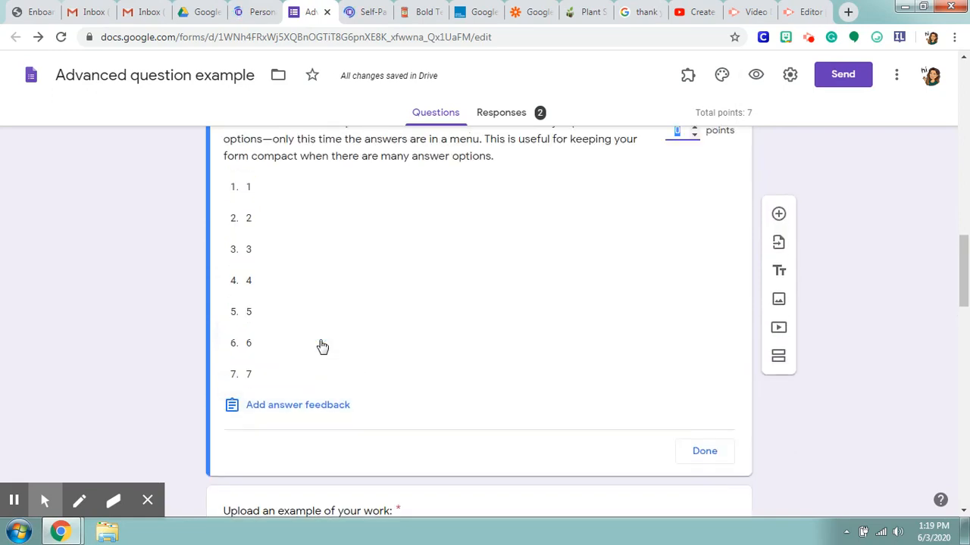
pyautogui.click(311, 319)
pyautogui.click(701, 452)
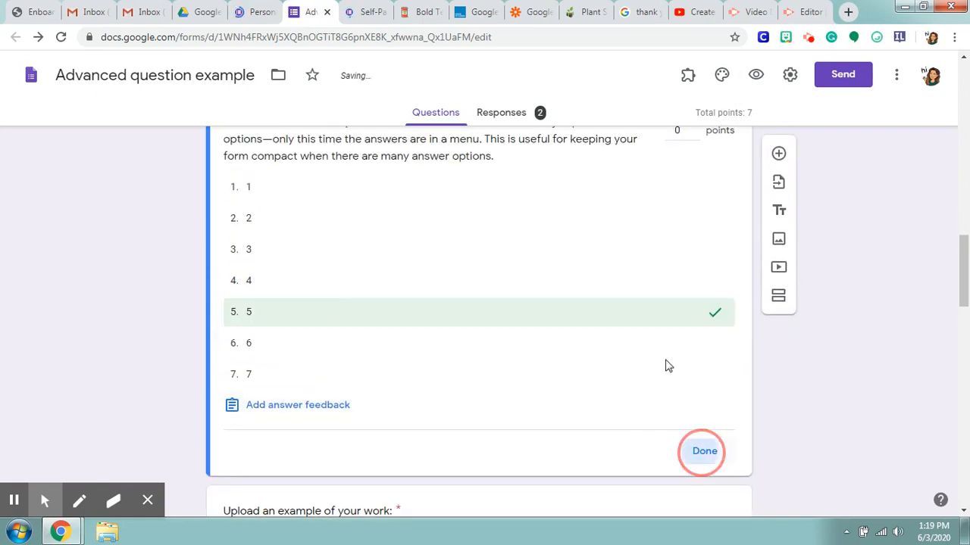
# Step: Make the Dropdown question required and view its section-jump and shuffle option settings
pyautogui.click(696, 491)
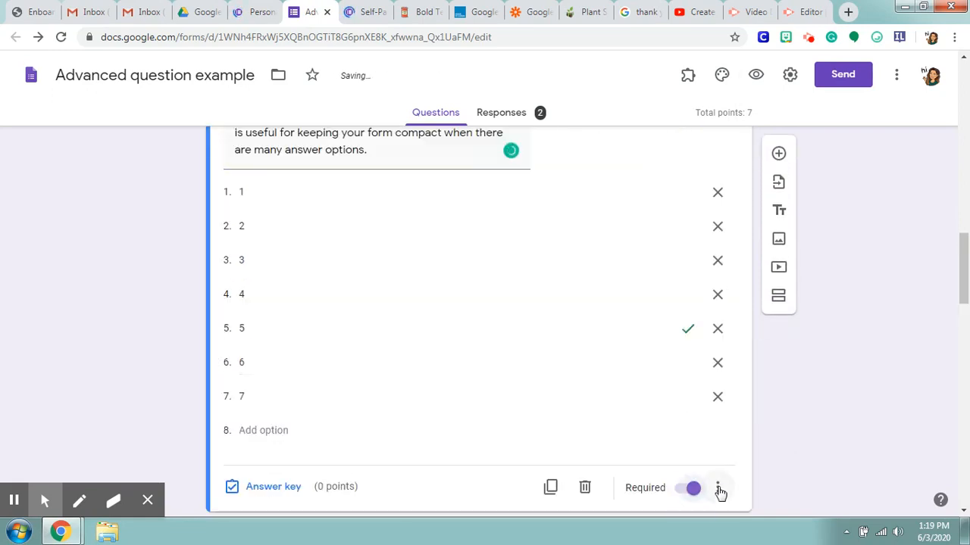
pyautogui.click(718, 490)
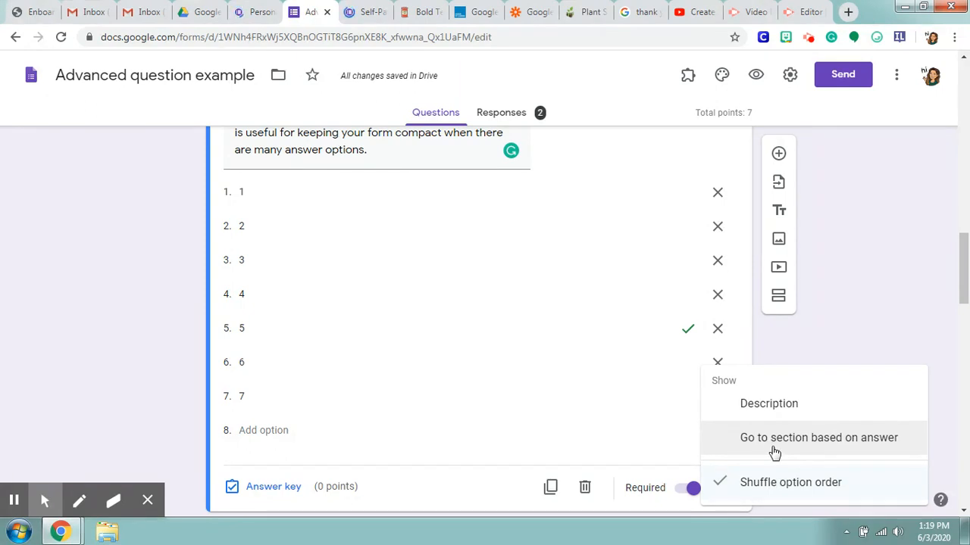
pyautogui.click(549, 369)
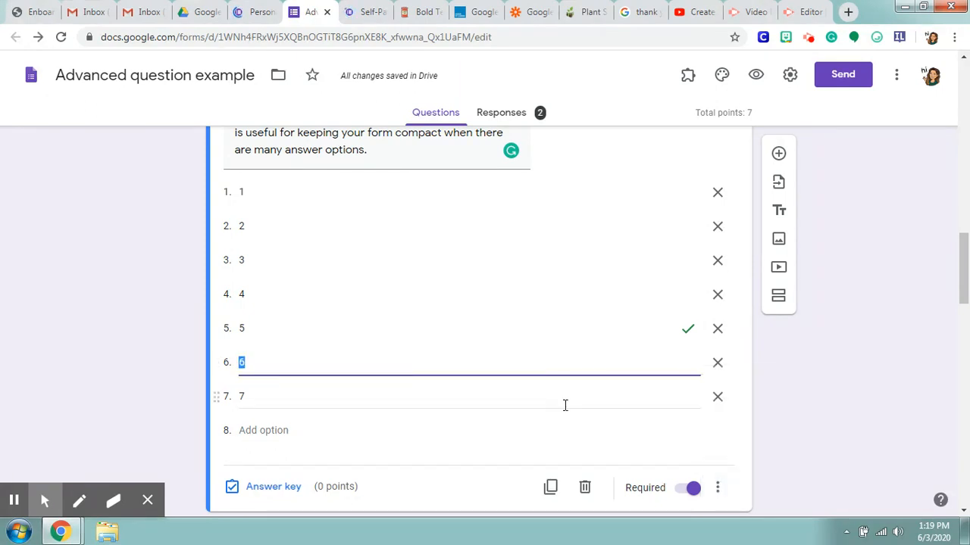
# Step: Change the "Upload an example of your work:" question to the File upload type and accept letting respondents upload files to Drive
pyautogui.scroll(-4, 564, 405)
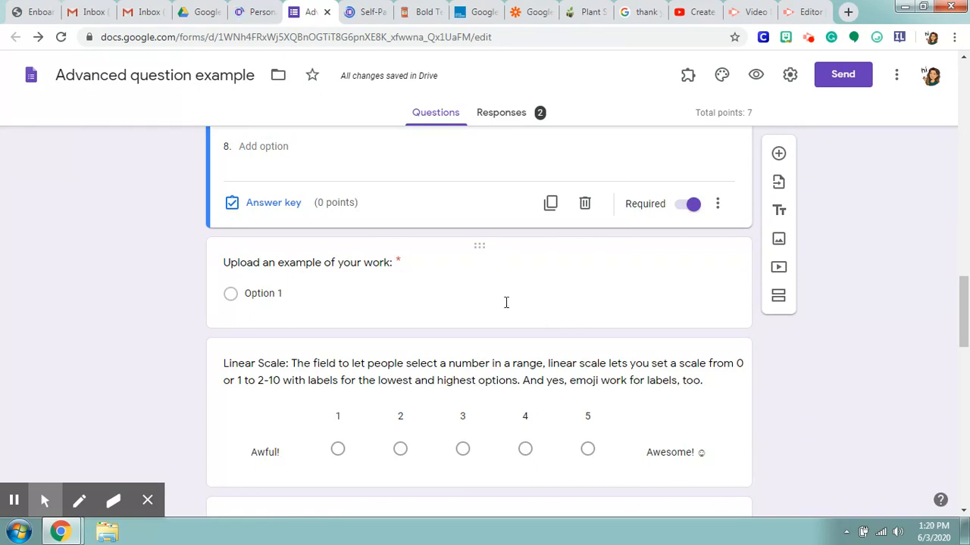
pyautogui.click(536, 314)
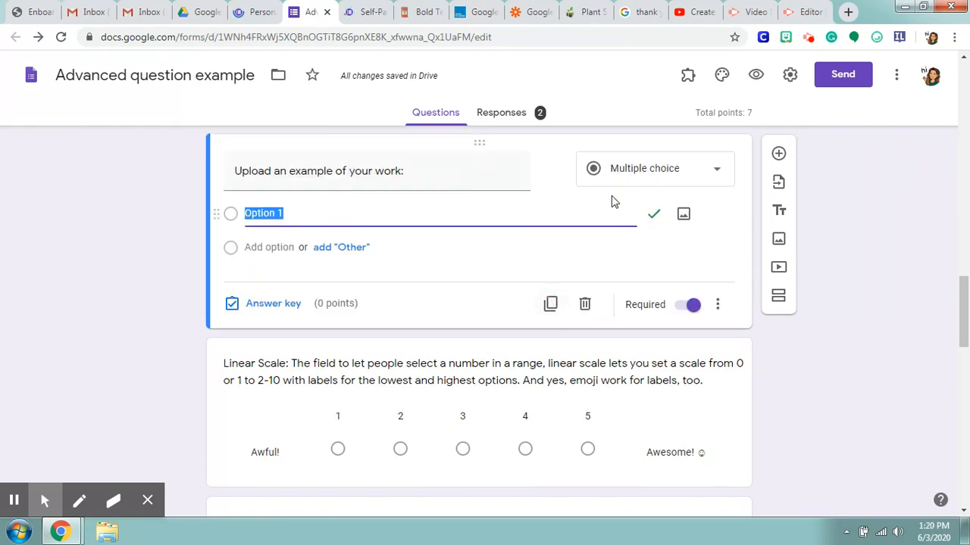
pyautogui.click(653, 184)
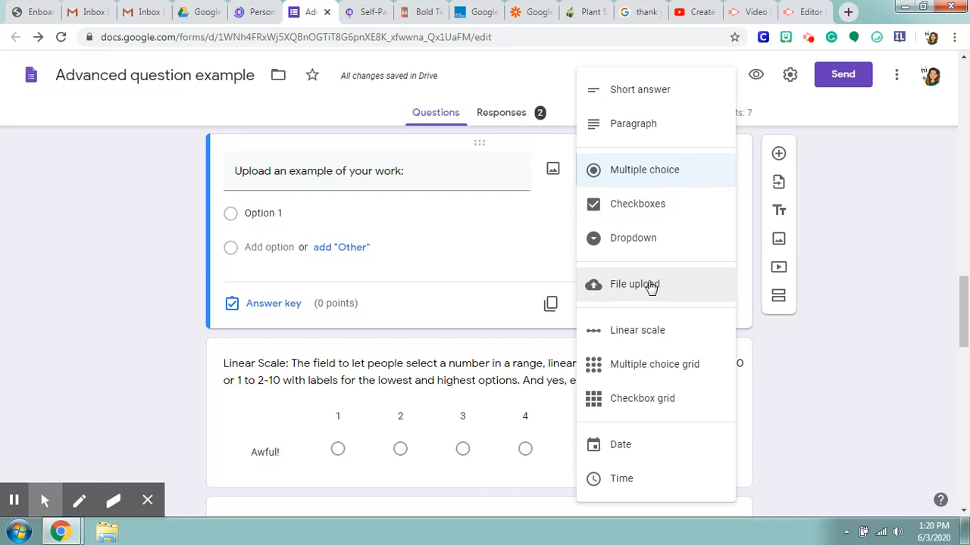
pyautogui.click(650, 286)
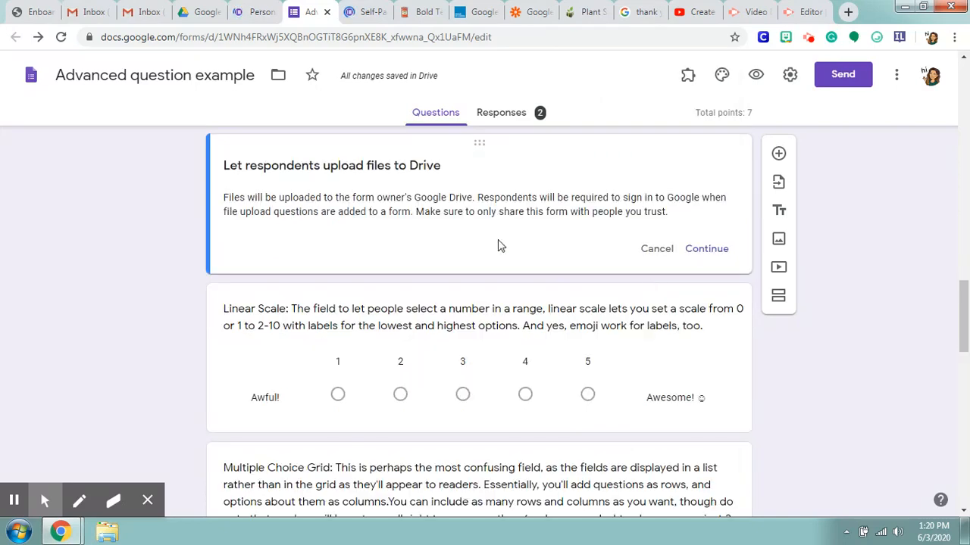
pyautogui.scroll(1, 403, 236)
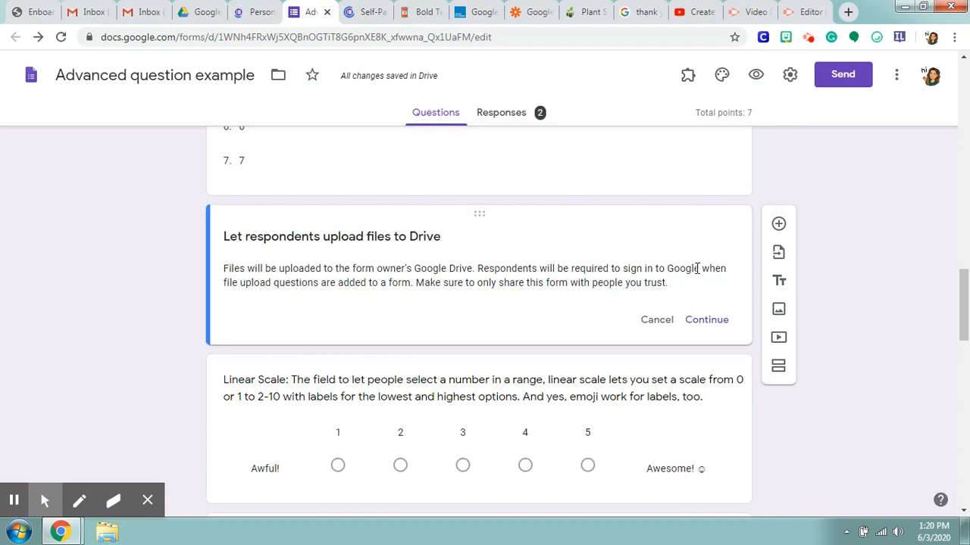
pyautogui.click(707, 321)
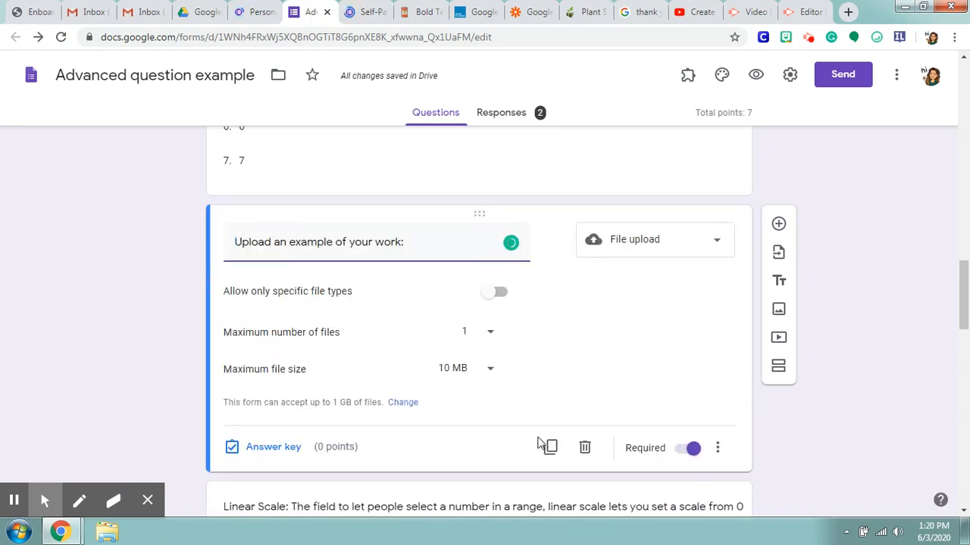
# Step: Try allowing only specific file types such as Video and Image for the upload question, and turn the restriction back off
pyautogui.click(499, 294)
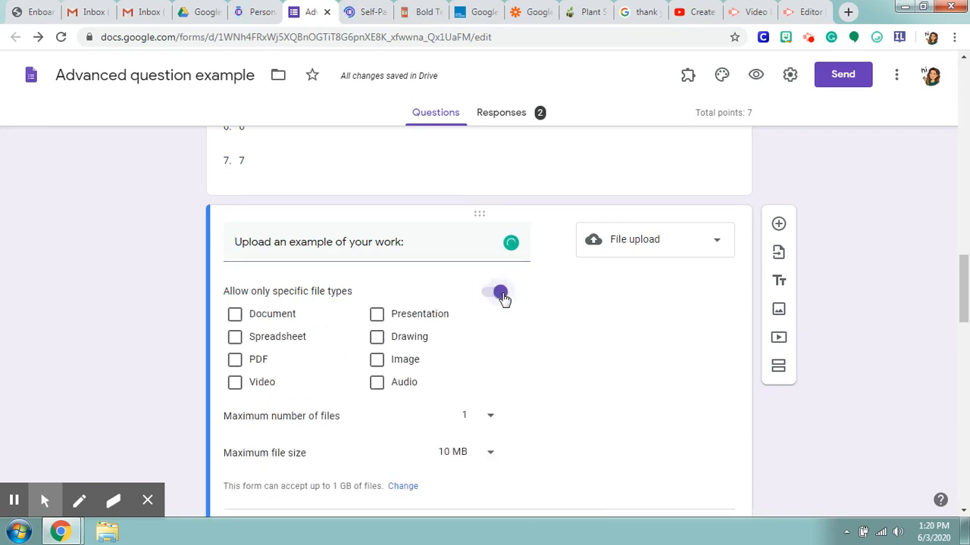
pyautogui.click(241, 366)
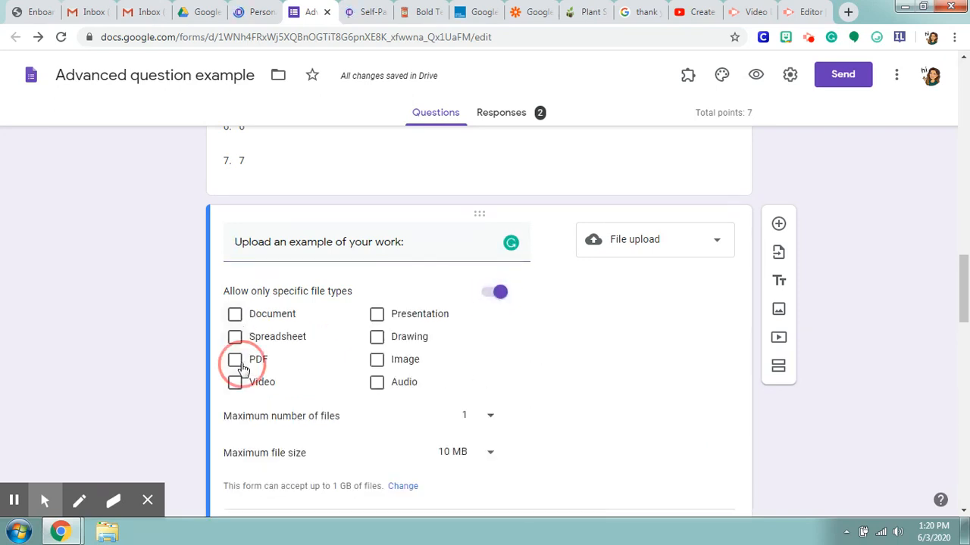
pyautogui.click(236, 362)
pyautogui.click(236, 383)
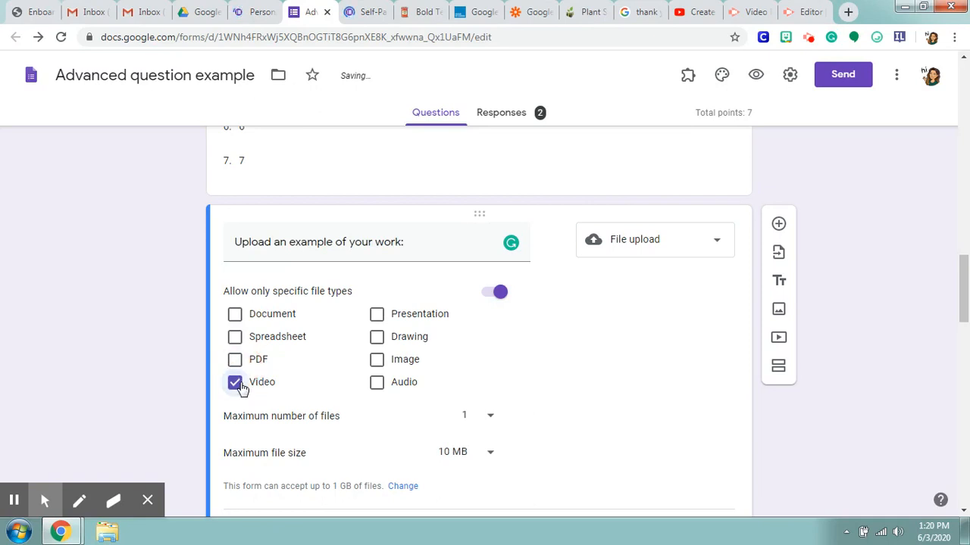
pyautogui.click(378, 362)
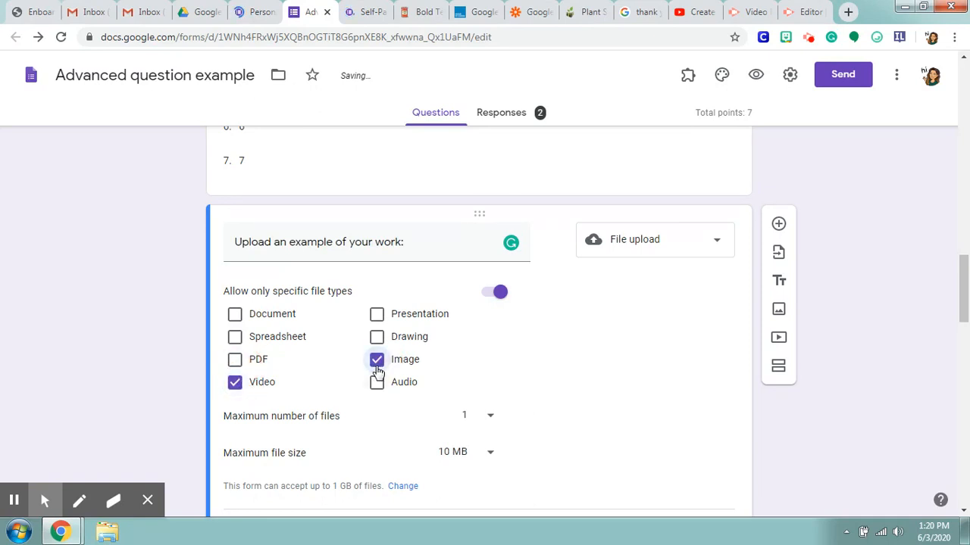
pyautogui.click(303, 379)
pyautogui.click(234, 383)
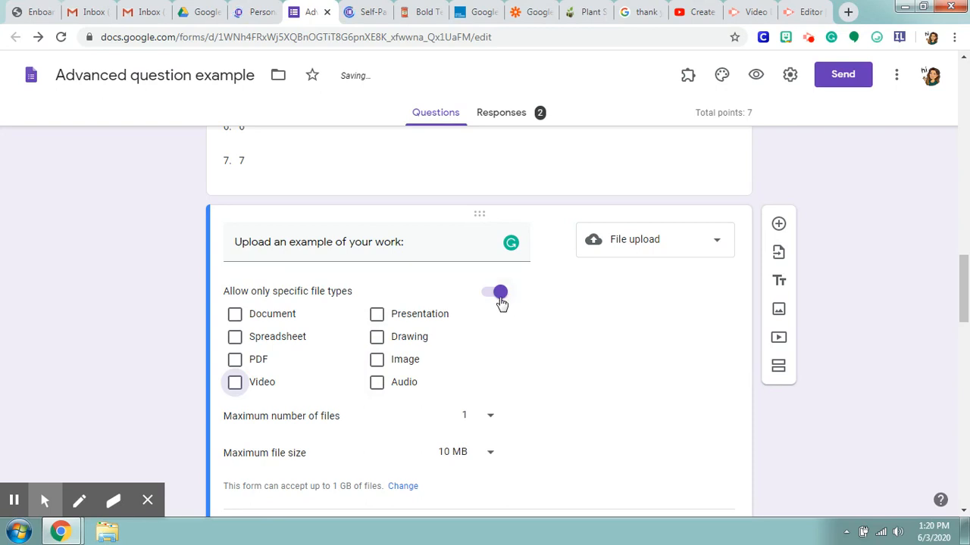
pyautogui.click(499, 295)
# Step: View the upload question's choices for maximum number of files and maximum file size, keeping 1 file and 10 MB
pyautogui.click(492, 334)
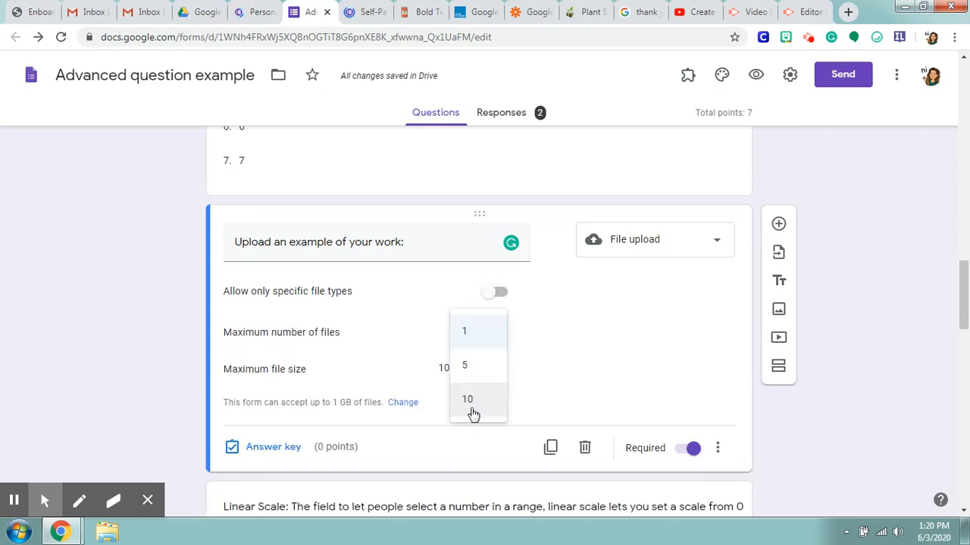
pyautogui.click(539, 324)
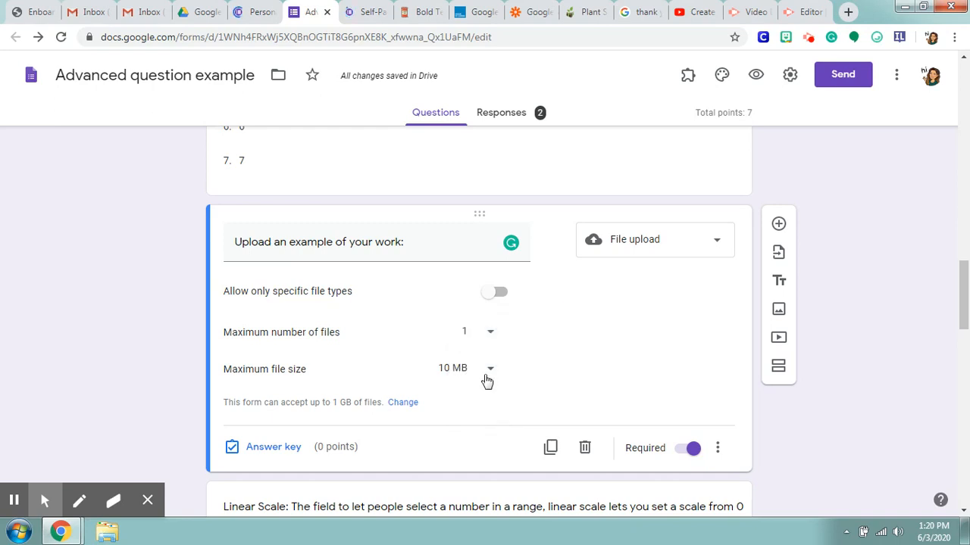
pyautogui.click(487, 379)
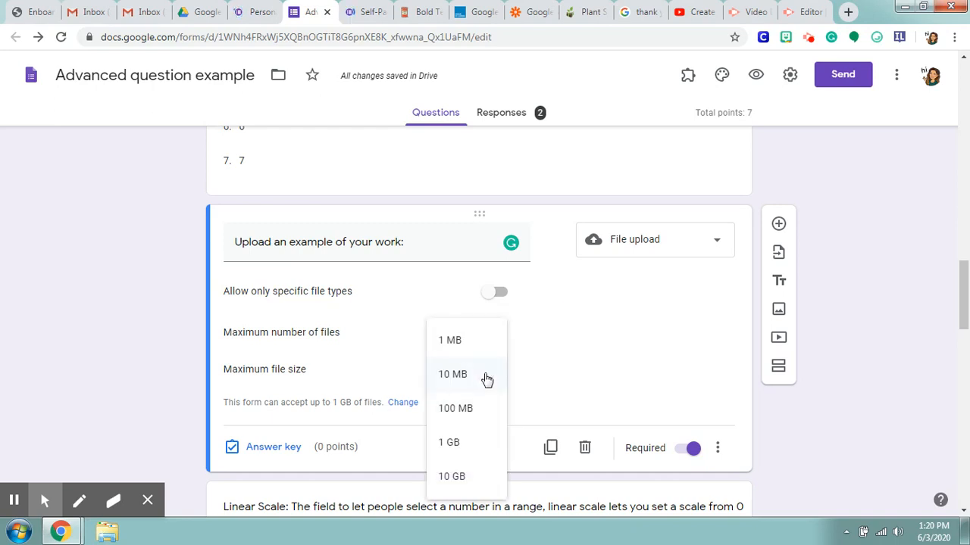
pyautogui.click(561, 353)
pyautogui.scroll(-1, 561, 356)
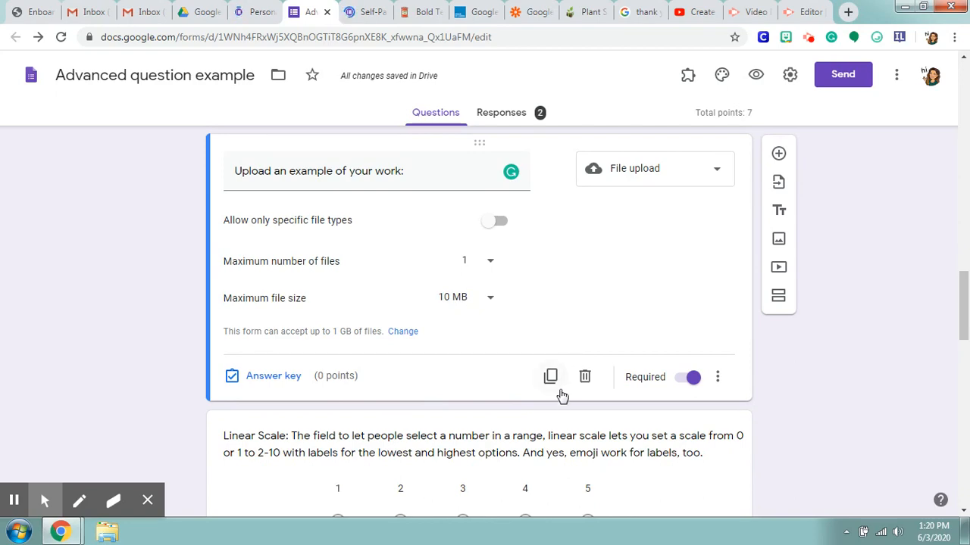
# Step: Make the "Upload an example of your work:" question optional and open the Linear Scale question for editing
pyautogui.click(691, 376)
pyautogui.scroll(-3, 688, 356)
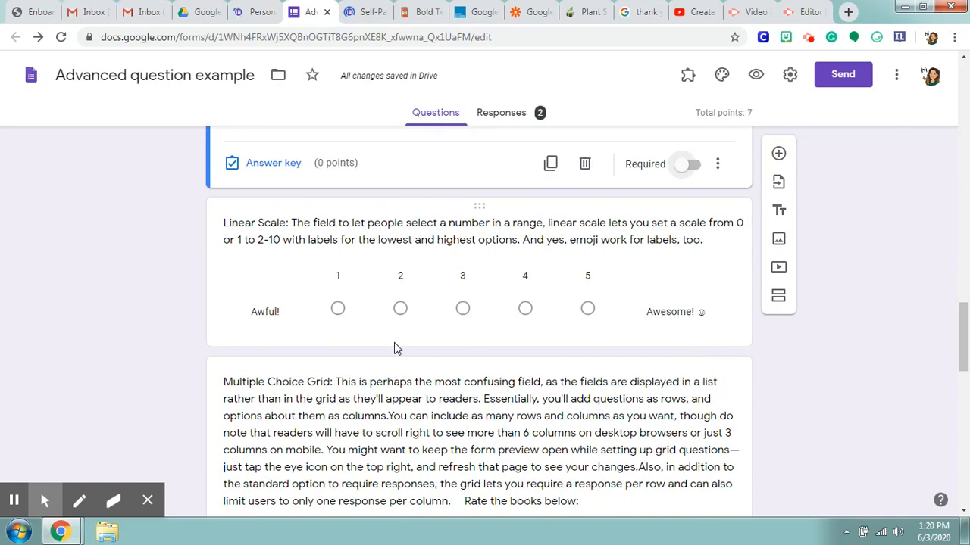
pyautogui.click(697, 251)
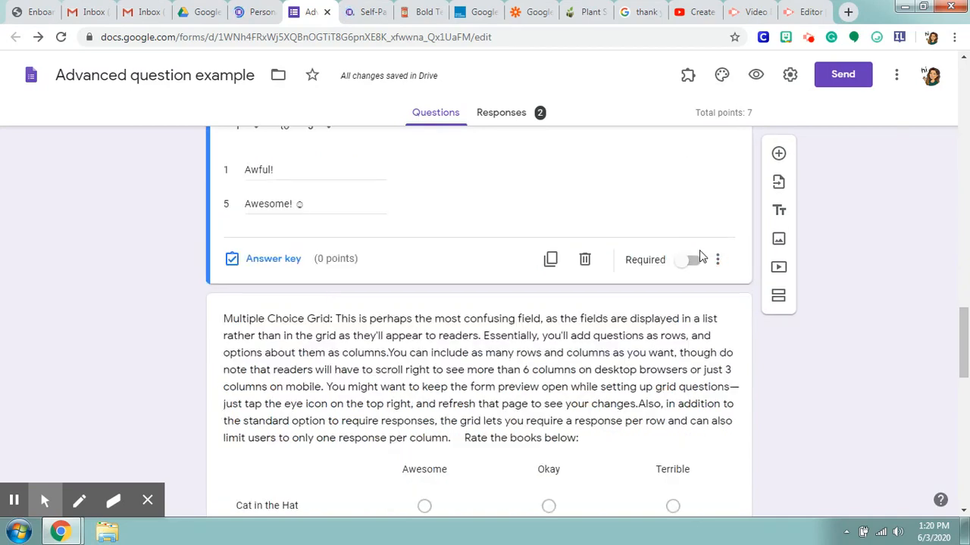
pyautogui.click(704, 285)
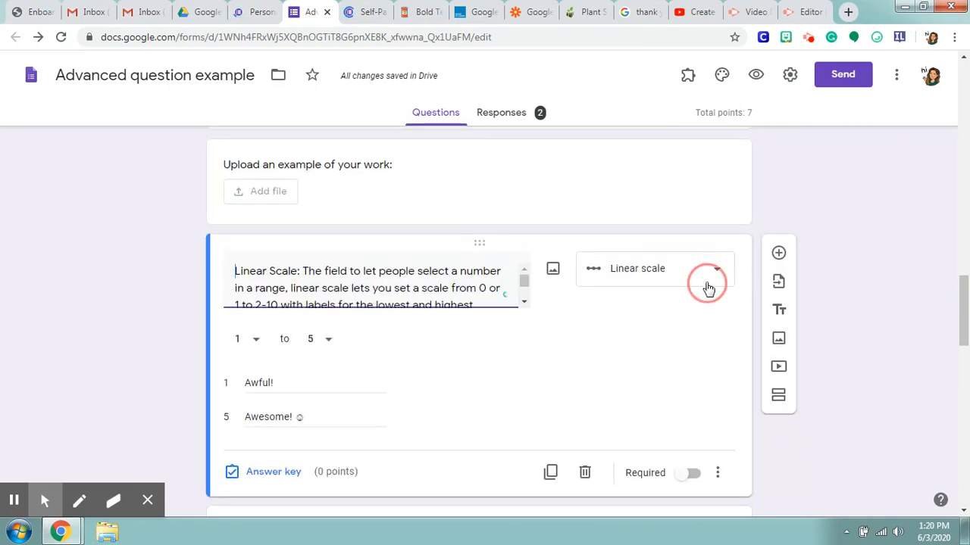
pyautogui.click(691, 333)
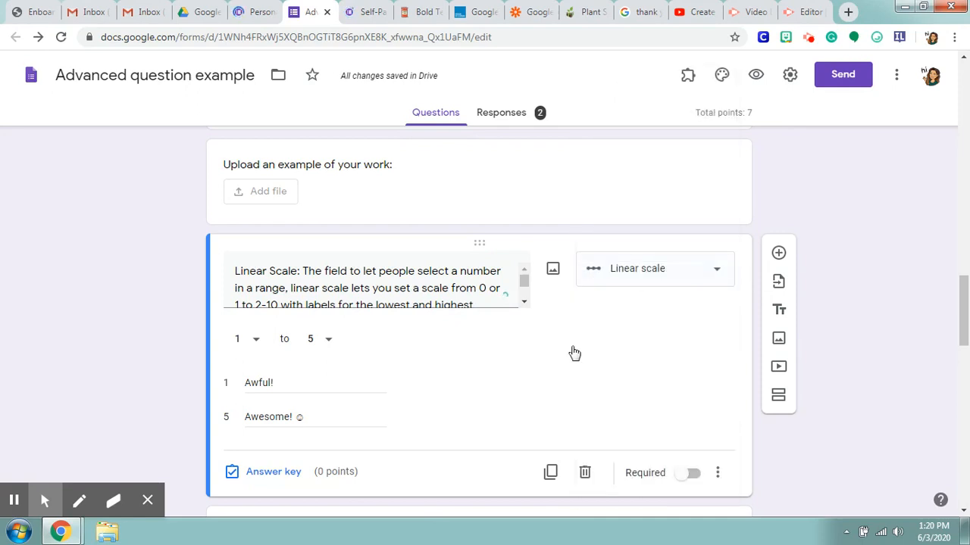
# Step: Read the rest of the Linear Scale question's text and make the question required
pyautogui.scroll(-1, 530, 366)
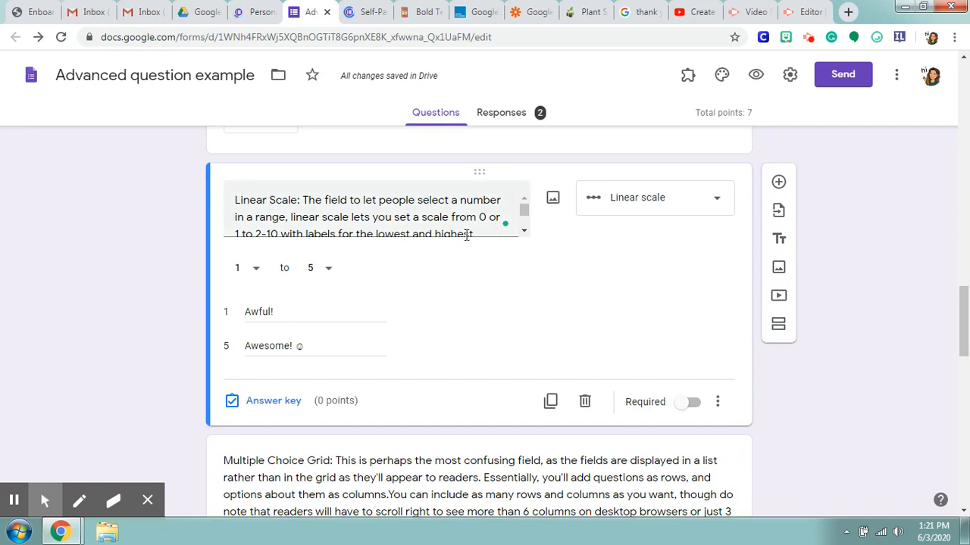
pyautogui.scroll(-2, 470, 220)
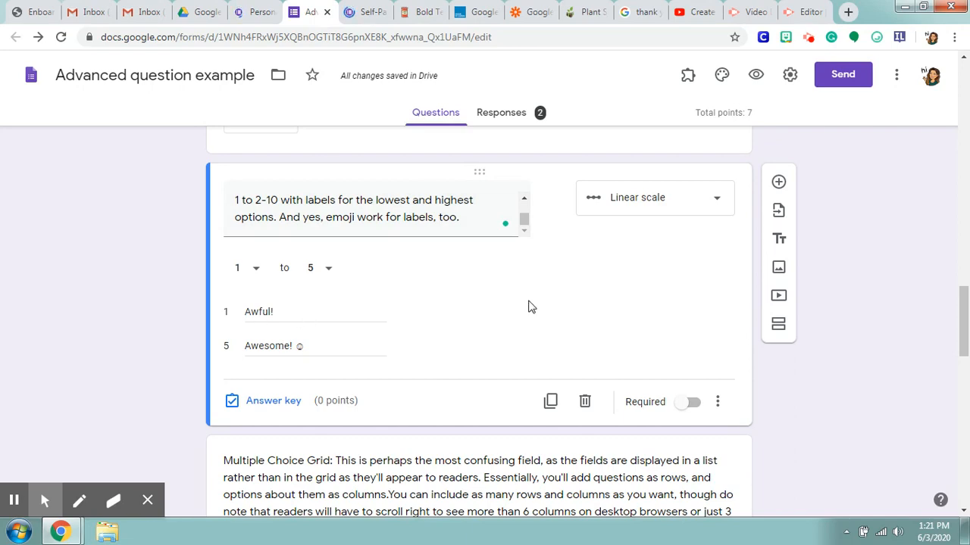
pyautogui.scroll(-1, 528, 308)
pyautogui.click(690, 331)
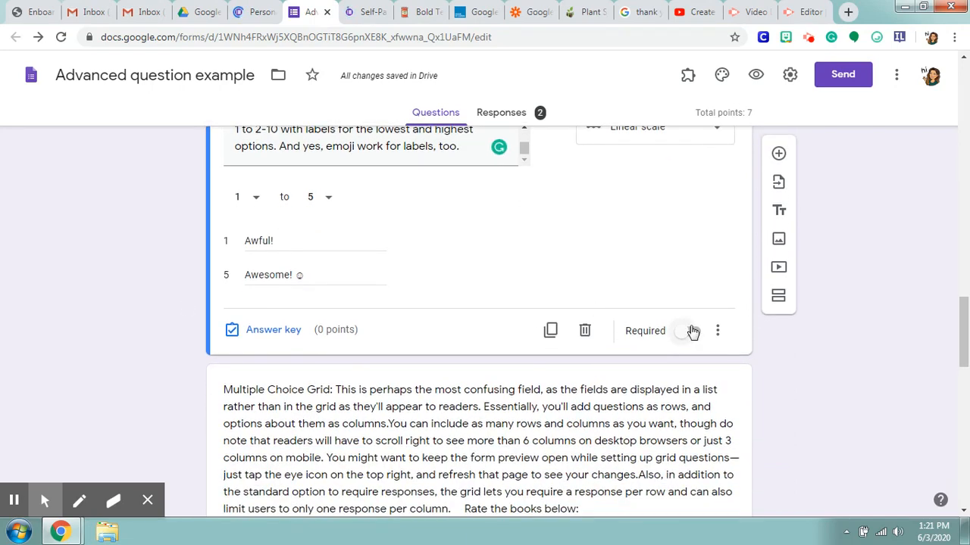
pyautogui.scroll(-1, 536, 260)
pyautogui.scroll(2, 537, 256)
pyautogui.scroll(-6, 372, 367)
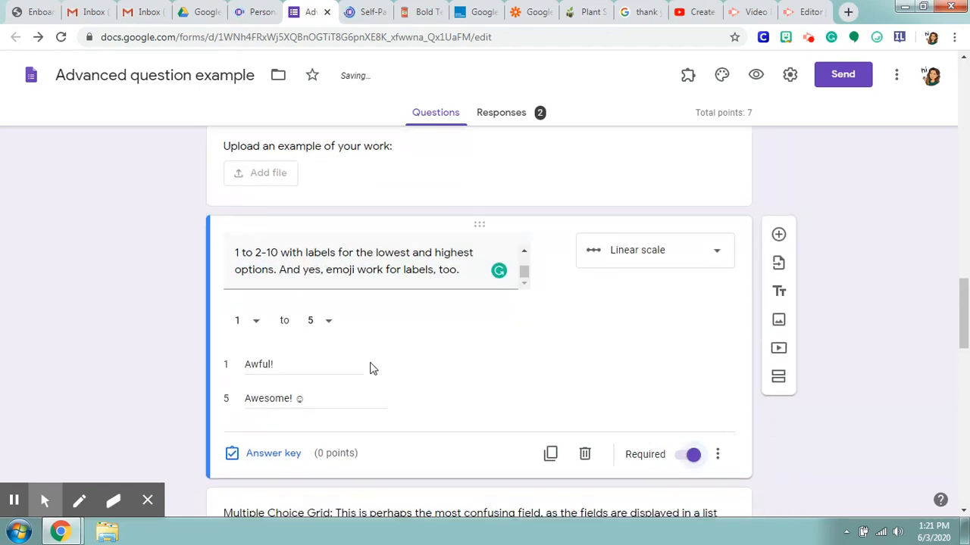
pyautogui.scroll(2, 493, 337)
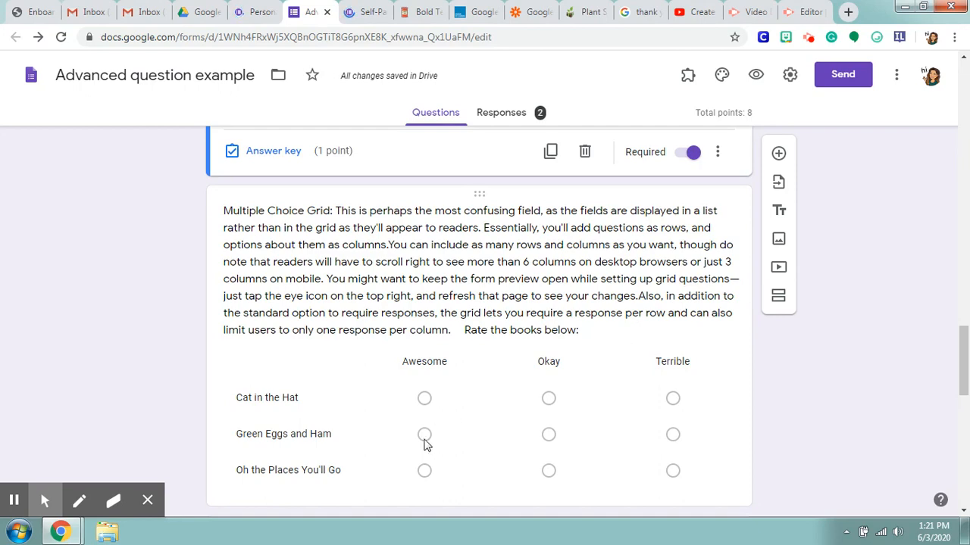
# Step: Open the Multiple Choice Grid question about rating books and require a response in each row
pyautogui.scroll(-1, 416, 432)
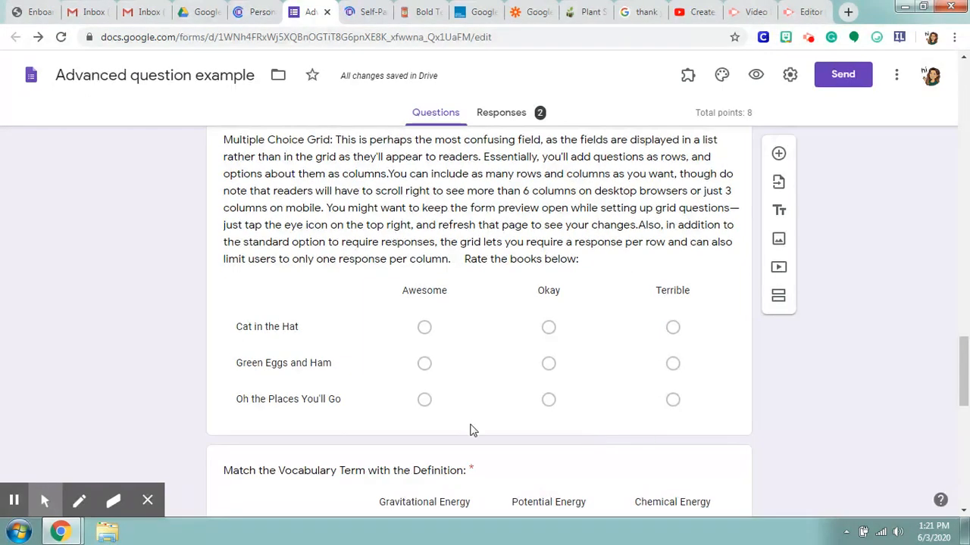
pyautogui.scroll(1, 615, 417)
pyautogui.click(622, 357)
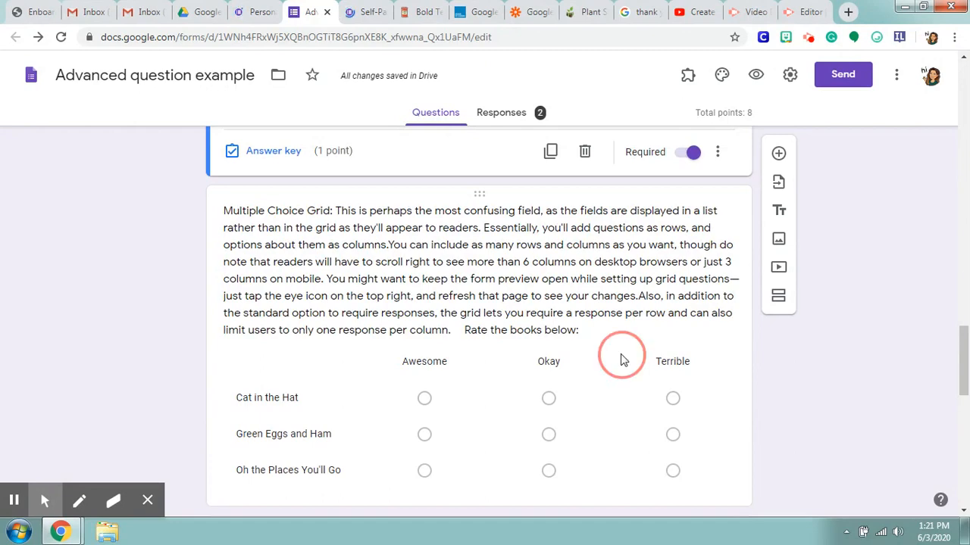
pyautogui.scroll(1, 602, 326)
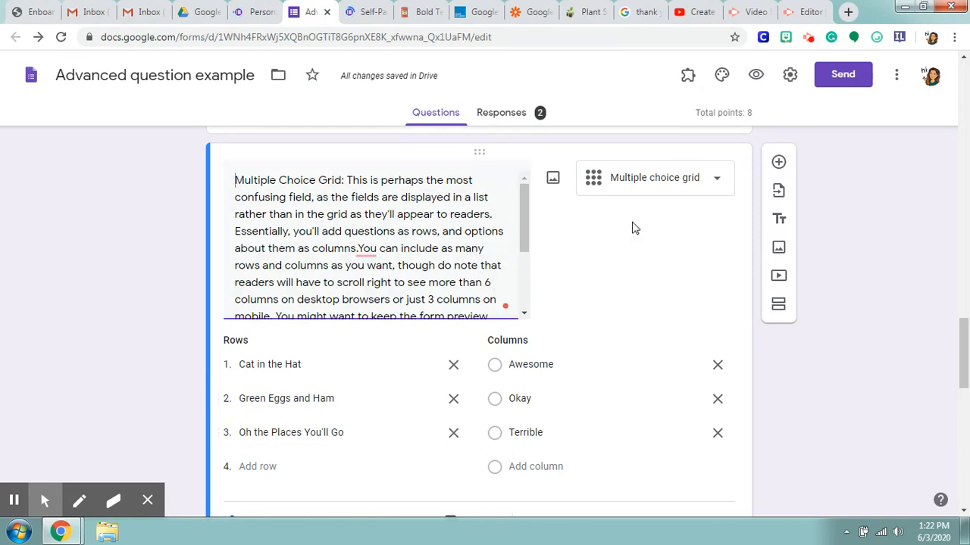
pyautogui.scroll(-1, 612, 379)
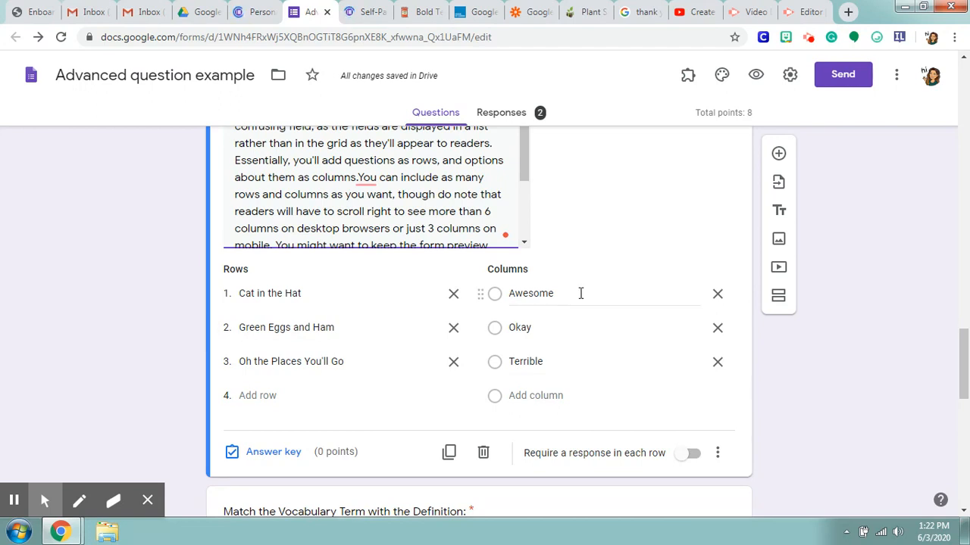
pyautogui.scroll(-1, 581, 293)
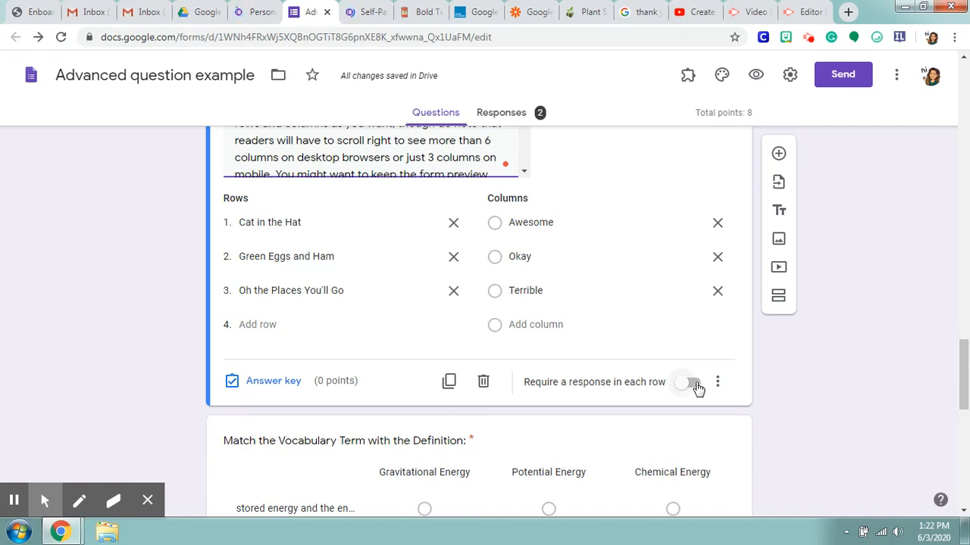
pyautogui.click(696, 385)
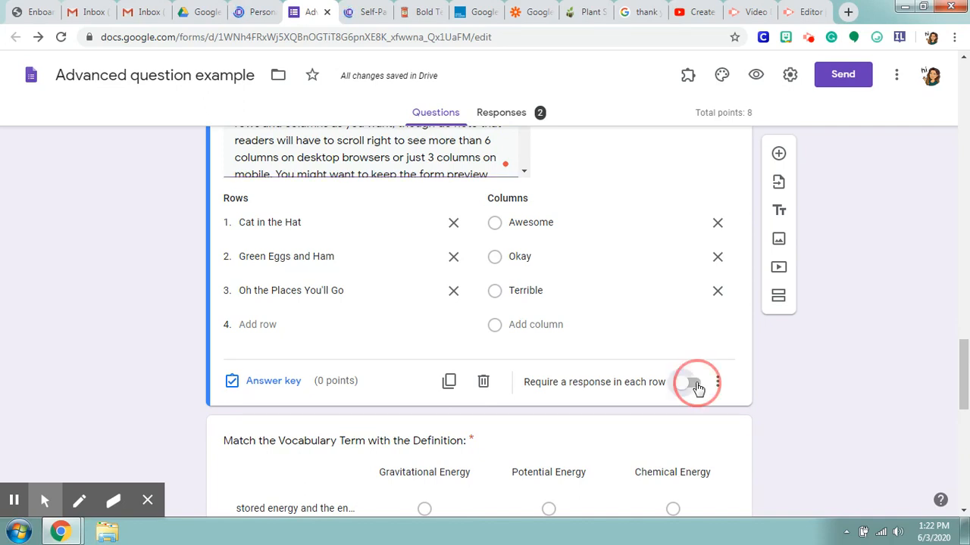
# Step: Limit the book-rating grid to one response per column and turn on shuffled row order
pyautogui.click(718, 382)
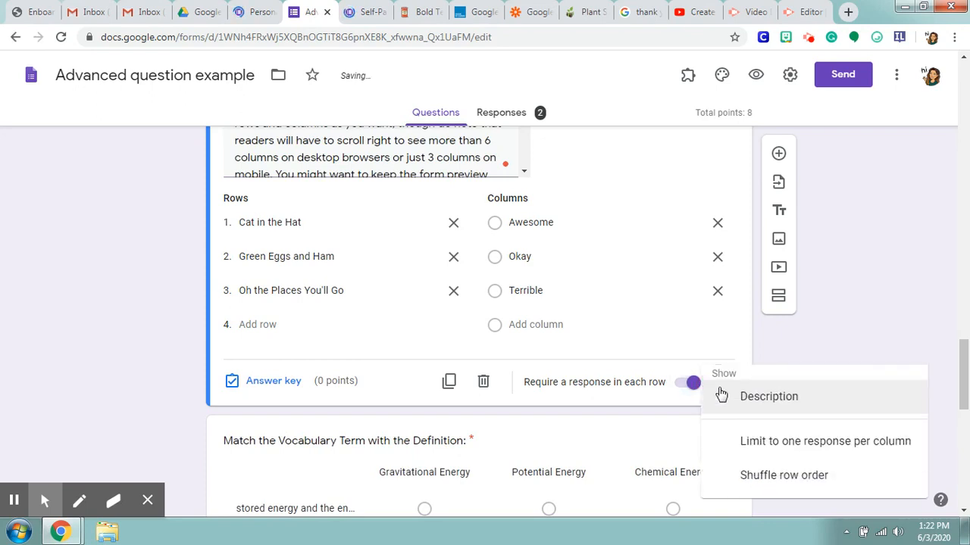
pyautogui.click(740, 458)
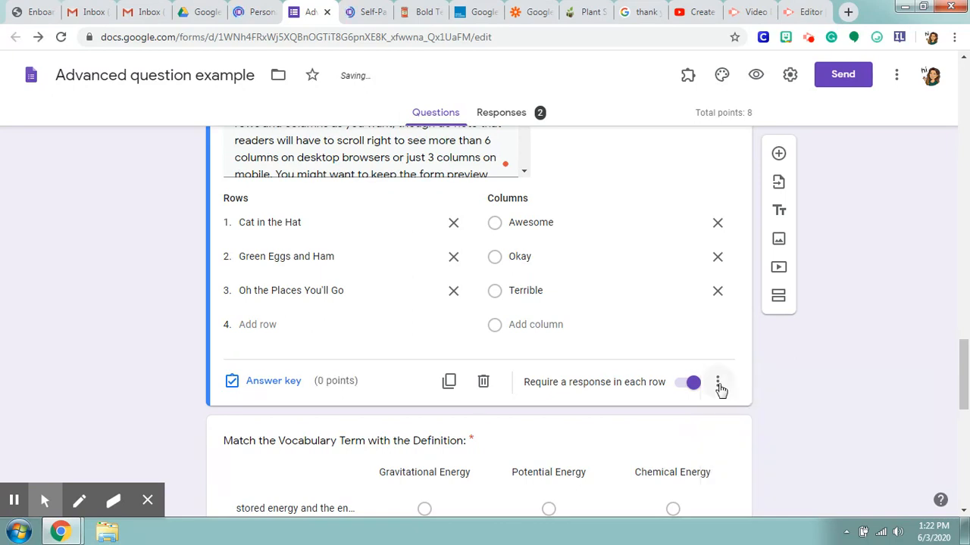
pyautogui.click(718, 384)
pyautogui.click(739, 496)
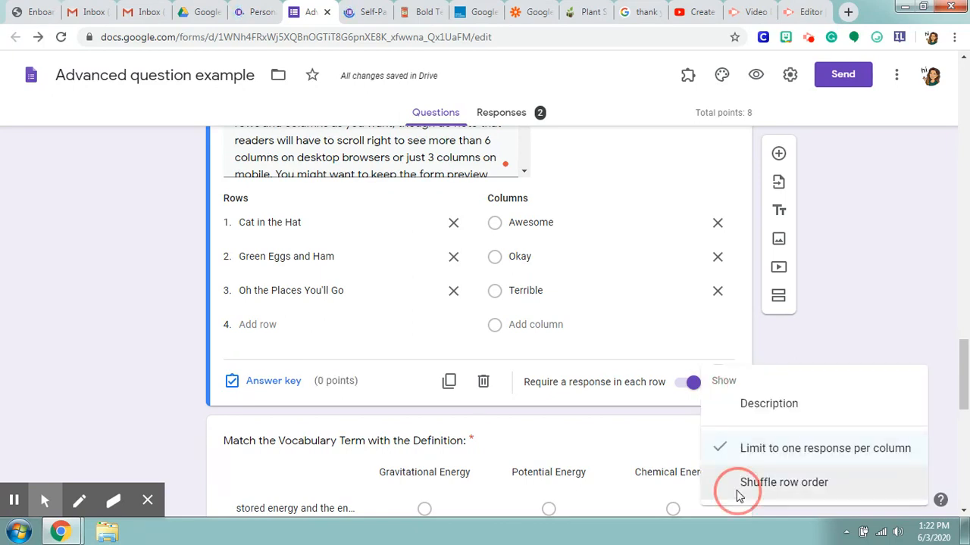
# Step: Review the book-rating grid's rows and columns and compare them with the vocabulary matching grids below it
pyautogui.scroll(-2, 709, 415)
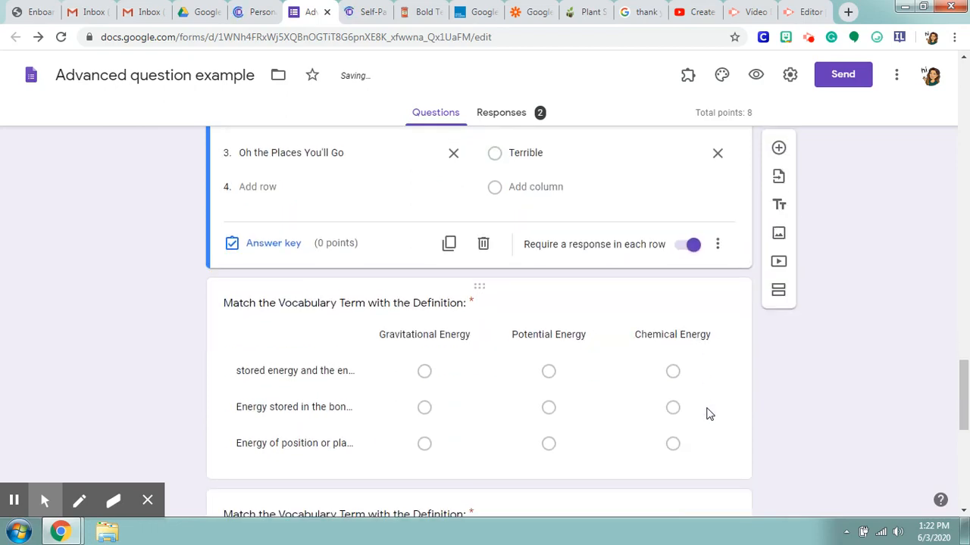
pyautogui.scroll(3, 709, 414)
pyautogui.scroll(-4, 709, 414)
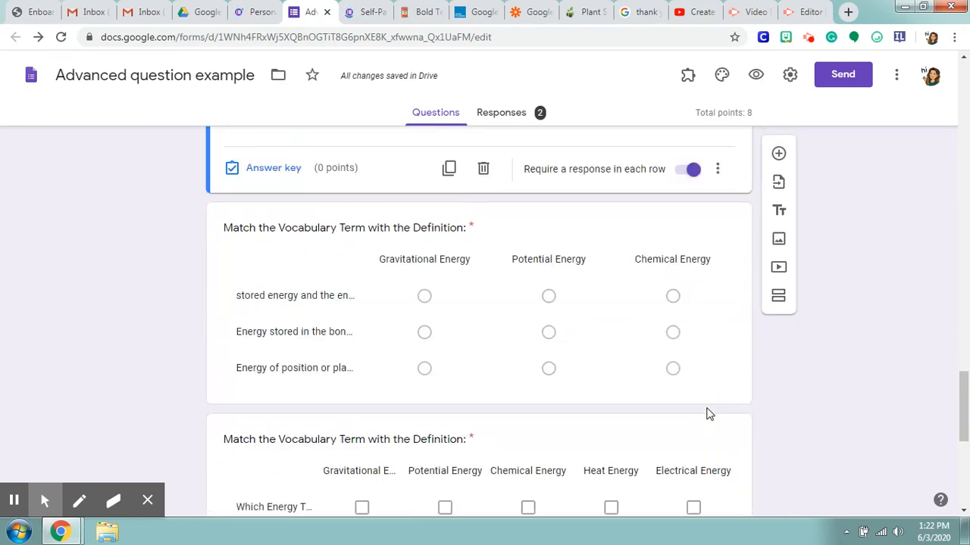
pyautogui.scroll(3, 341, 306)
pyautogui.scroll(2, 391, 359)
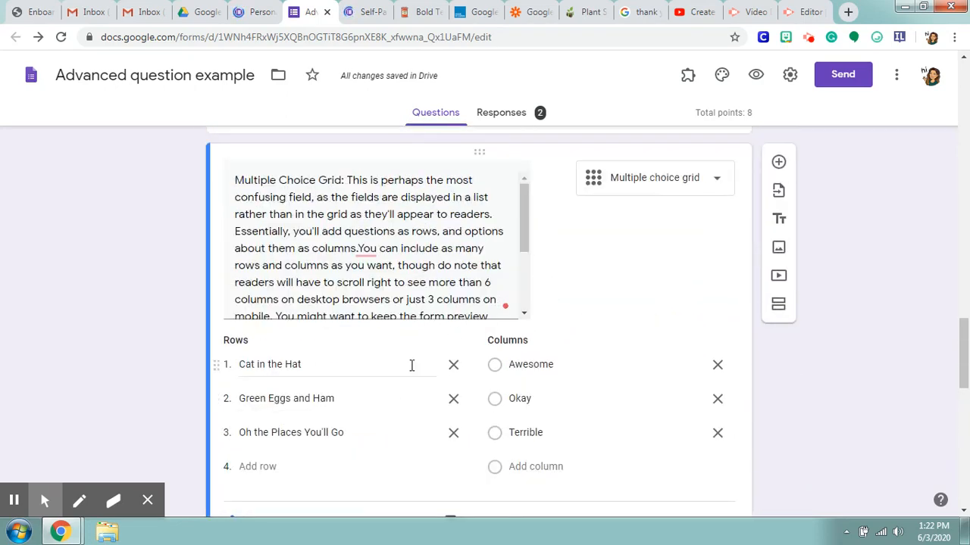
pyautogui.scroll(-2, 411, 365)
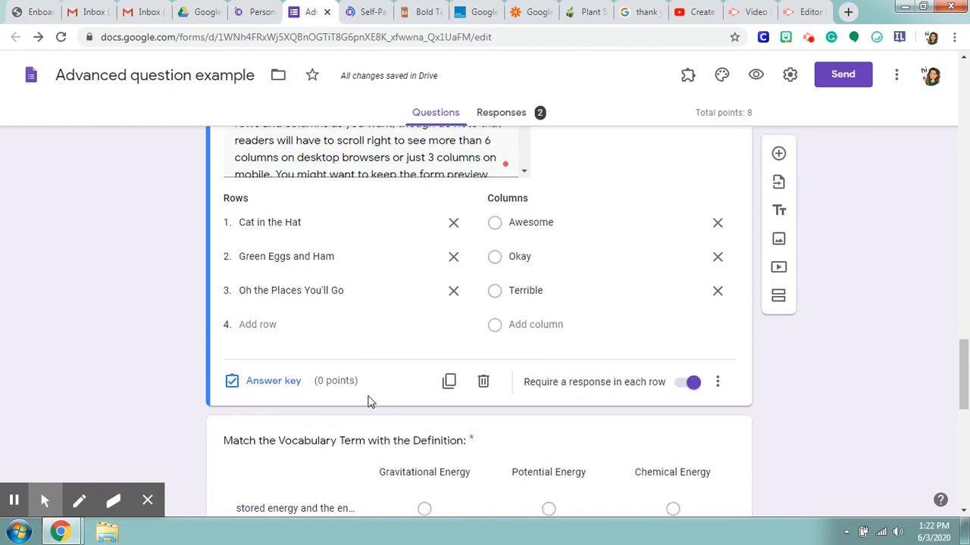
pyautogui.scroll(-2, 356, 376)
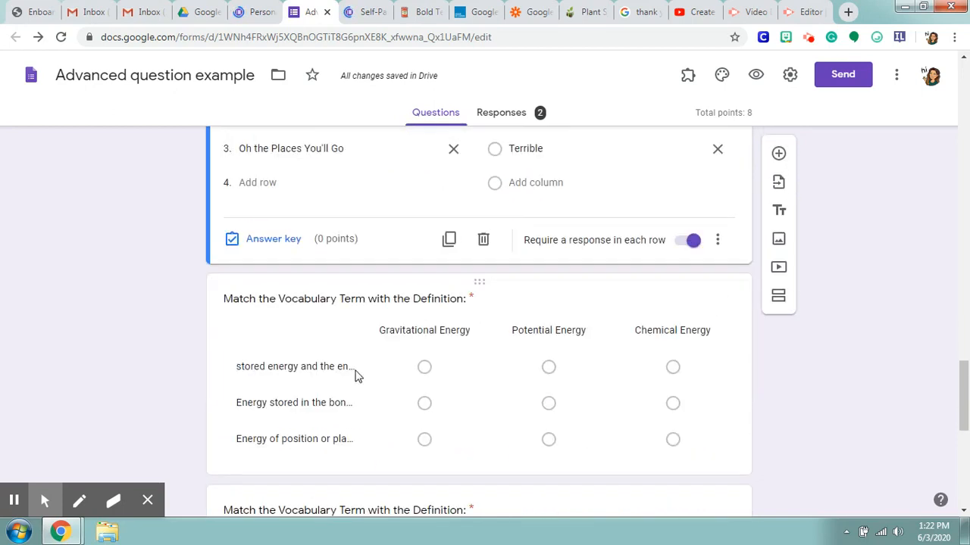
pyautogui.scroll(-1, 356, 376)
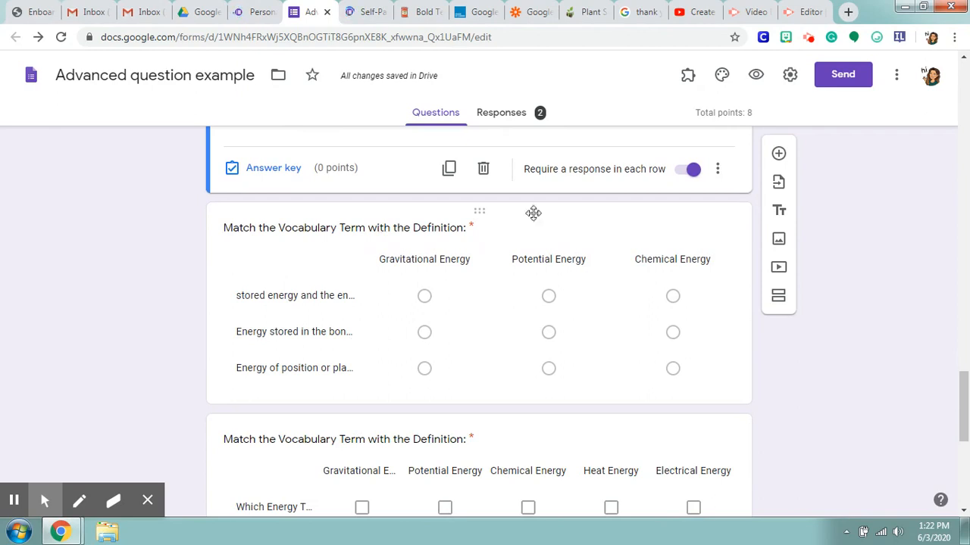
# Step: Open the first vocabulary matching grid and review its answer key, column limit and row shuffle options
pyautogui.click(489, 357)
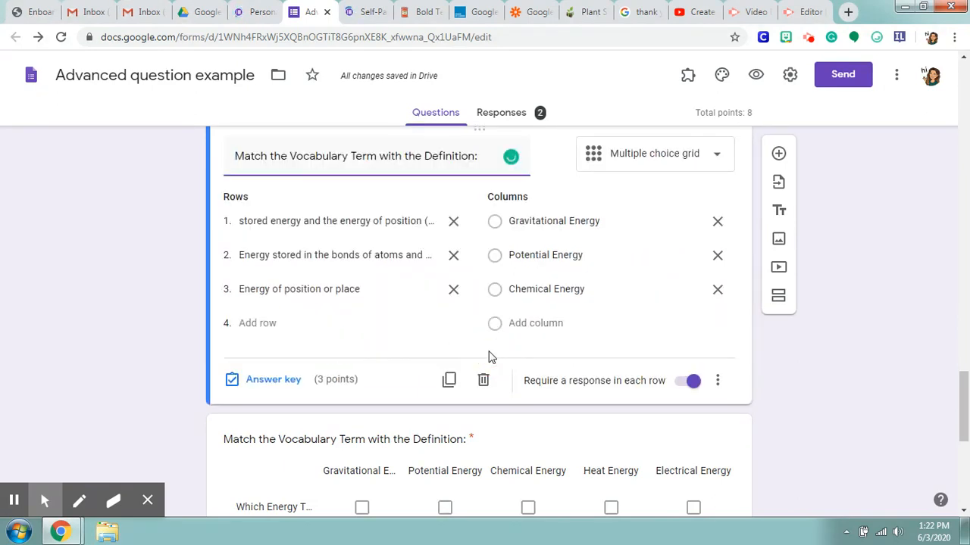
pyautogui.click(290, 380)
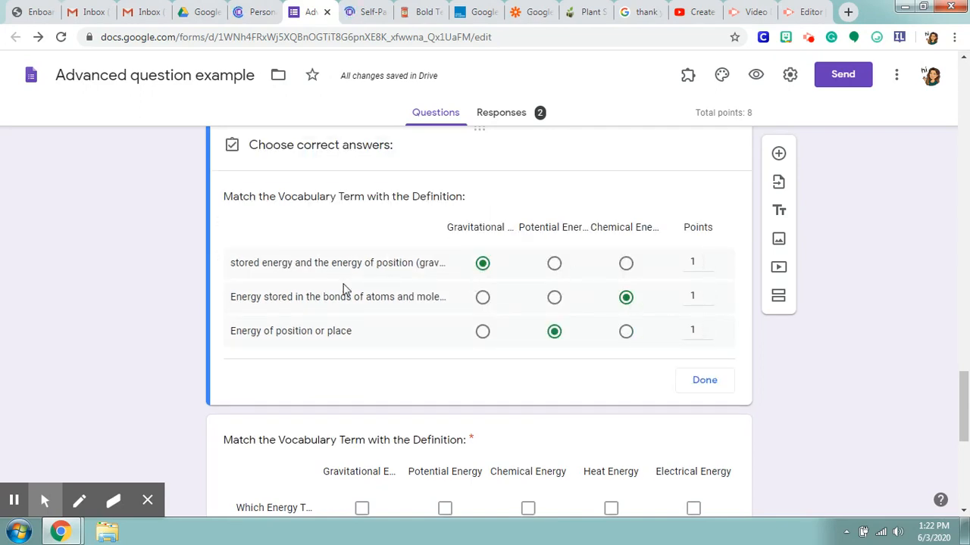
pyautogui.click(692, 387)
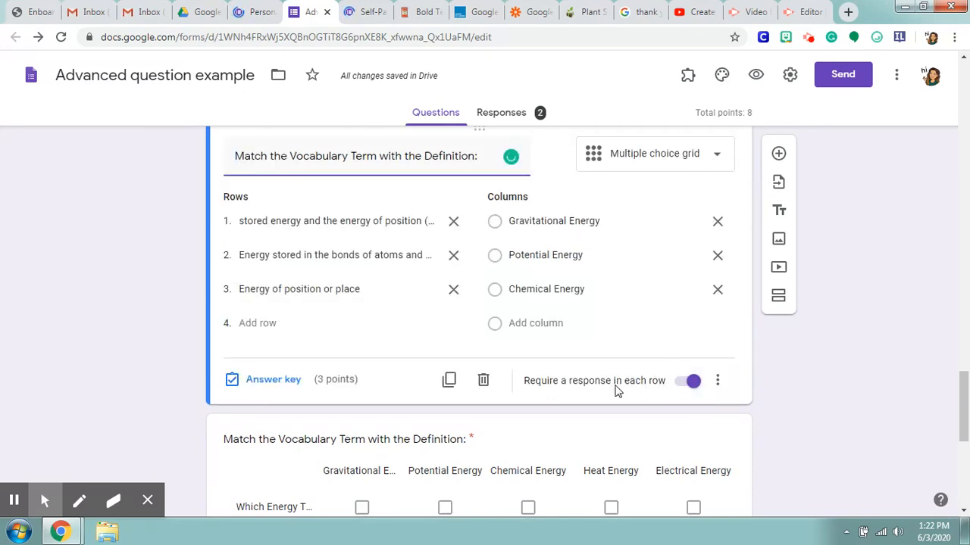
pyautogui.click(717, 381)
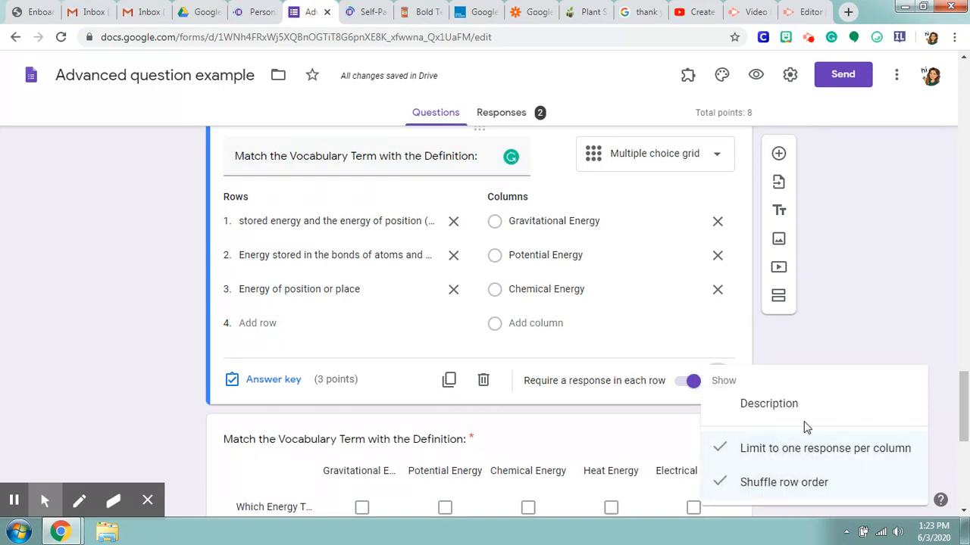
pyautogui.click(733, 348)
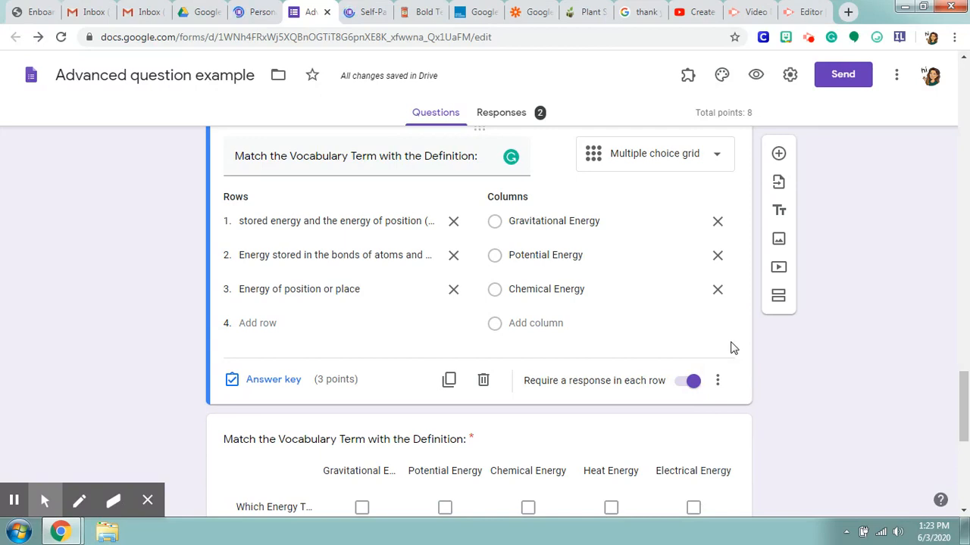
# Step: Open the Checkbox grid vocabulary question and set its first row, "Which Energy Types are related to Position", to 2 points in the answer key
pyautogui.scroll(-2, 732, 347)
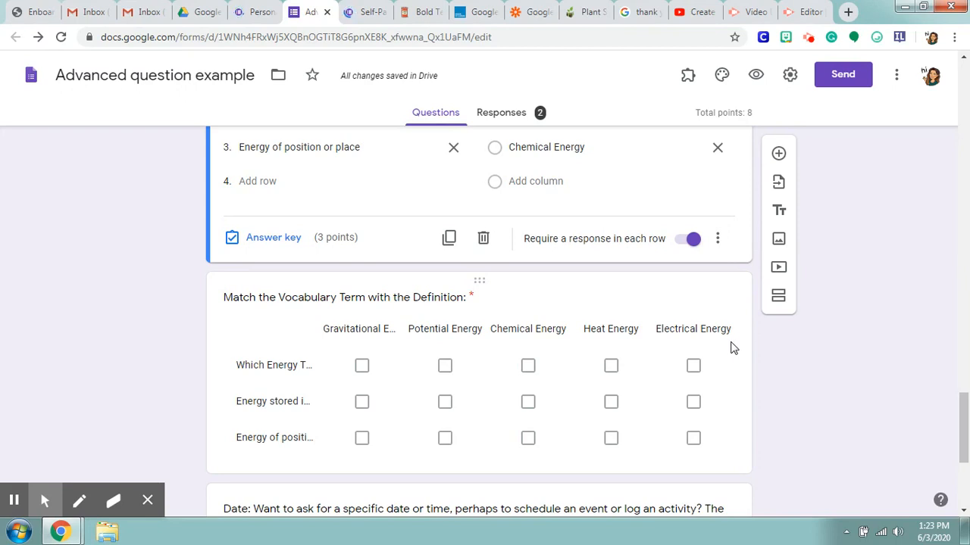
pyautogui.scroll(-1, 732, 348)
pyautogui.click(546, 247)
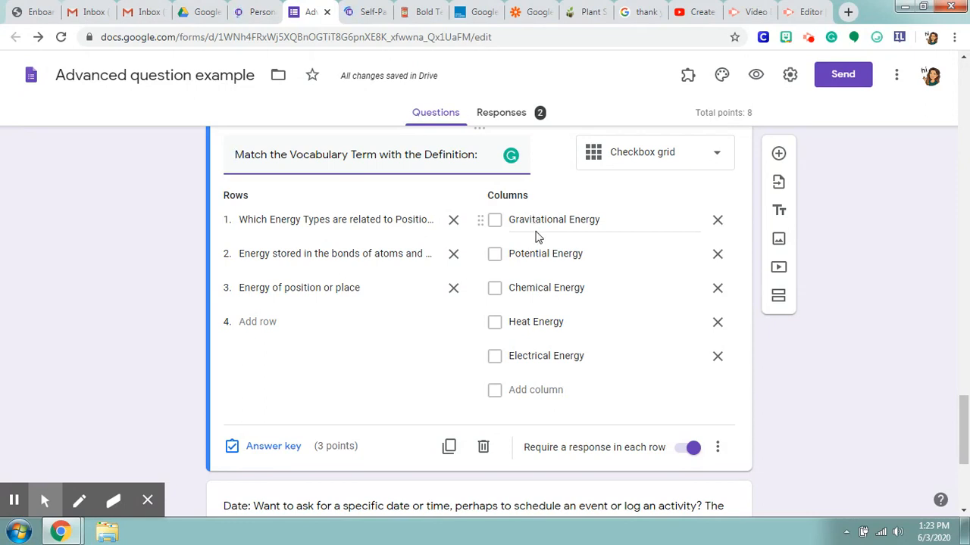
pyautogui.click(345, 223)
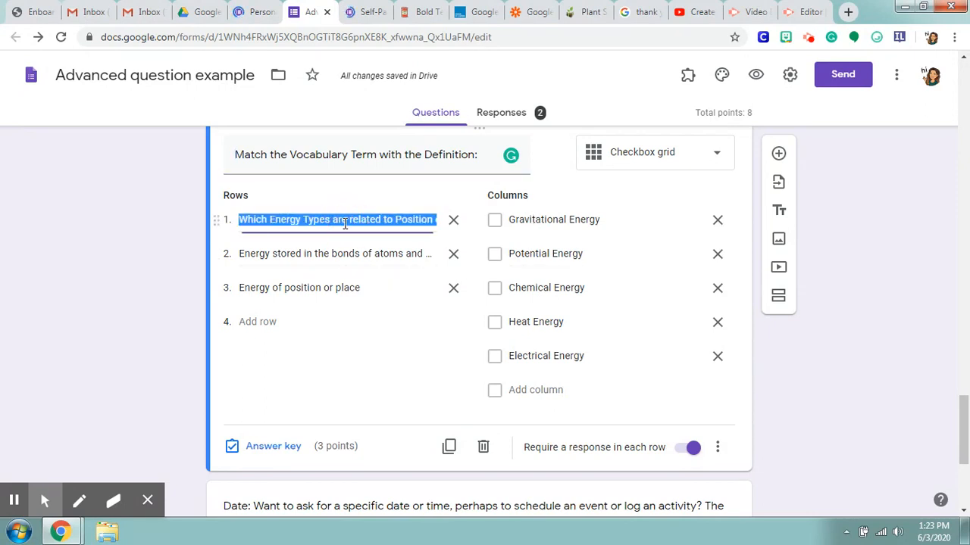
pyautogui.click(357, 222)
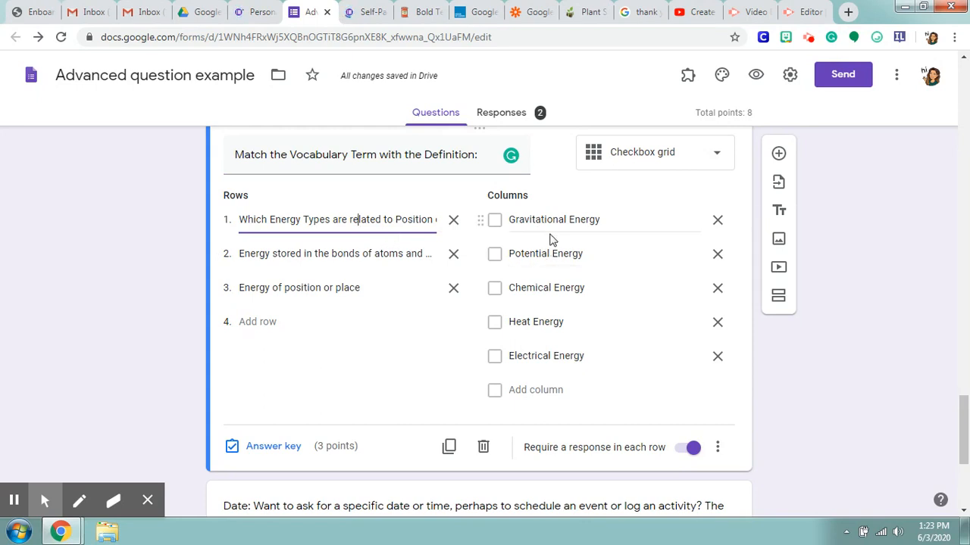
pyautogui.click(263, 451)
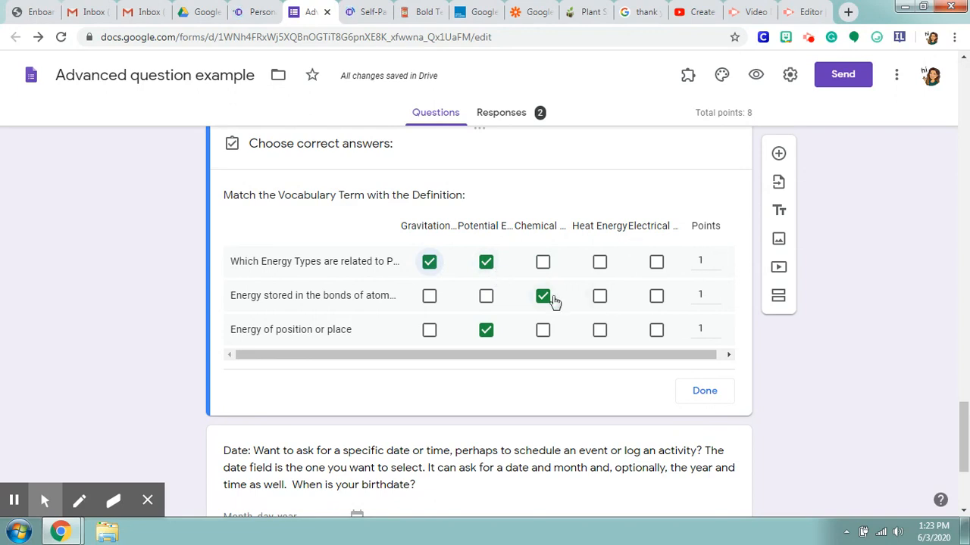
pyautogui.click(715, 258)
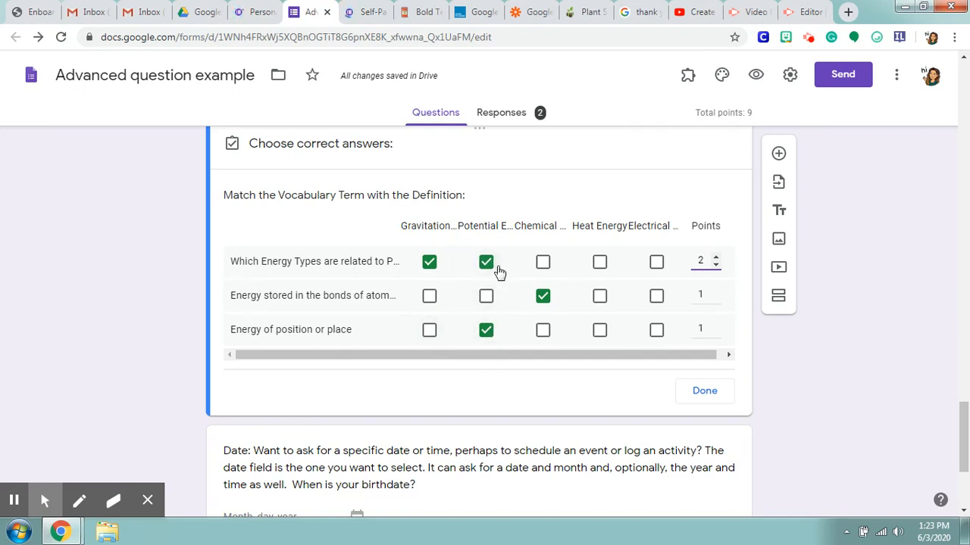
# Step: Finish the Checkbox grid question's answer key and review its column limit and row shuffle options
pyautogui.click(715, 402)
pyautogui.click(716, 448)
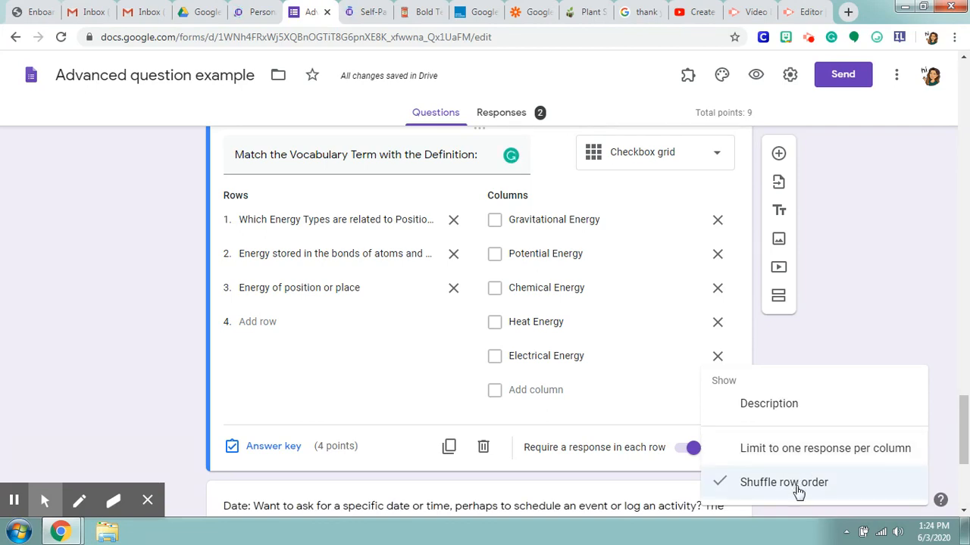
pyautogui.click(630, 425)
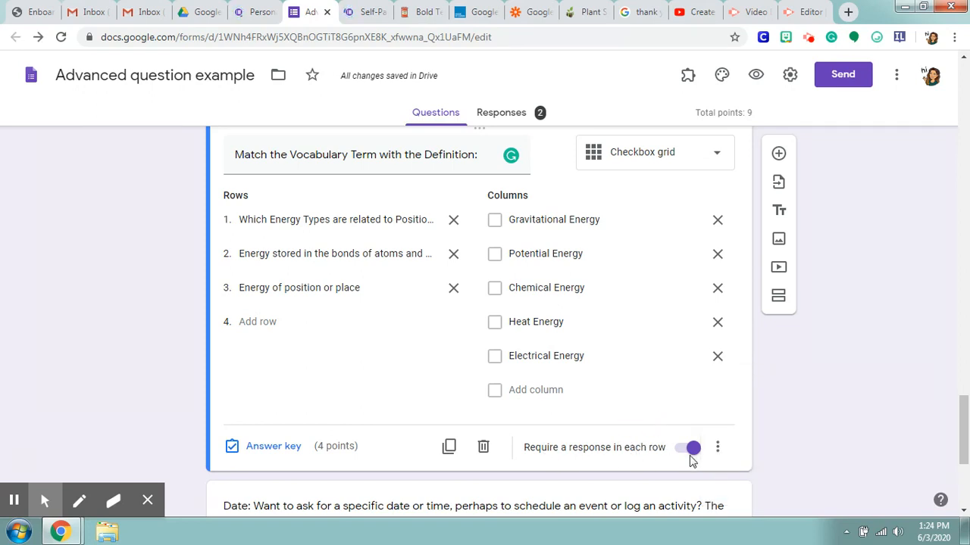
# Step: Open the birthdate Date question, check its question type and full text, and make it required
pyautogui.scroll(-4, 679, 425)
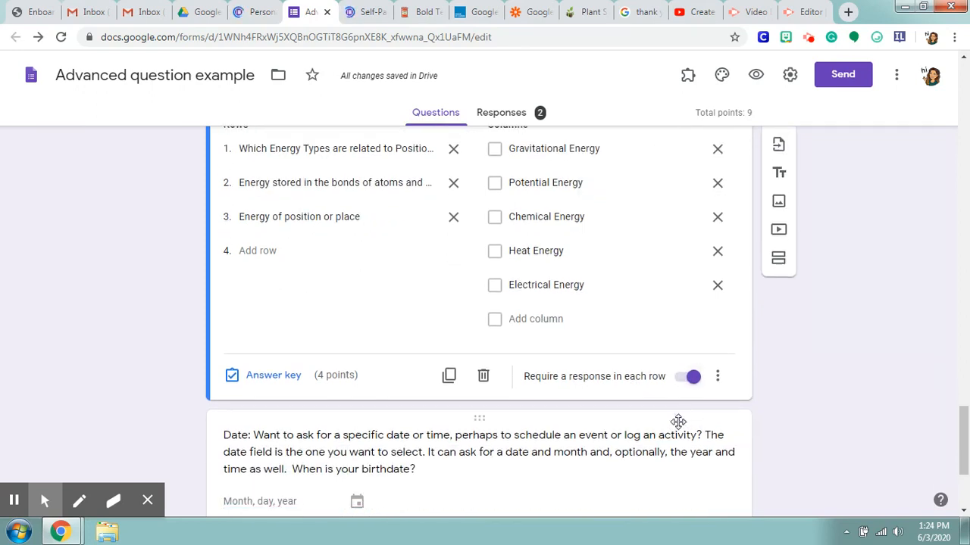
pyautogui.click(580, 316)
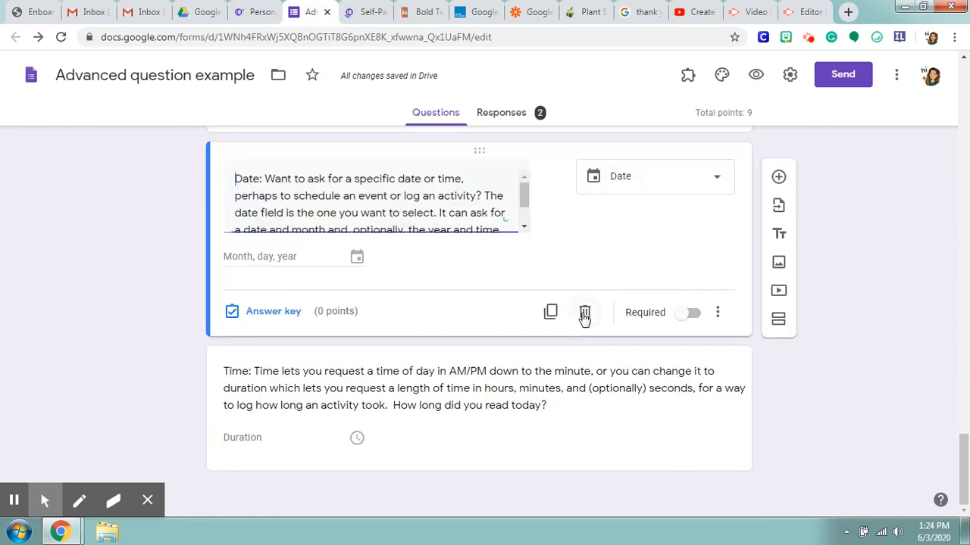
pyautogui.click(711, 190)
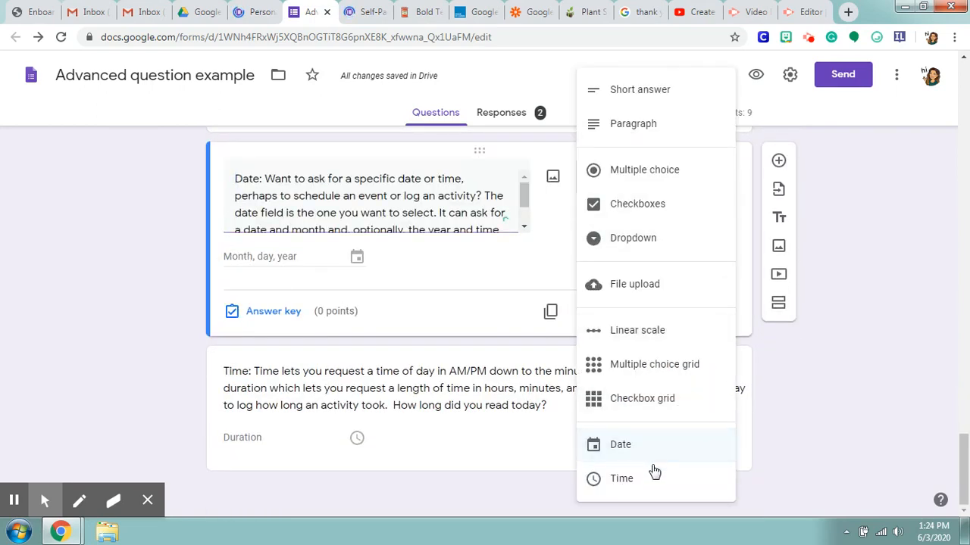
pyautogui.click(558, 255)
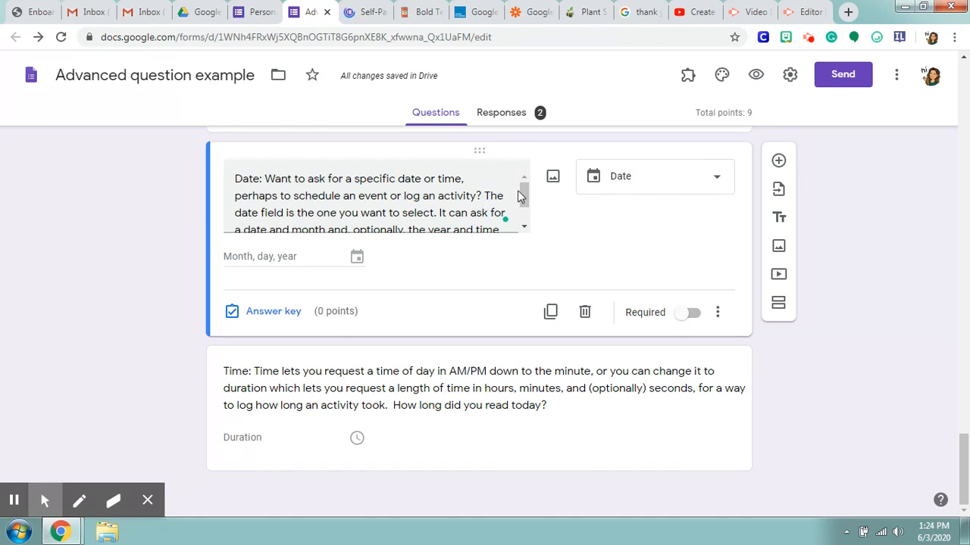
pyautogui.moveTo(523, 194); pyautogui.dragTo(524, 214)
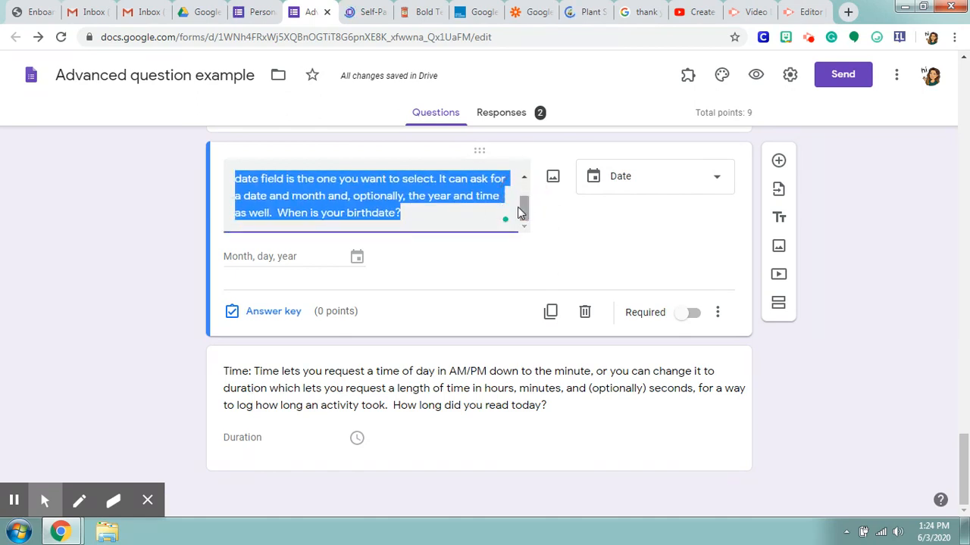
pyautogui.click(472, 217)
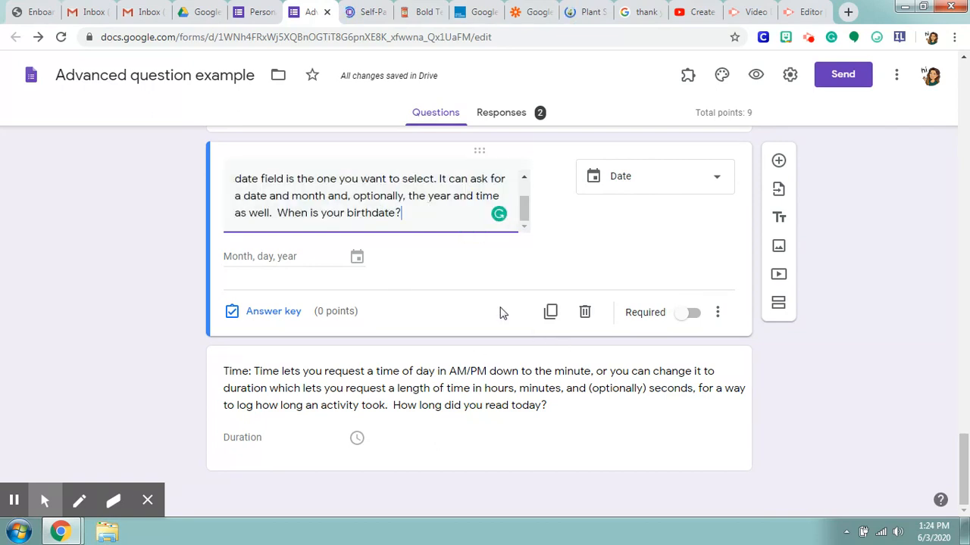
pyautogui.click(694, 315)
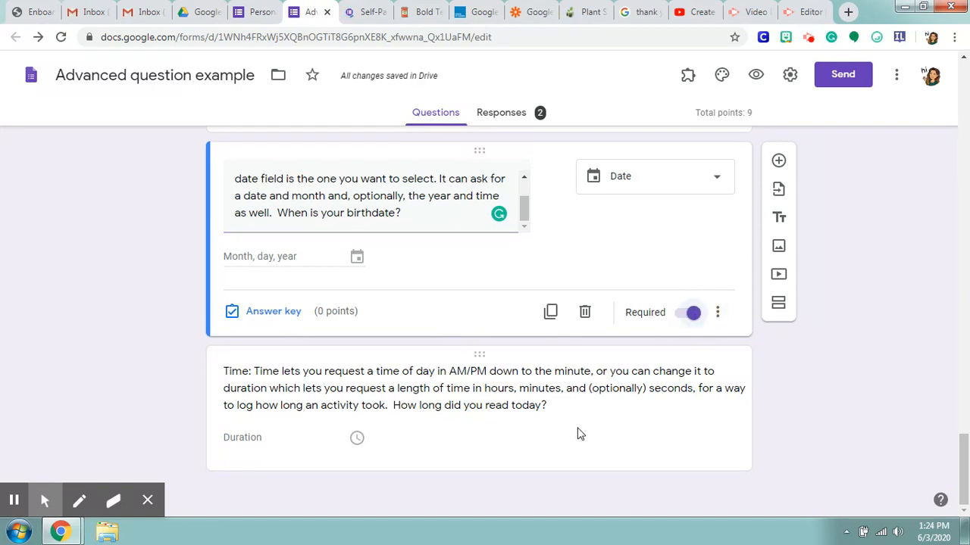
# Step: Try including a time in the birthdate Date question and turn that option back off
pyautogui.click(718, 313)
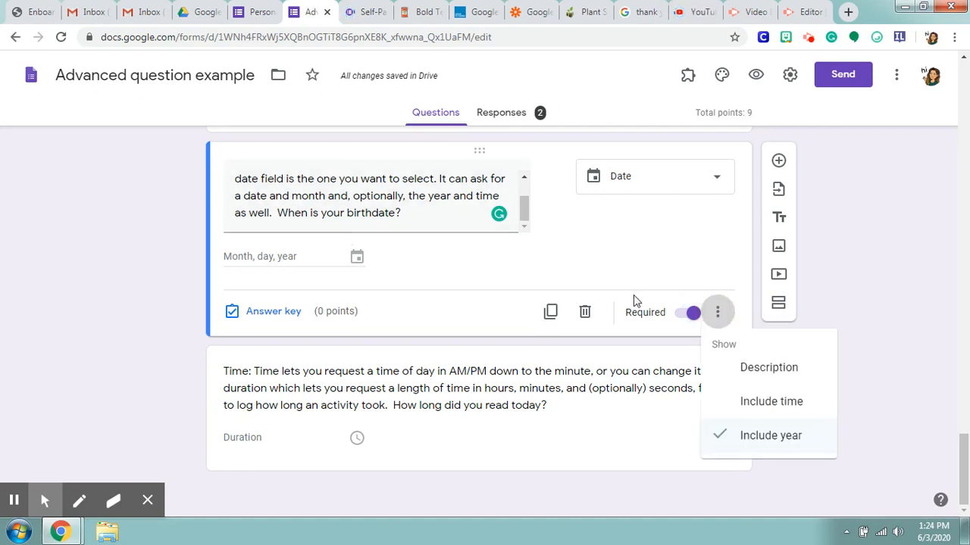
pyautogui.click(770, 412)
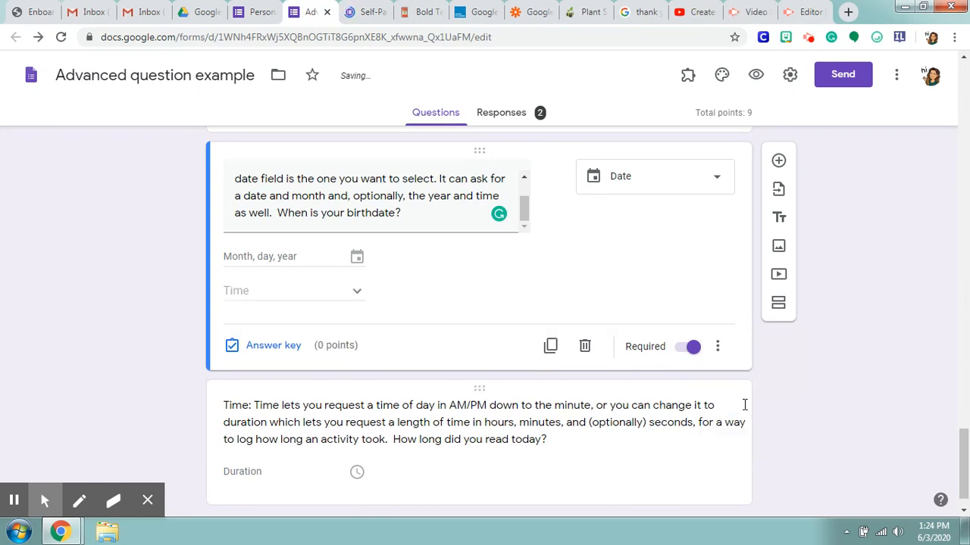
pyautogui.click(719, 349)
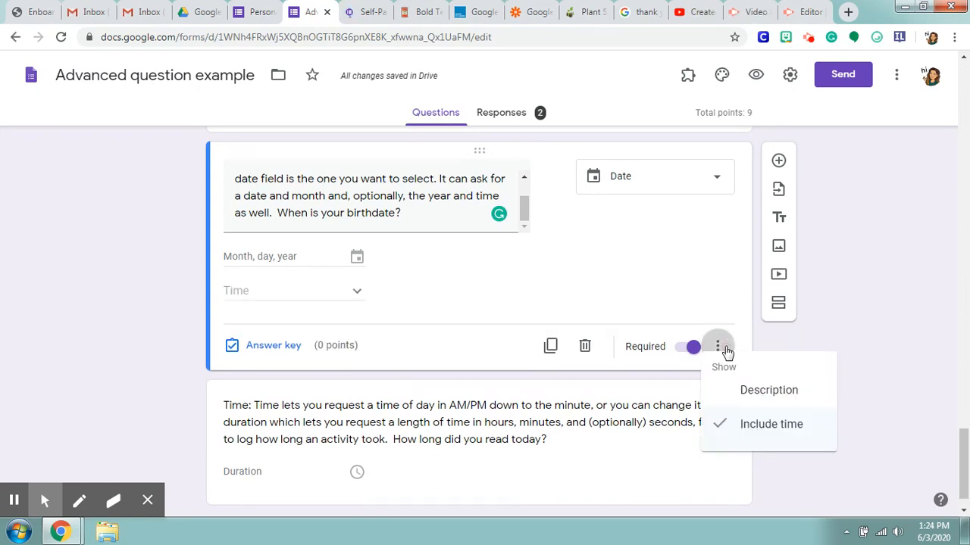
pyautogui.click(733, 439)
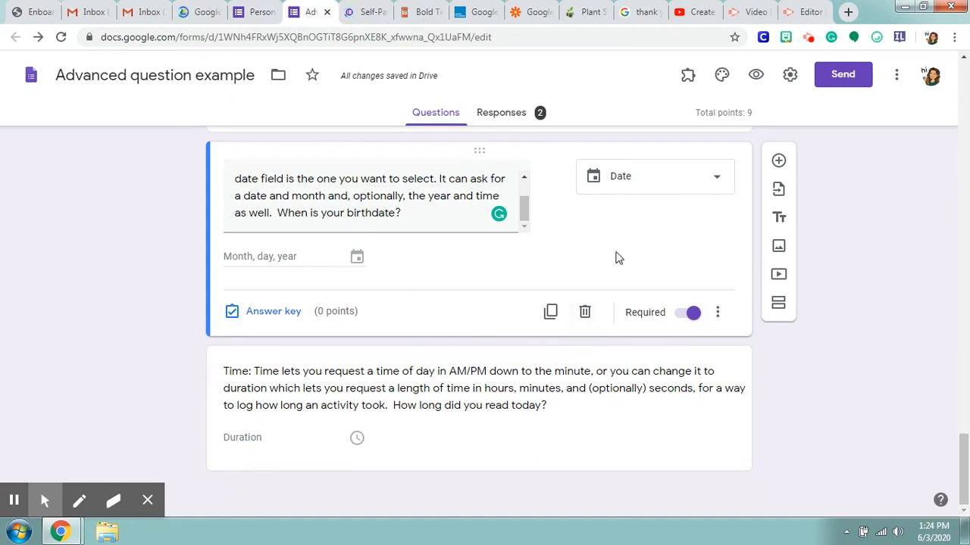
# Step: Open the last question, about how long someone read today, and choose Time as its question type
pyautogui.click(621, 433)
pyautogui.click(703, 322)
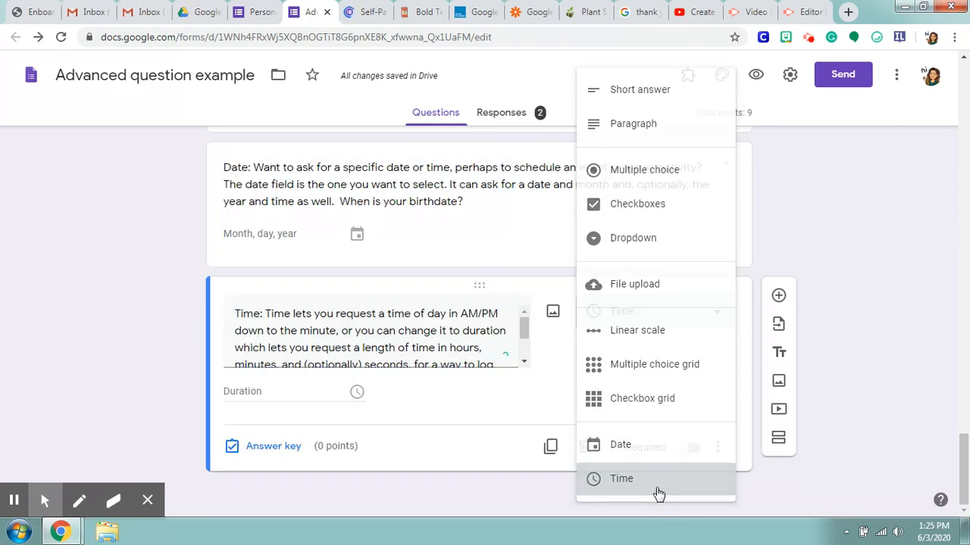
pyautogui.click(658, 494)
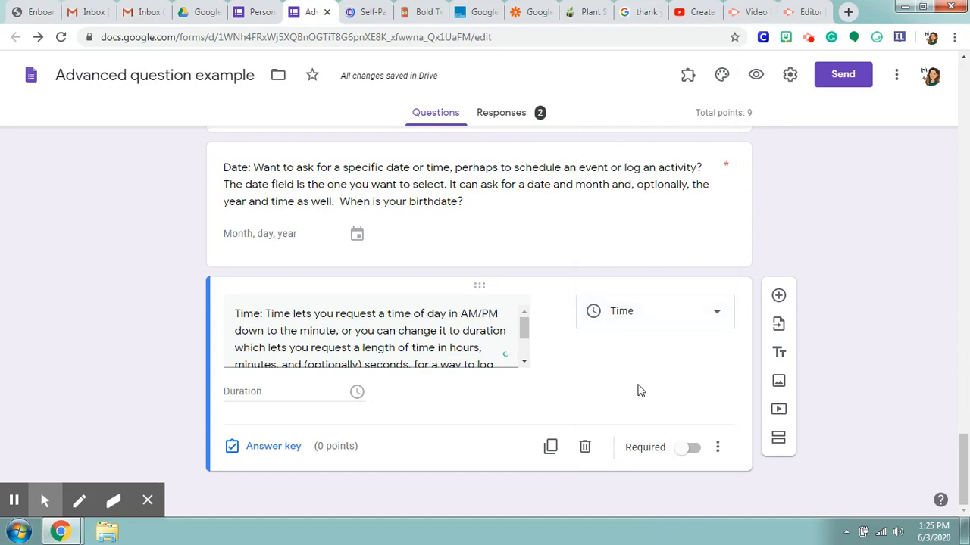
# Step: Try the Time answer type on the reading-time question and switch it back to Duration
pyautogui.click(718, 447)
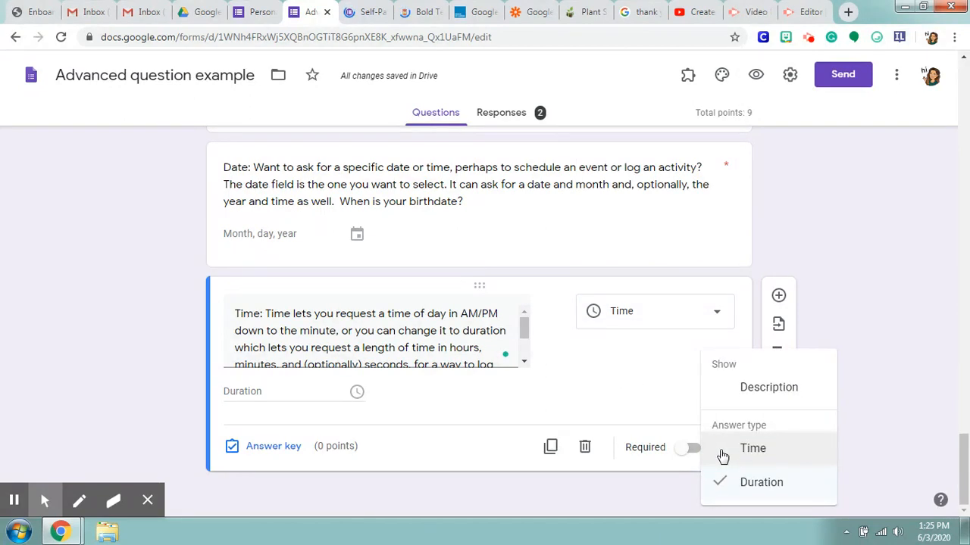
pyautogui.click(723, 450)
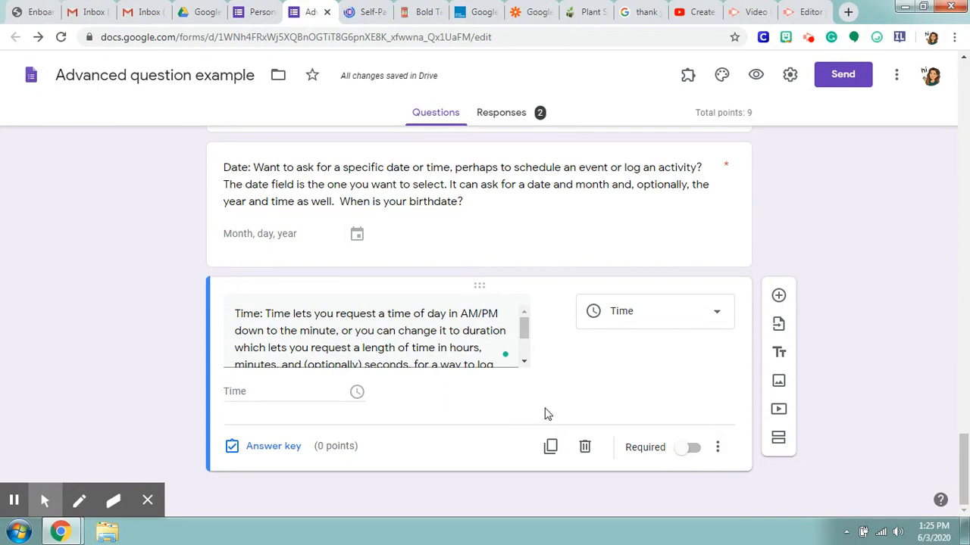
pyautogui.click(718, 448)
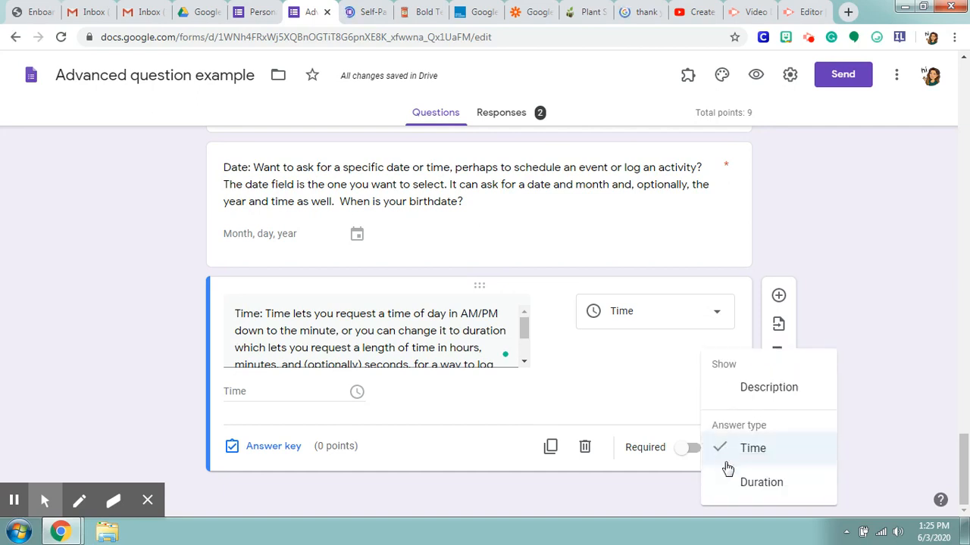
pyautogui.click(727, 481)
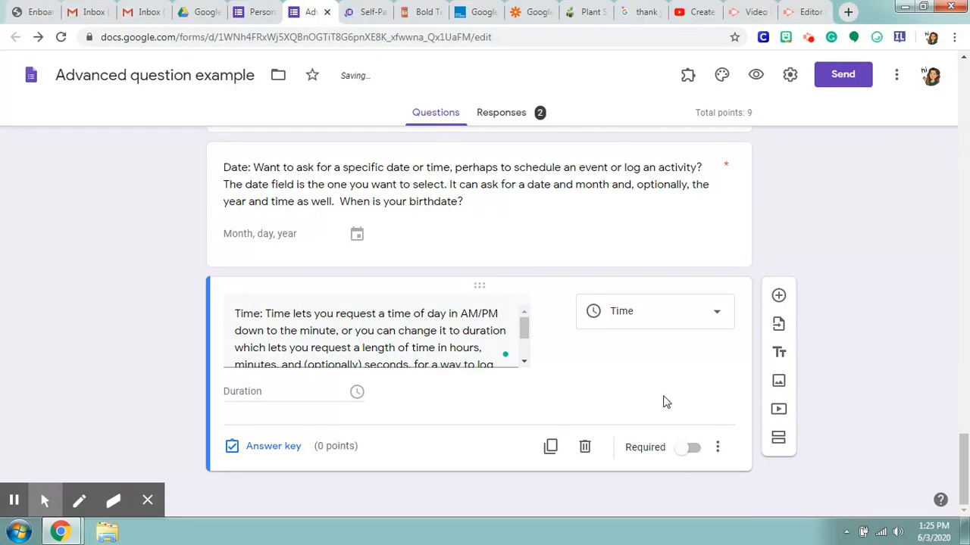
# Step: Check the end of the reading-time question's text and make the question required
pyautogui.moveTo(526, 330); pyautogui.dragTo(521, 357)
pyautogui.click(457, 383)
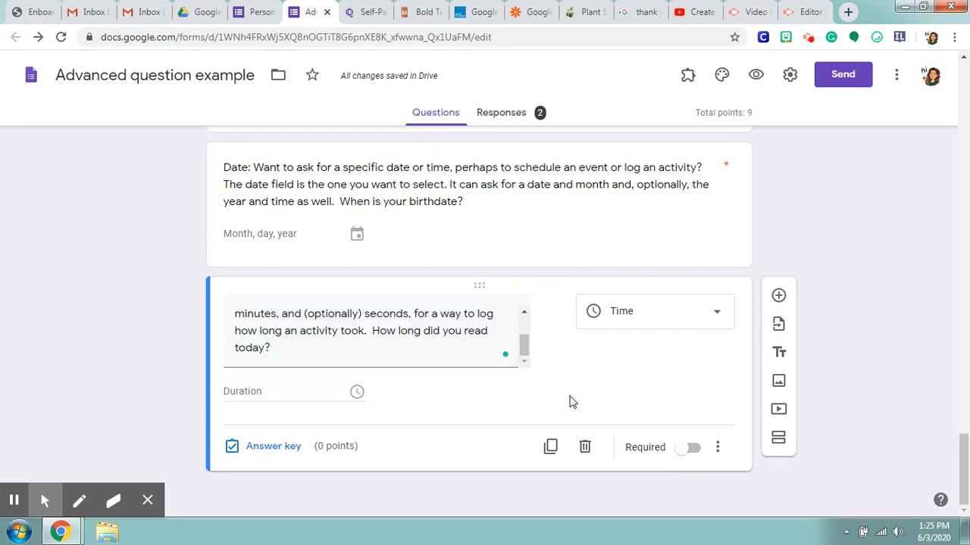
pyautogui.click(684, 448)
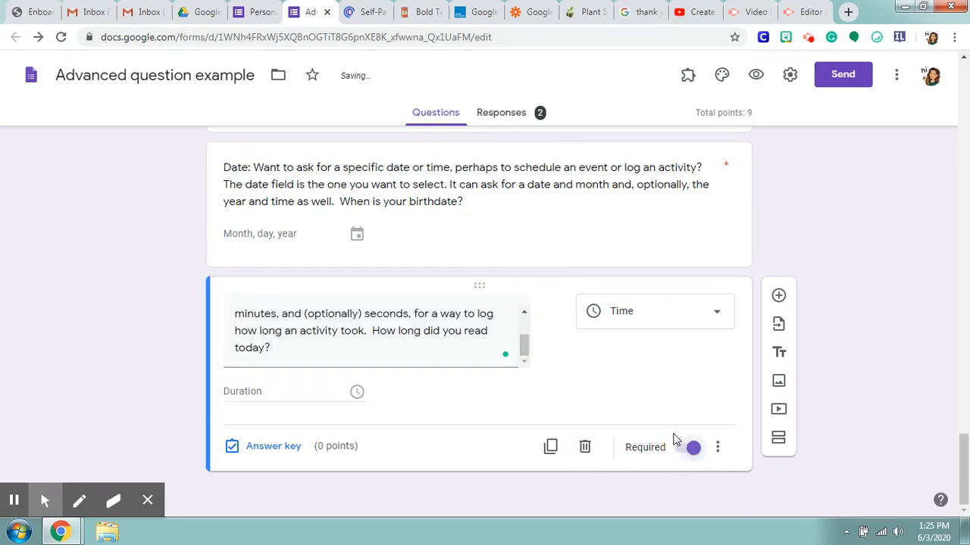
# Step: Preview the form and enter "text" as the response to the Short Answer question
pyautogui.scroll(15, 674, 424)
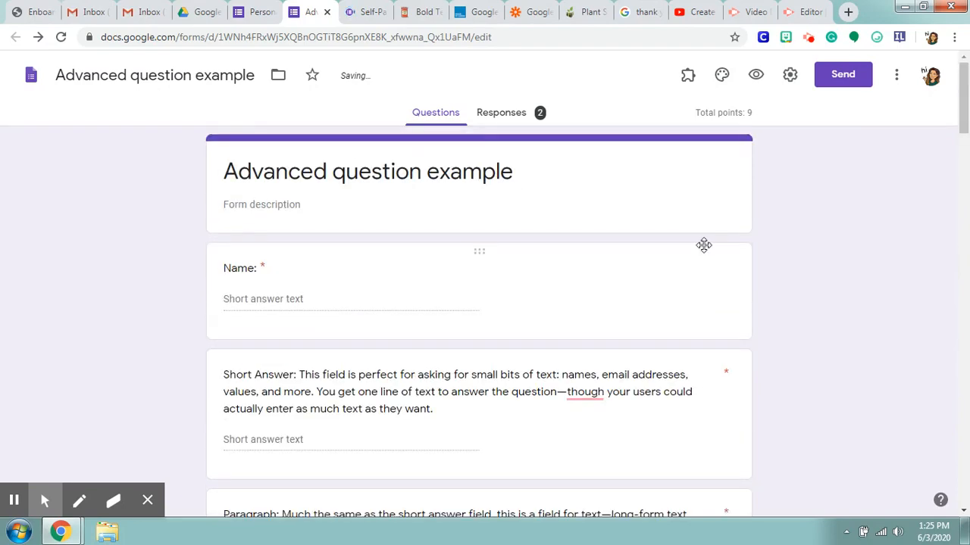
pyautogui.click(756, 77)
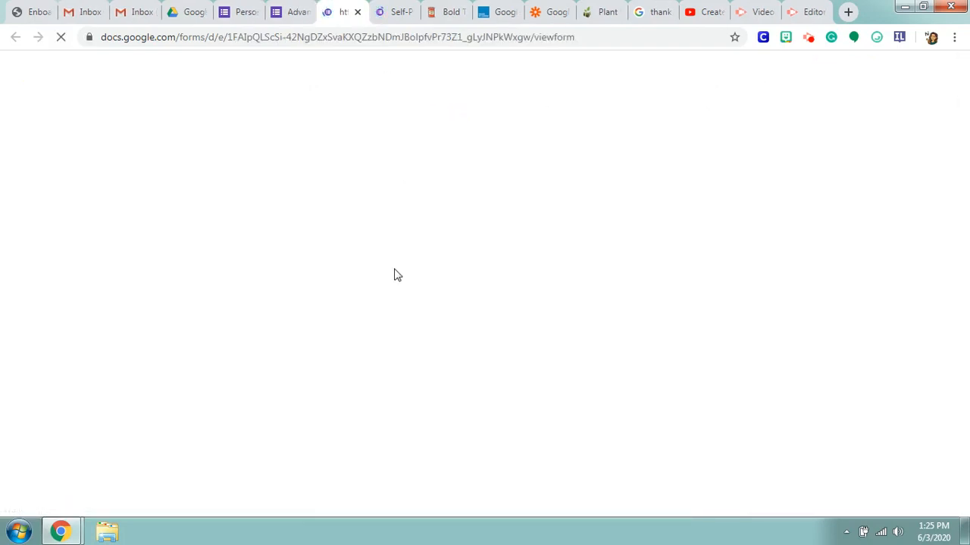
pyautogui.write('text')
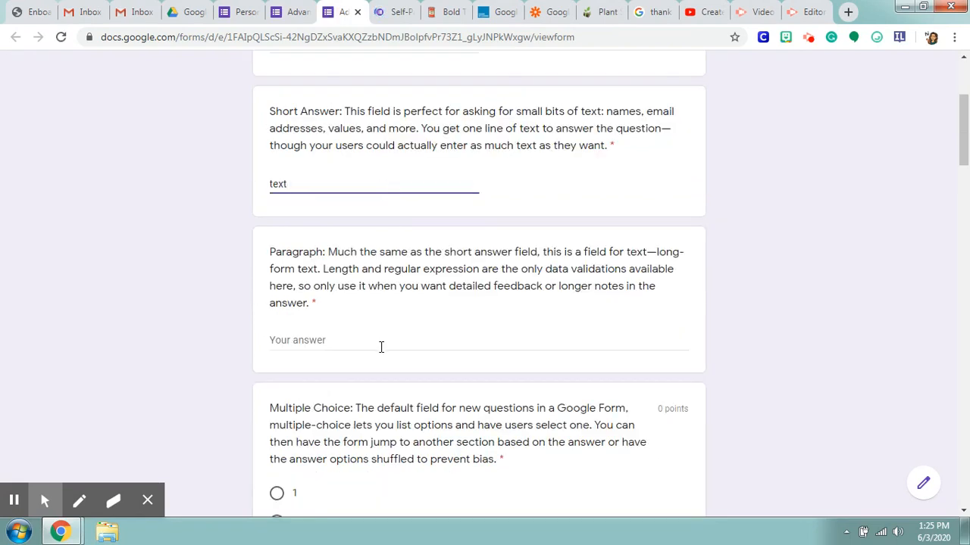
# Step: Answer the Paragraph question with "cat dog" and choose option 3 in the Multiple Choice question
pyautogui.click(380, 344)
pyautogui.write('cat d')
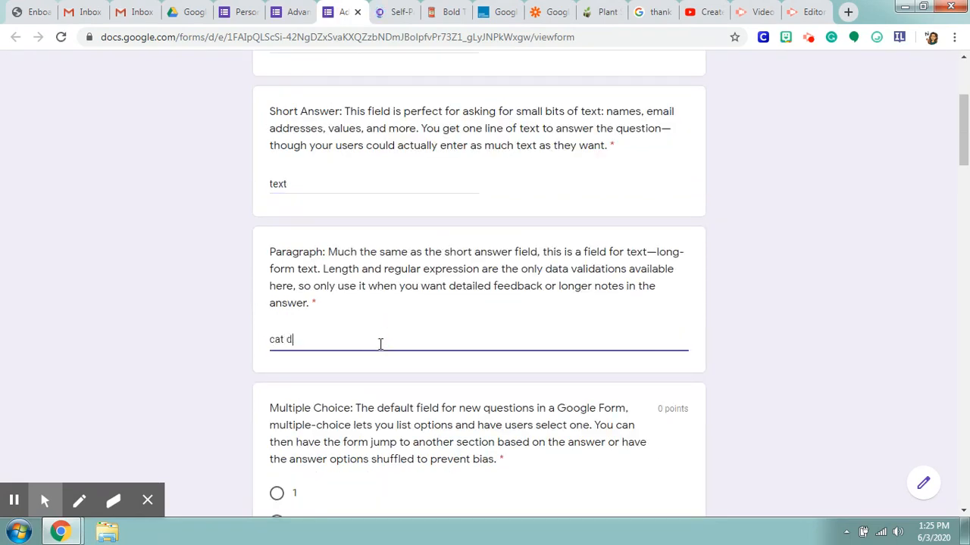
pyautogui.write('og')
pyautogui.scroll(-4, 382, 341)
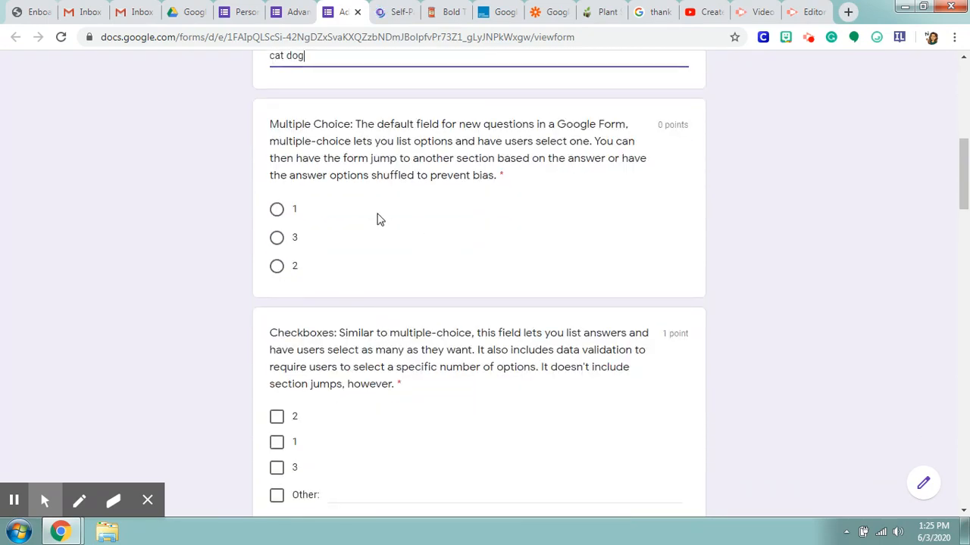
pyautogui.click(277, 239)
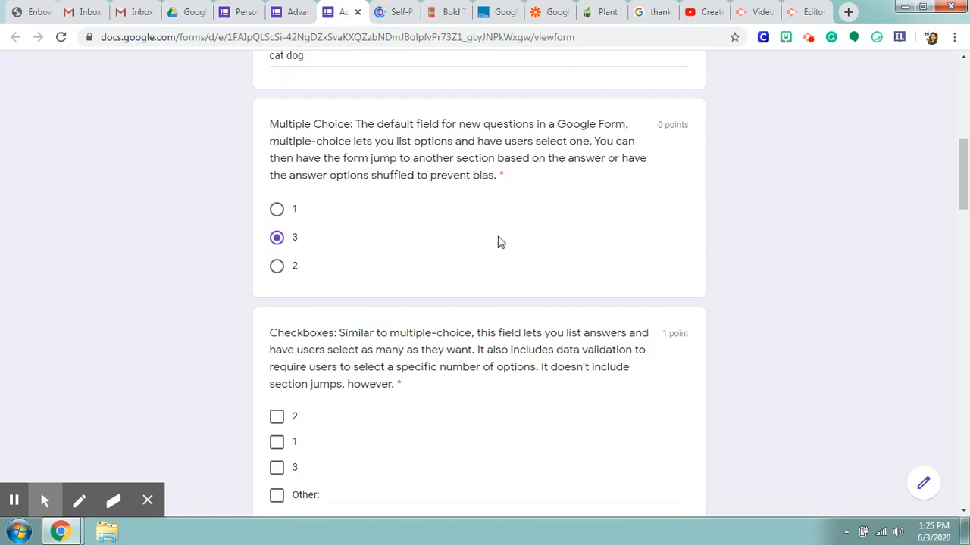
# Step: Select options 2 and 3 in the Checkboxes question of the form preview
pyautogui.scroll(-1, 501, 241)
pyautogui.scroll(-2, 497, 242)
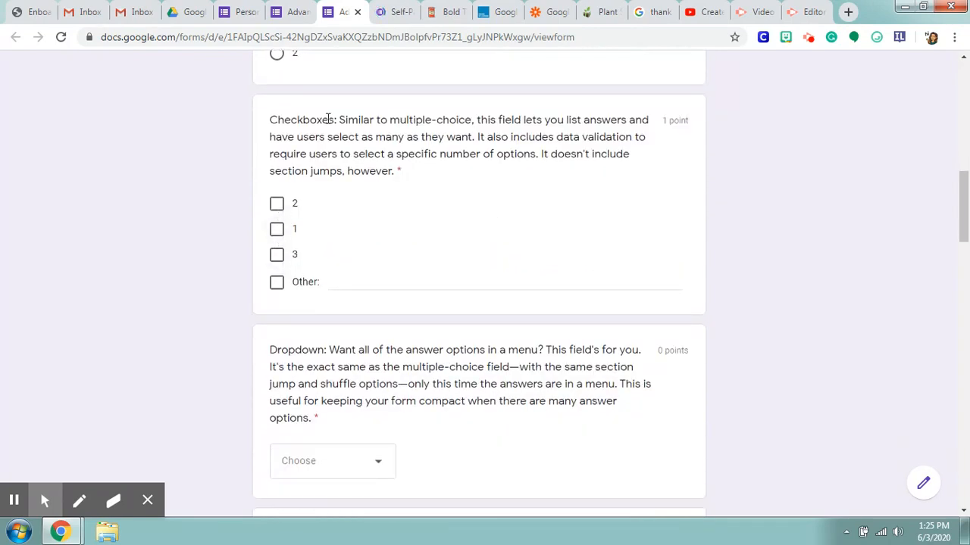
pyautogui.click(277, 205)
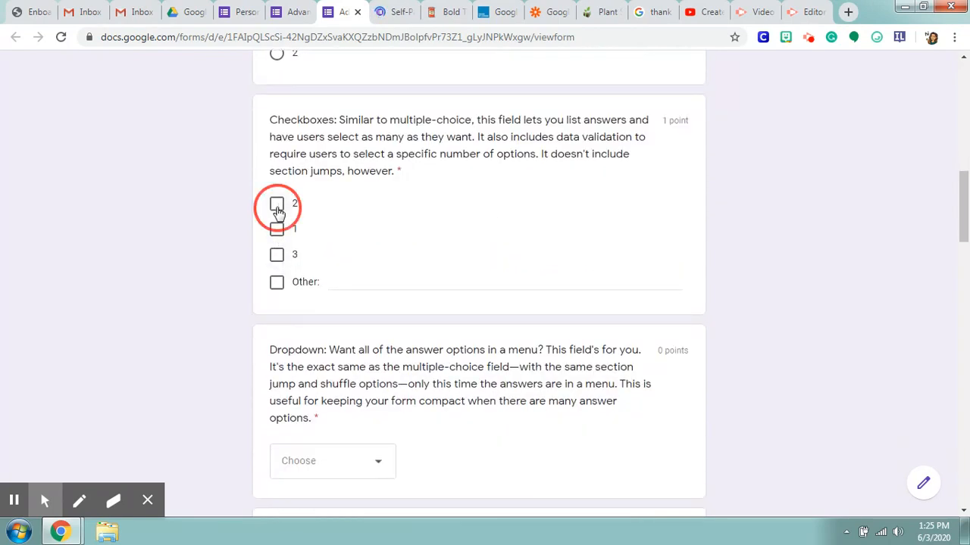
pyautogui.click(278, 257)
pyautogui.click(278, 257)
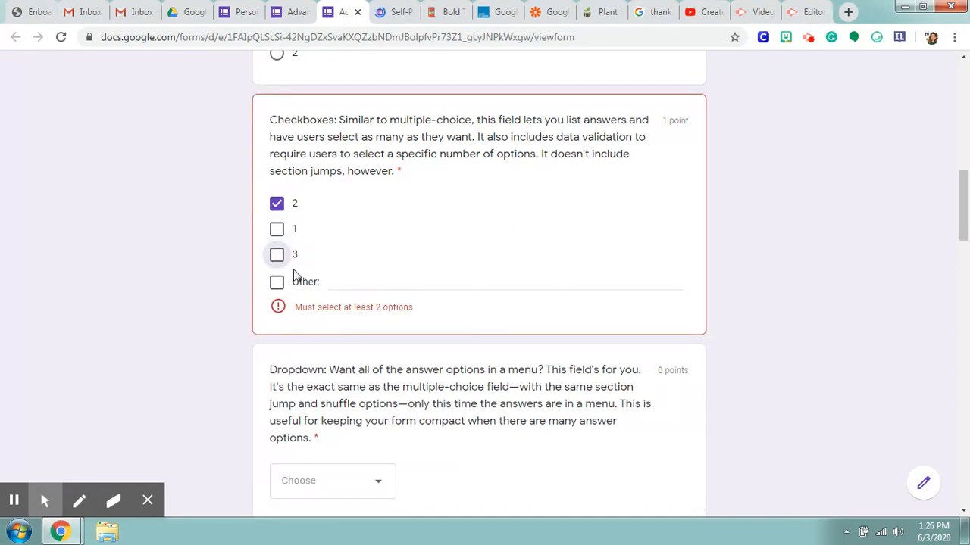
pyautogui.click(278, 257)
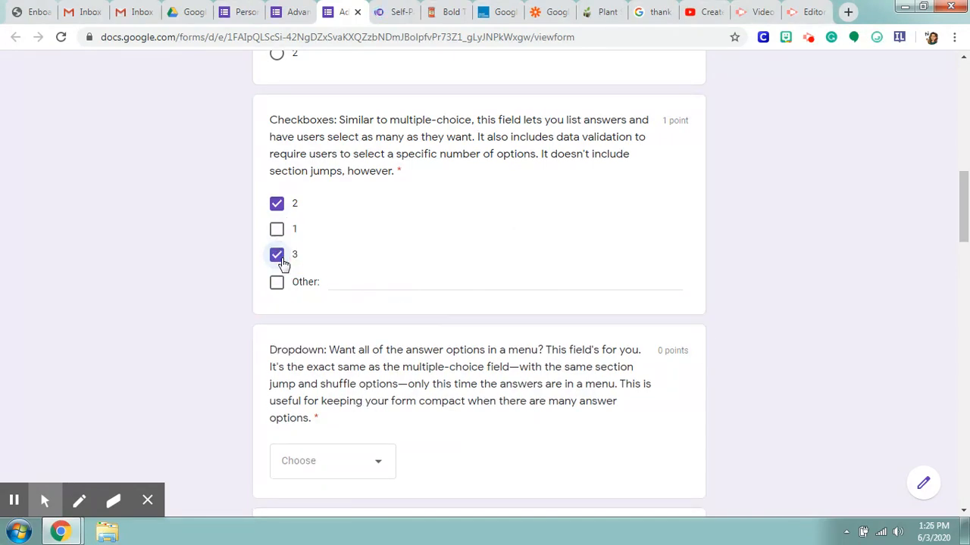
# Step: Try selecting and clearing the Other option and option 1 in the Checkboxes question
pyautogui.click(278, 285)
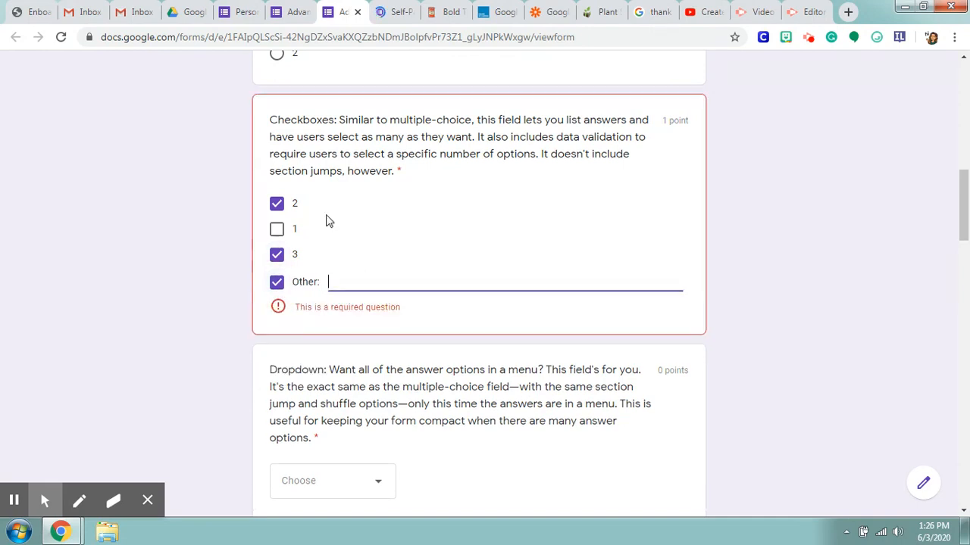
pyautogui.click(276, 282)
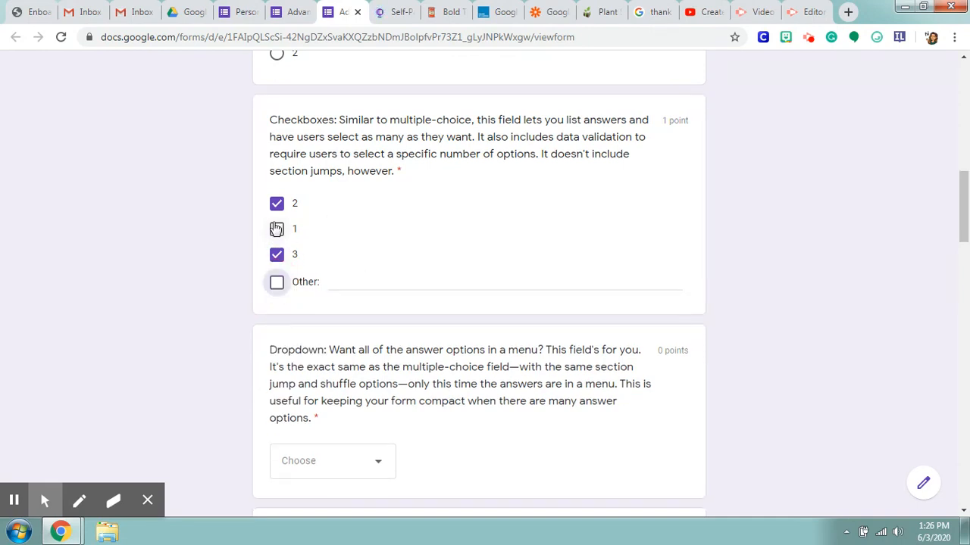
pyautogui.click(276, 229)
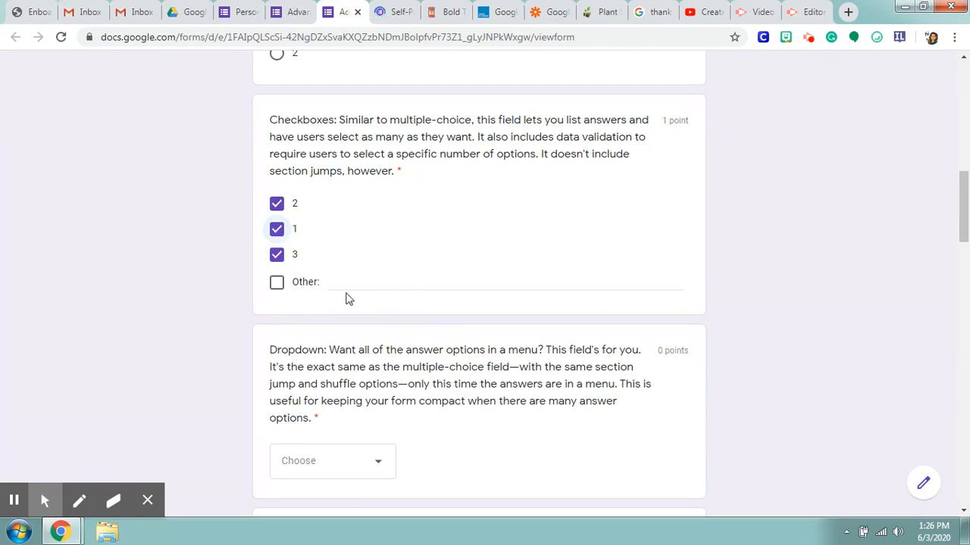
pyautogui.click(277, 229)
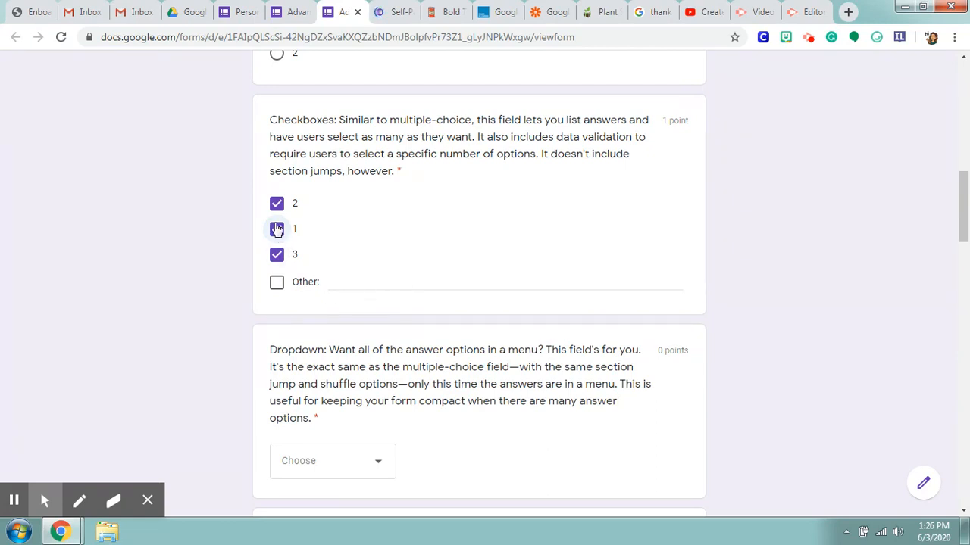
# Step: Select Other in the Checkboxes question and enter "text" as its answer
pyautogui.click(277, 281)
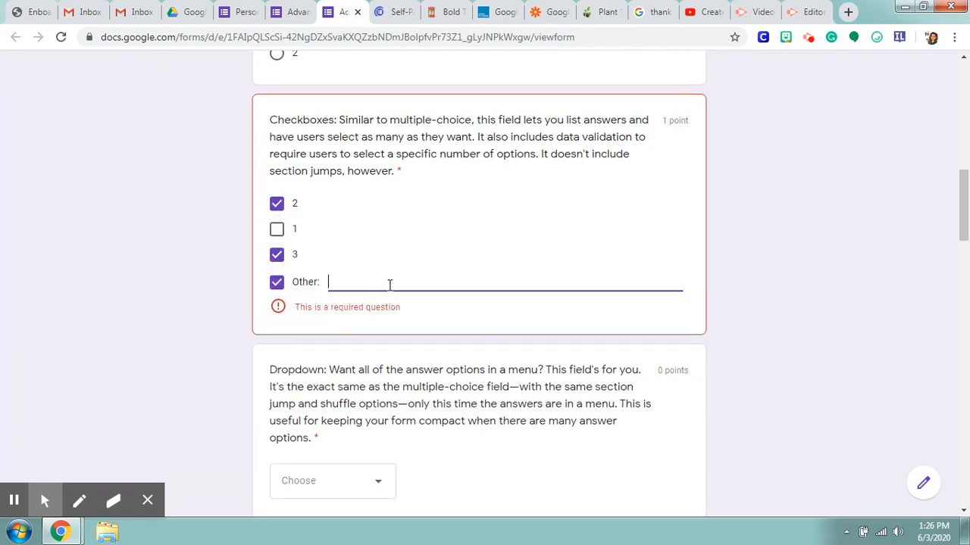
pyautogui.write('text')
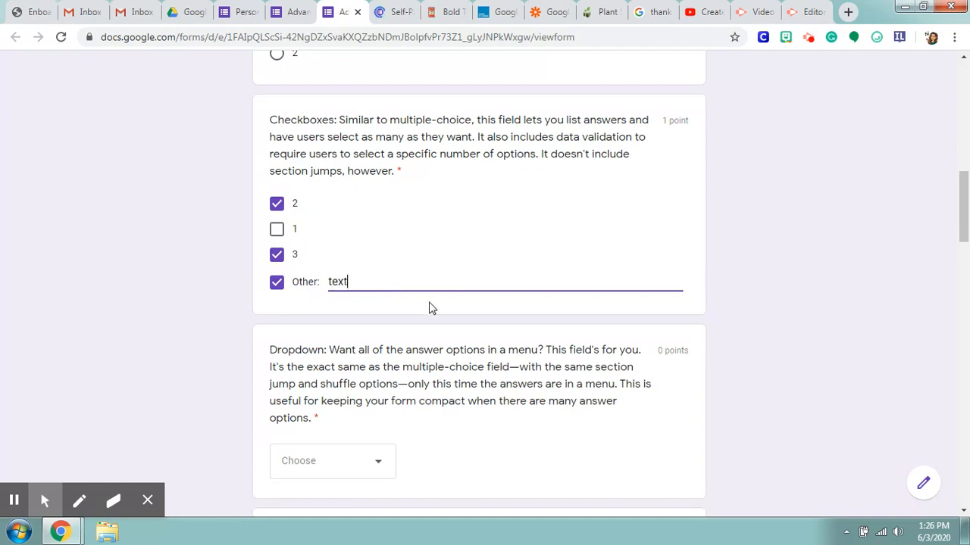
pyautogui.scroll(-3, 428, 308)
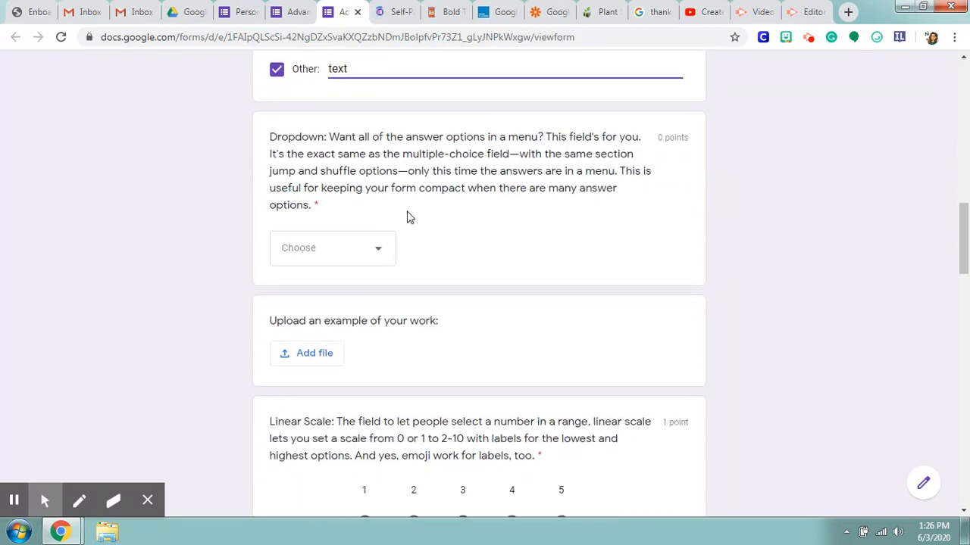
pyautogui.scroll(2, 406, 218)
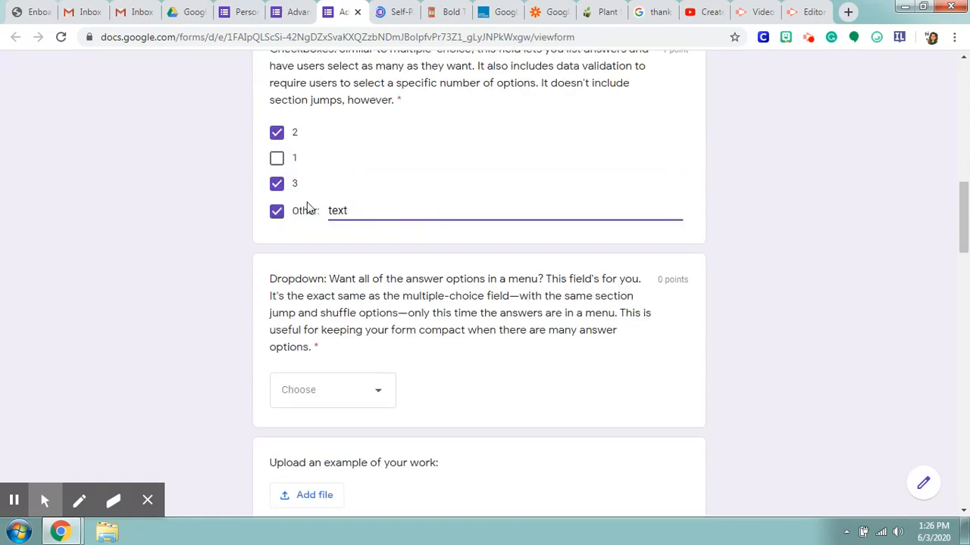
pyautogui.scroll(2, 318, 243)
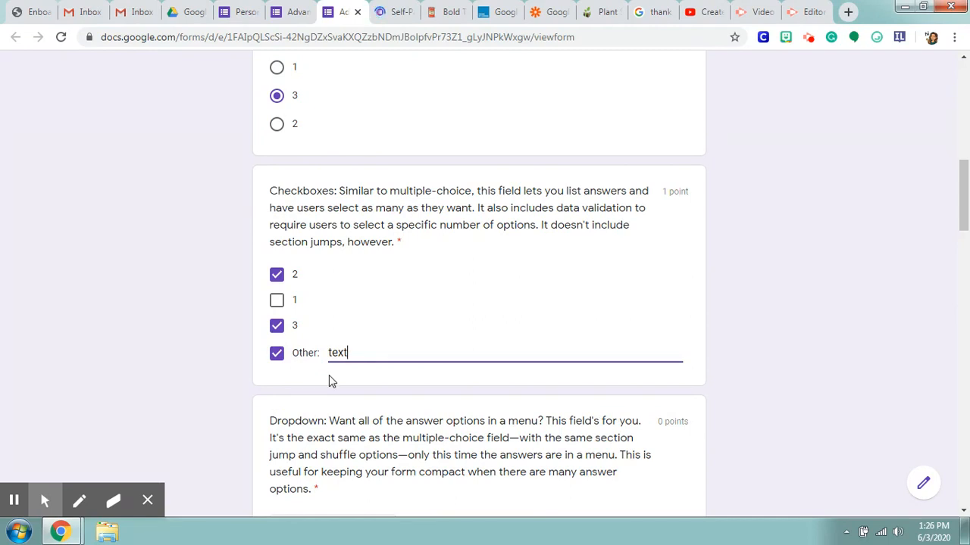
# Step: Choose option 5 in the Dropdown question and rate 5 on the Linear Scale question
pyautogui.scroll(-3, 379, 360)
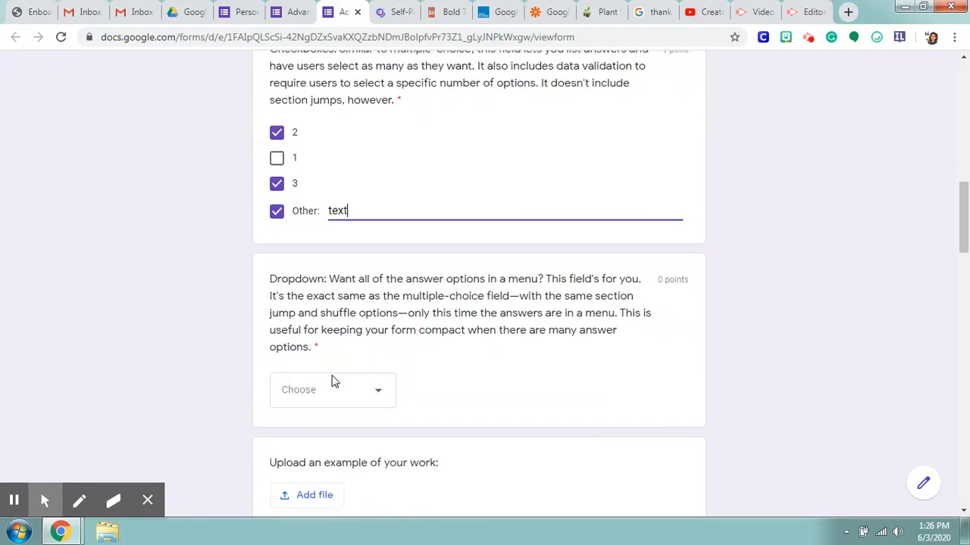
pyautogui.click(383, 327)
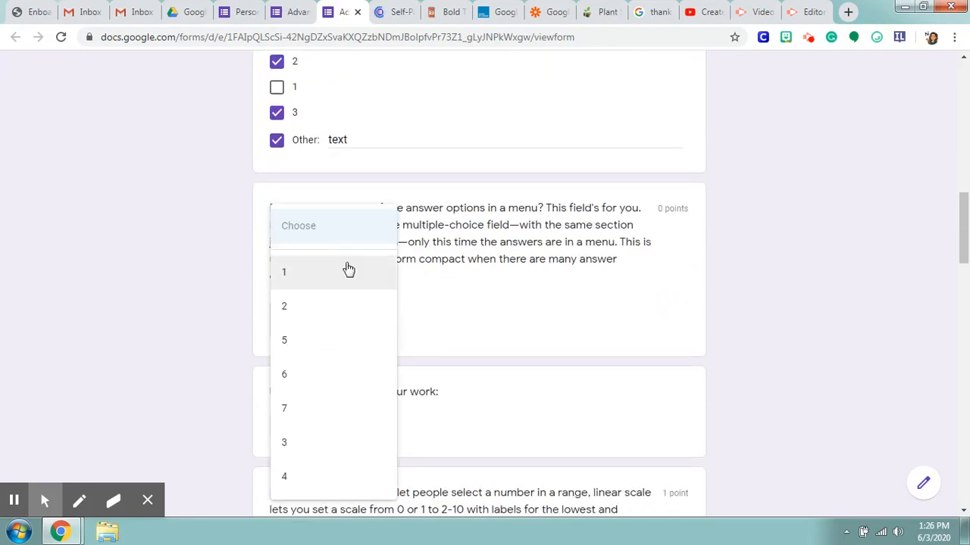
pyautogui.click(322, 337)
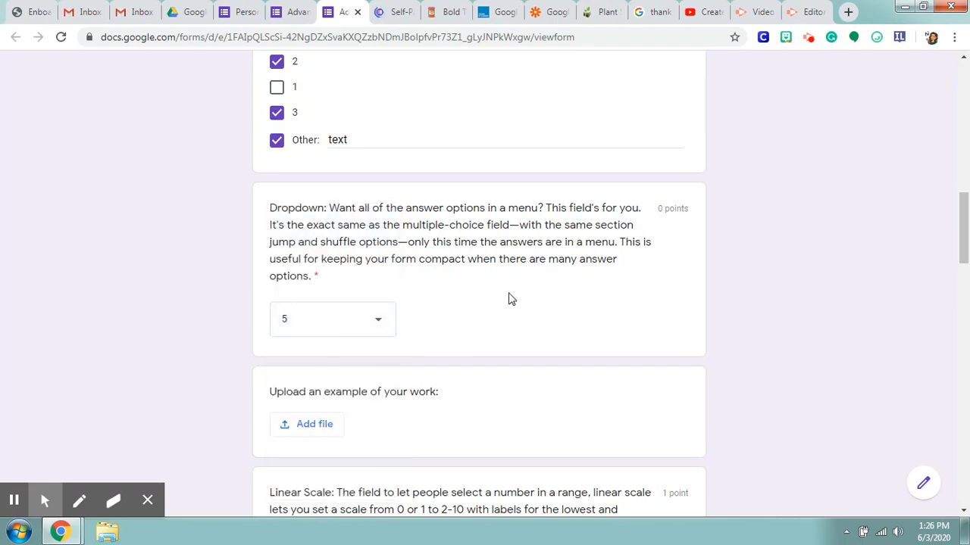
pyautogui.scroll(-3, 507, 299)
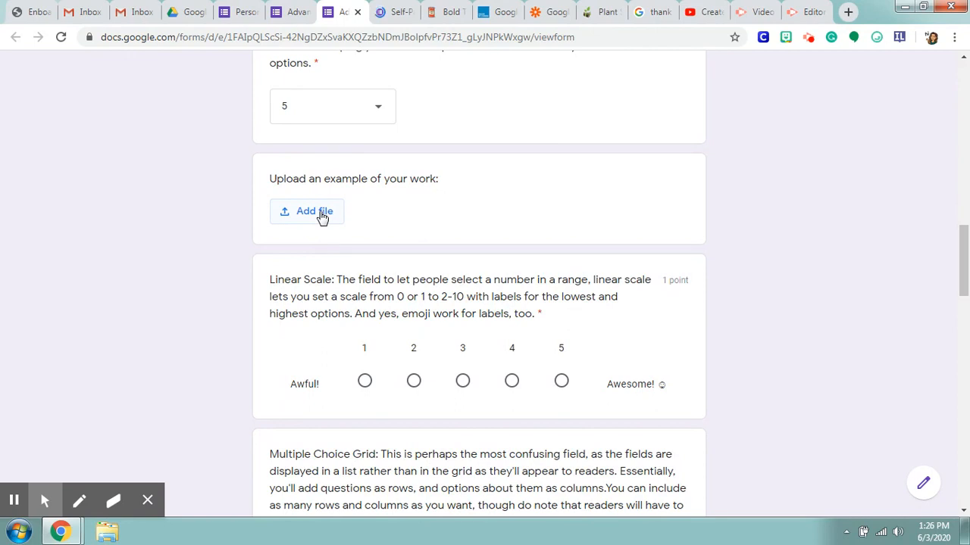
pyautogui.scroll(-1, 410, 218)
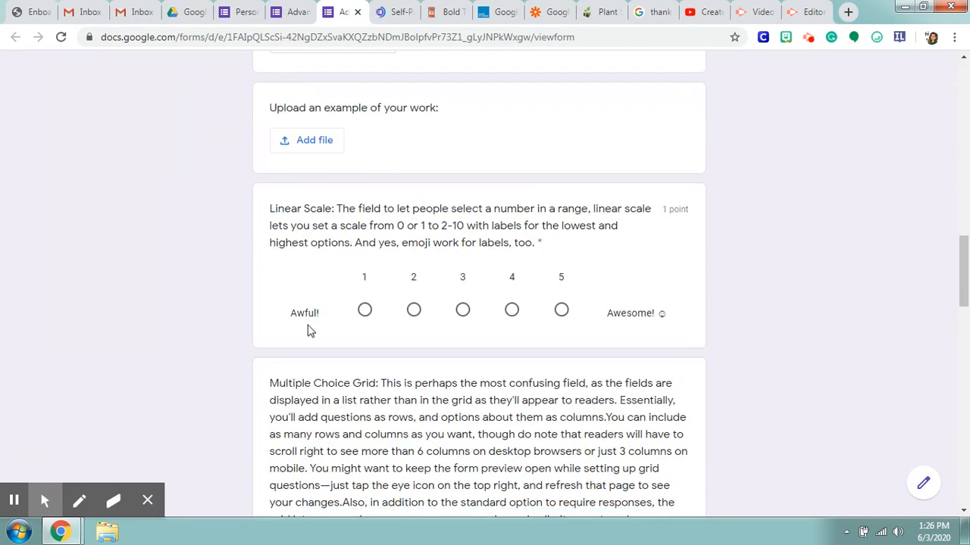
pyautogui.click(561, 309)
# Step: Rate Green Eggs and Ham as Awesome, Oh the Places You'll Go as Okay, and Cat in the Hat as Terrible
pyautogui.scroll(-2, 561, 314)
pyautogui.scroll(-3, 559, 310)
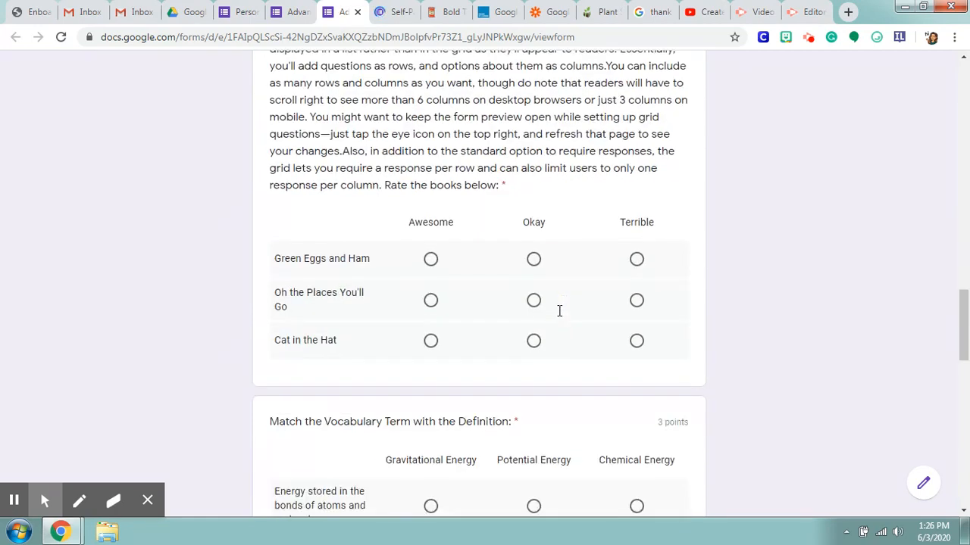
pyautogui.click(431, 257)
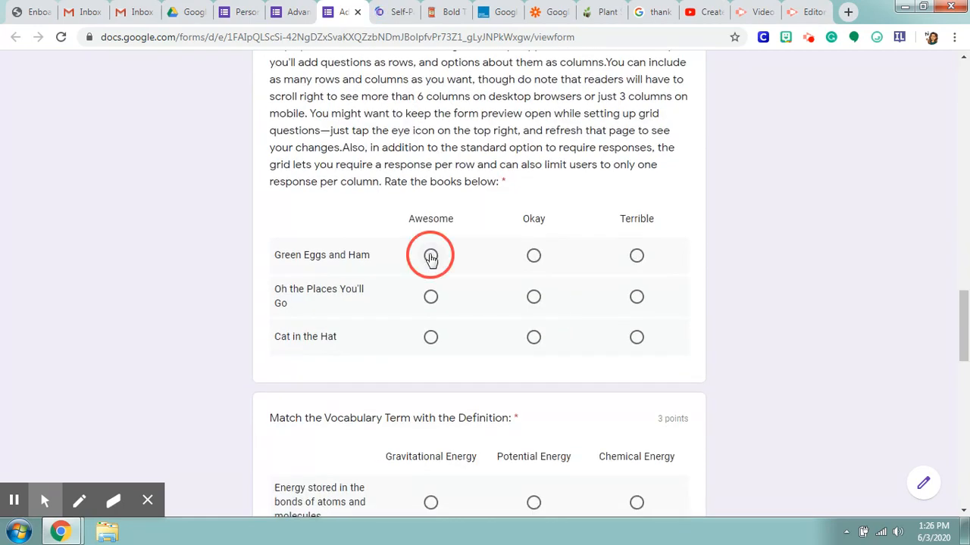
pyautogui.click(534, 298)
pyautogui.click(636, 339)
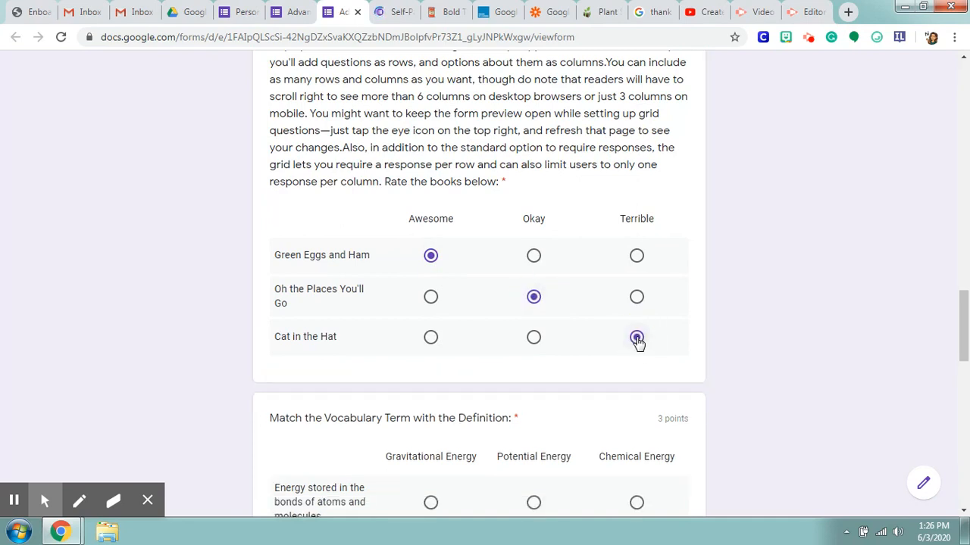
# Step: Test the book grid's one-response-per-column limit by rating two books Okay, and restore Cat in the Hat to Terrible
pyautogui.click(534, 299)
pyautogui.click(535, 338)
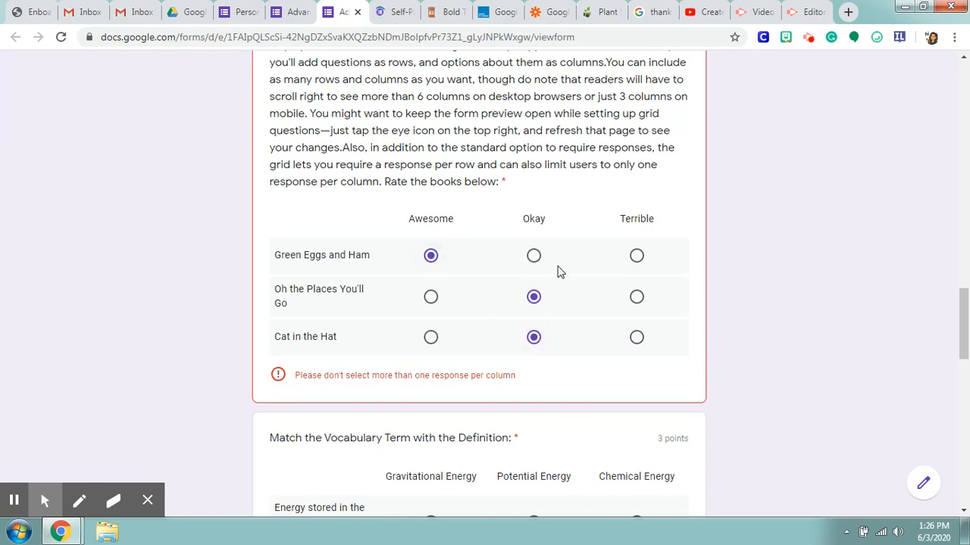
pyautogui.click(637, 298)
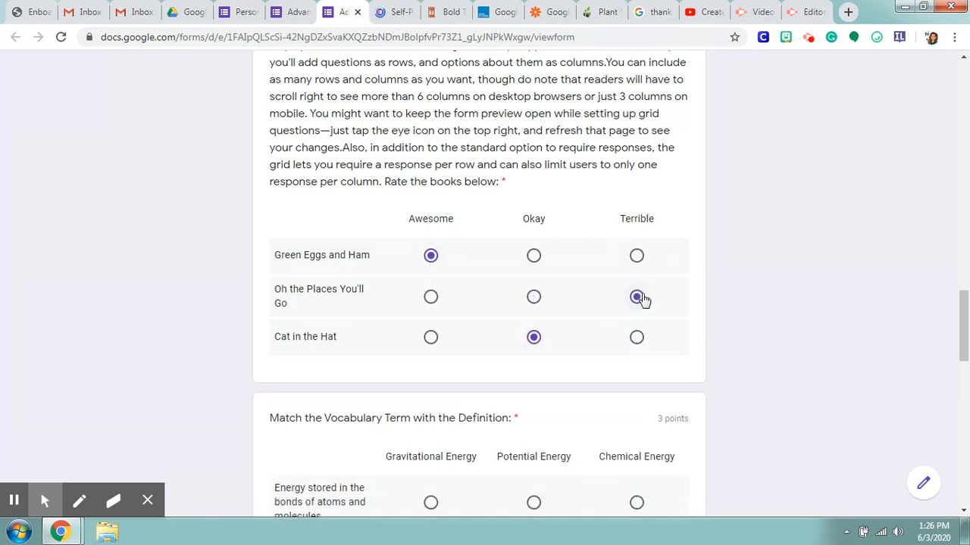
pyautogui.click(534, 298)
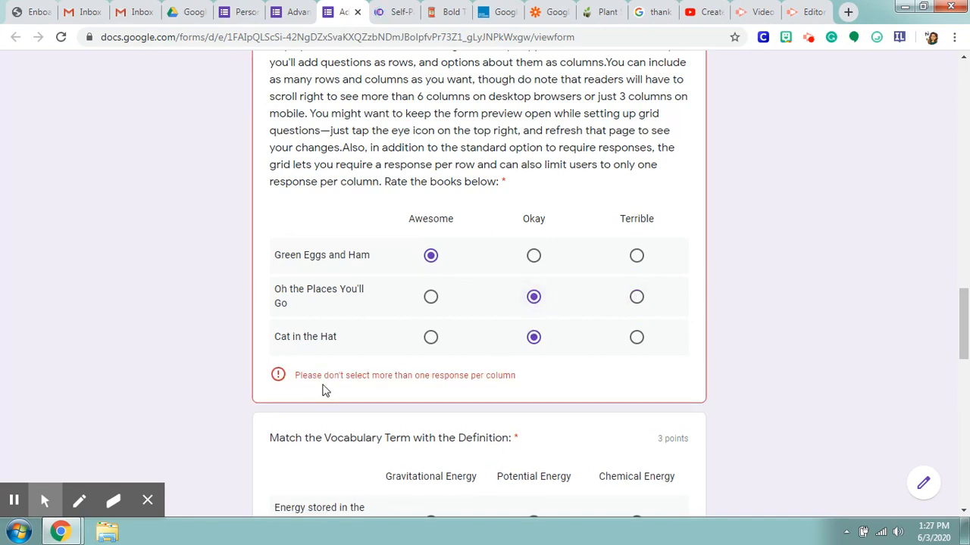
pyautogui.click(637, 337)
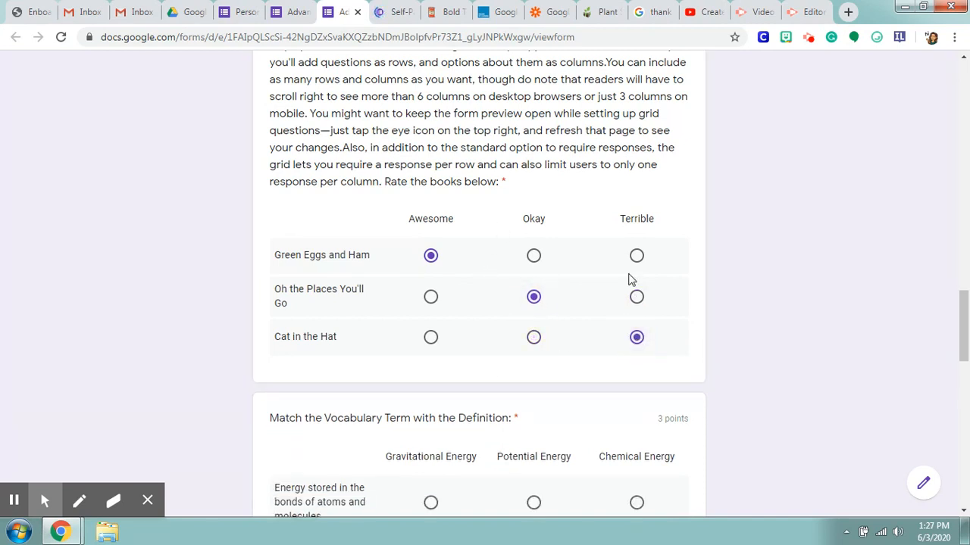
pyautogui.click(534, 339)
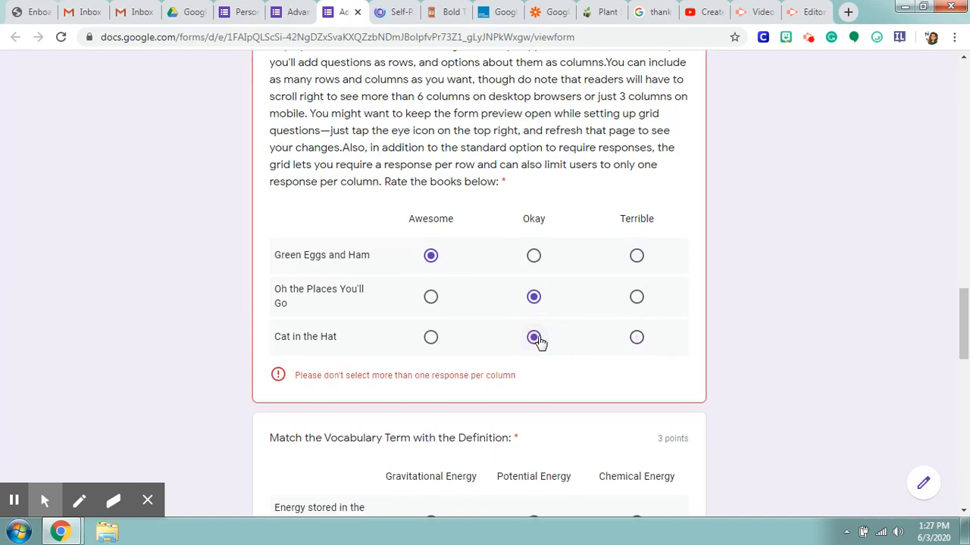
pyautogui.click(637, 338)
# Step: Answer the three-row vocabulary multiple-choice grid with Gravitational Energy, Potential Energy and Chemical Energy, from the first row to the last
pyautogui.scroll(-1, 619, 311)
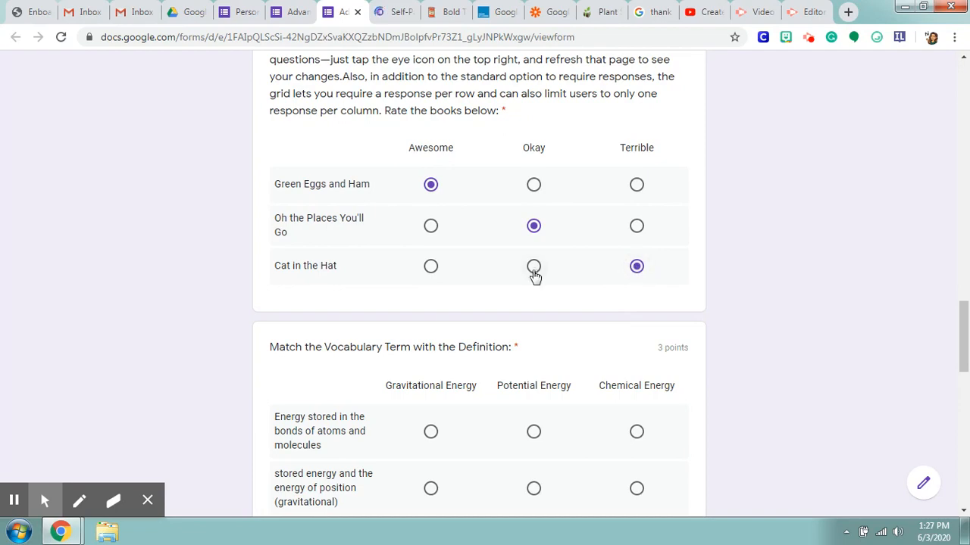
pyautogui.click(285, 12)
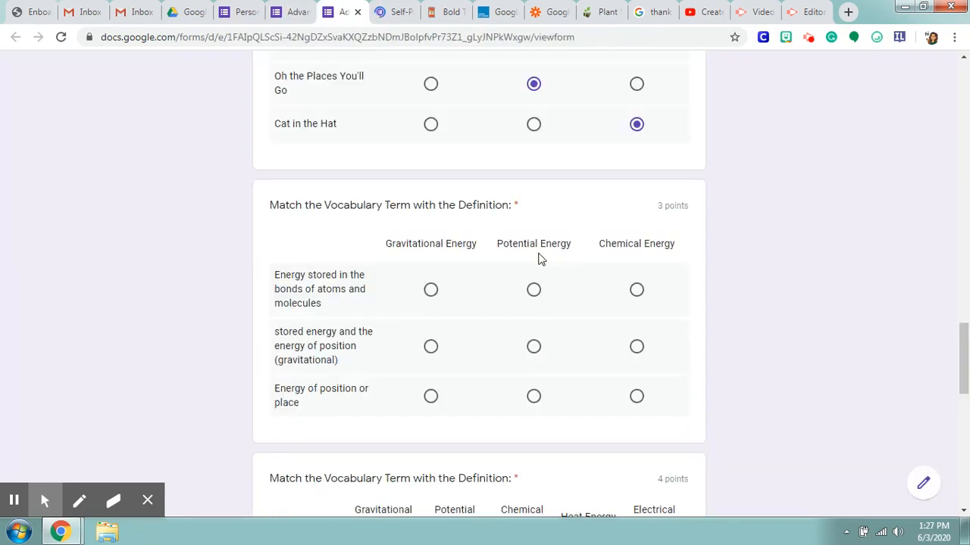
pyautogui.scroll(-2, 540, 259)
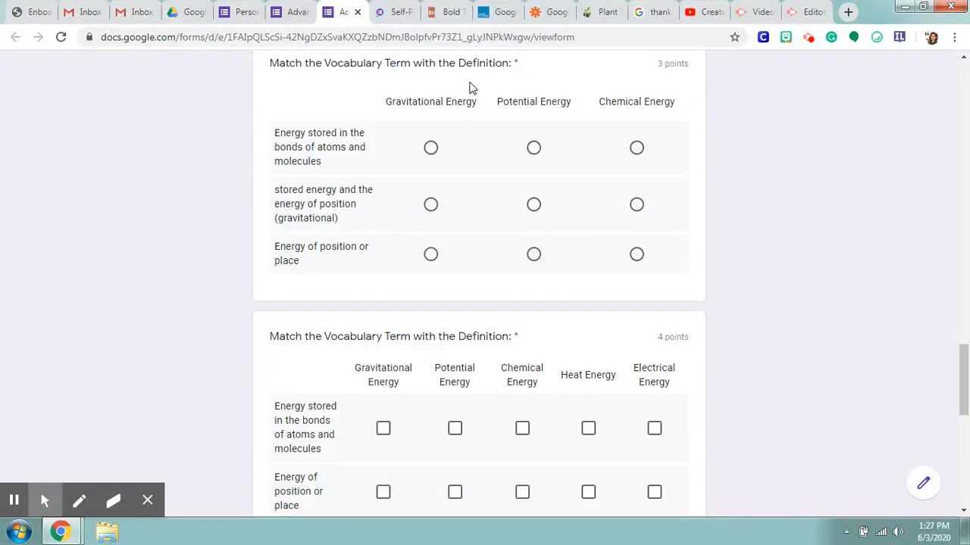
pyautogui.click(431, 149)
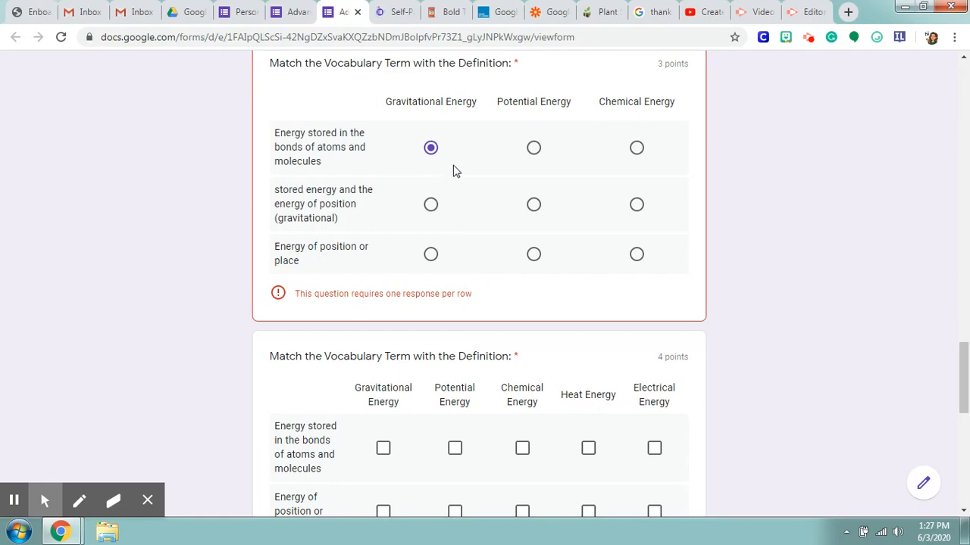
pyautogui.click(534, 206)
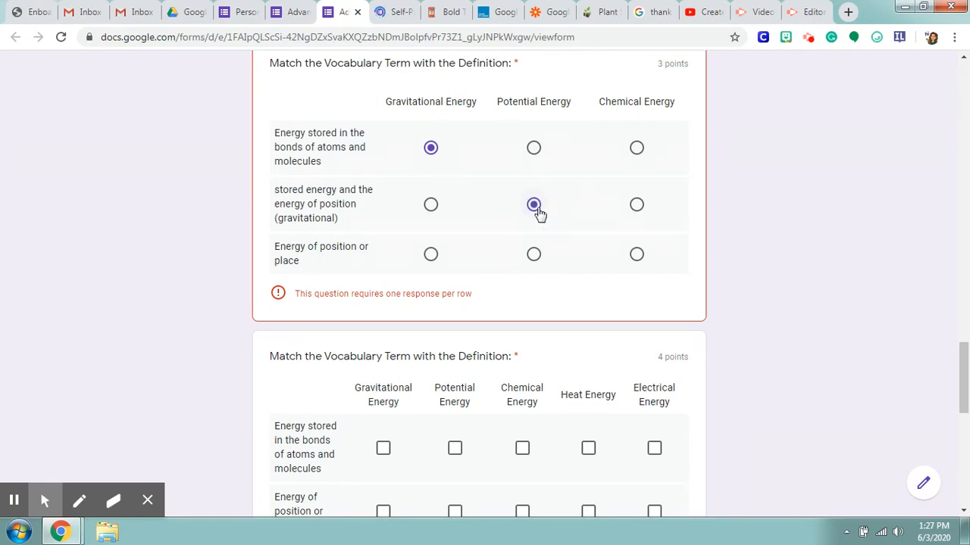
pyautogui.click(638, 256)
pyautogui.scroll(-2, 644, 186)
pyautogui.scroll(3, 644, 186)
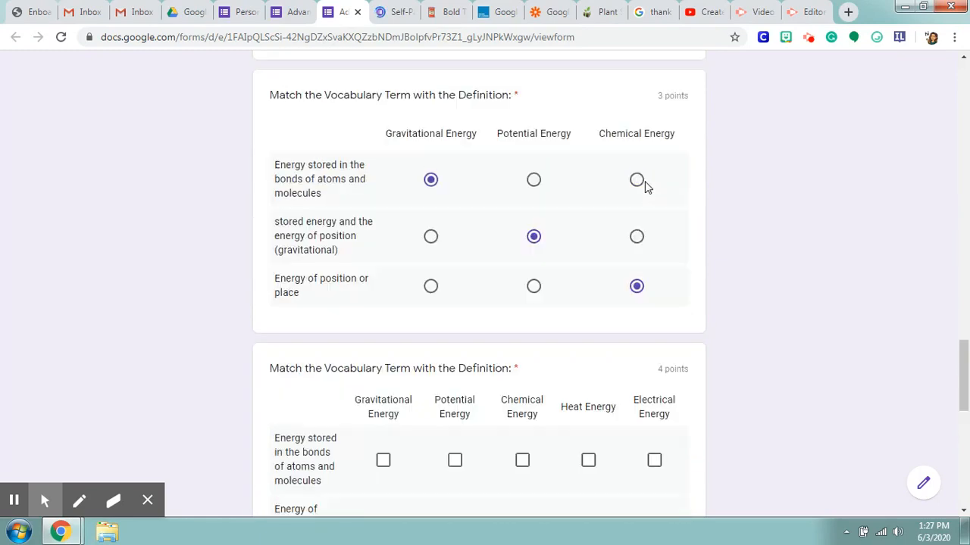
# Step: In the vocabulary checkbox grid, select Gravitational Energy for the first two rows and Potential Energy for the third
pyautogui.scroll(-1, 649, 271)
pyautogui.scroll(-3, 649, 270)
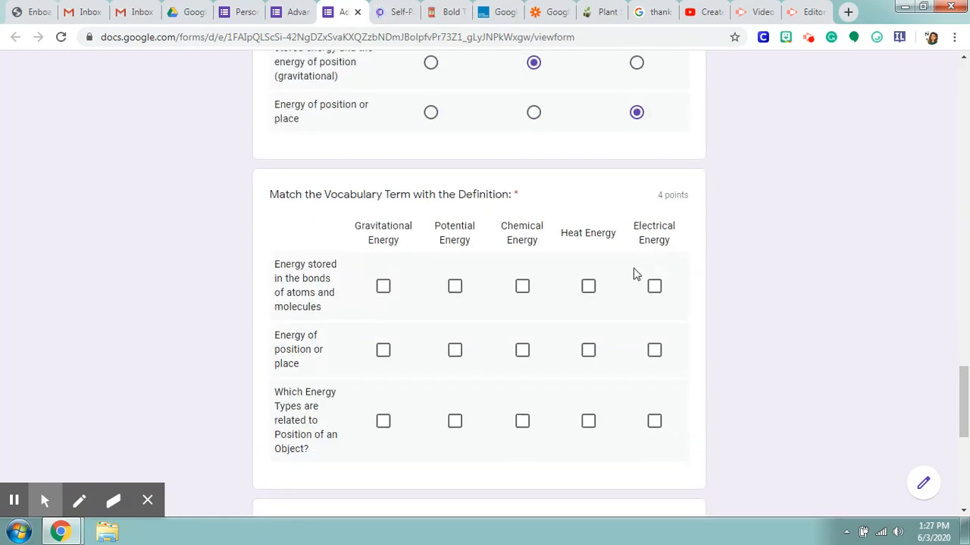
pyautogui.click(383, 217)
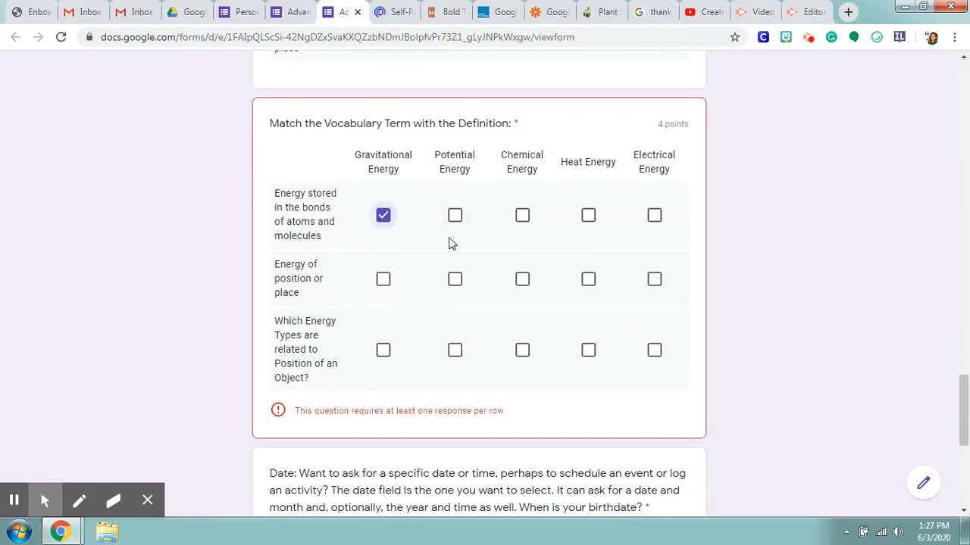
pyautogui.click(383, 282)
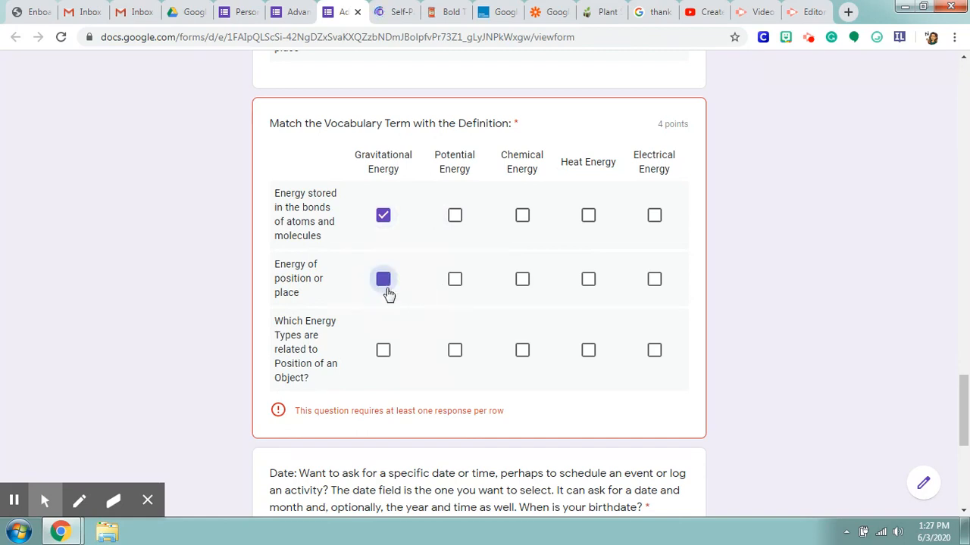
pyautogui.click(462, 347)
# Step: Add second answers in the checkbox grid: Chemical Energy for the first row and Electrical Energy for the second and third
pyautogui.click(522, 215)
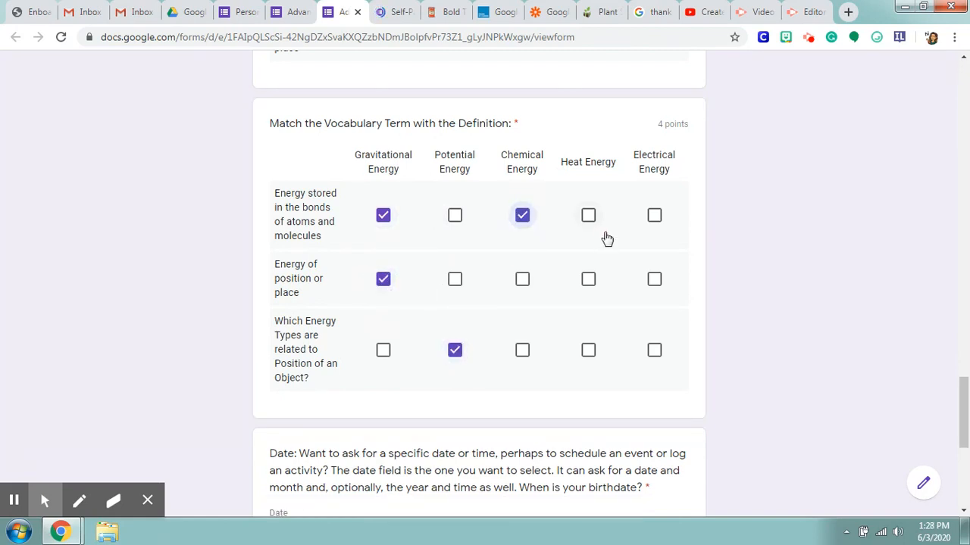
pyautogui.click(655, 279)
pyautogui.click(654, 351)
pyautogui.scroll(-2, 587, 303)
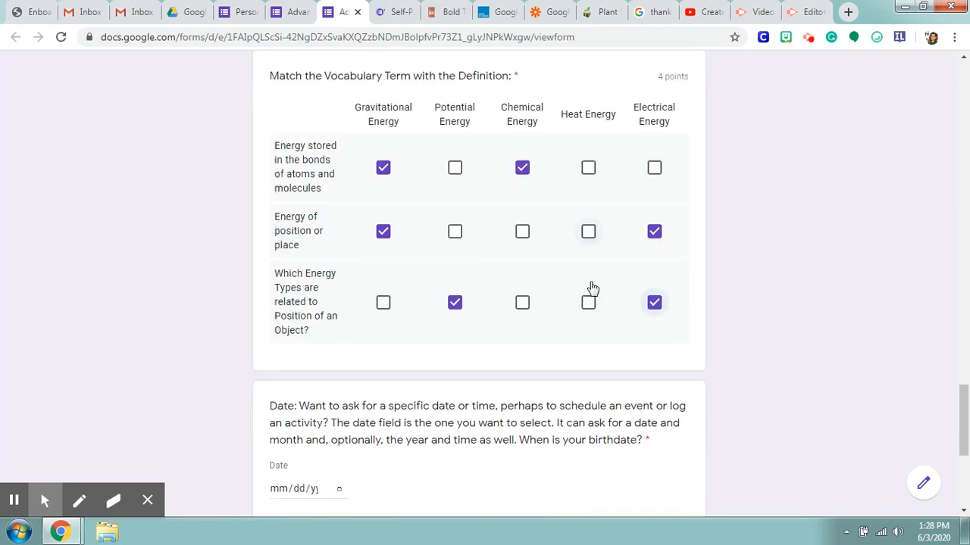
pyautogui.scroll(-1, 632, 199)
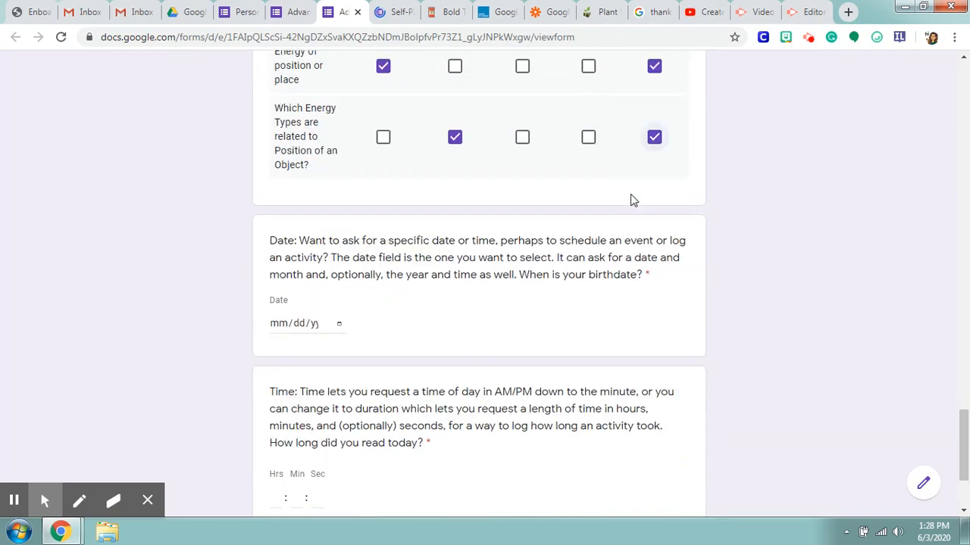
pyautogui.scroll(2, 606, 220)
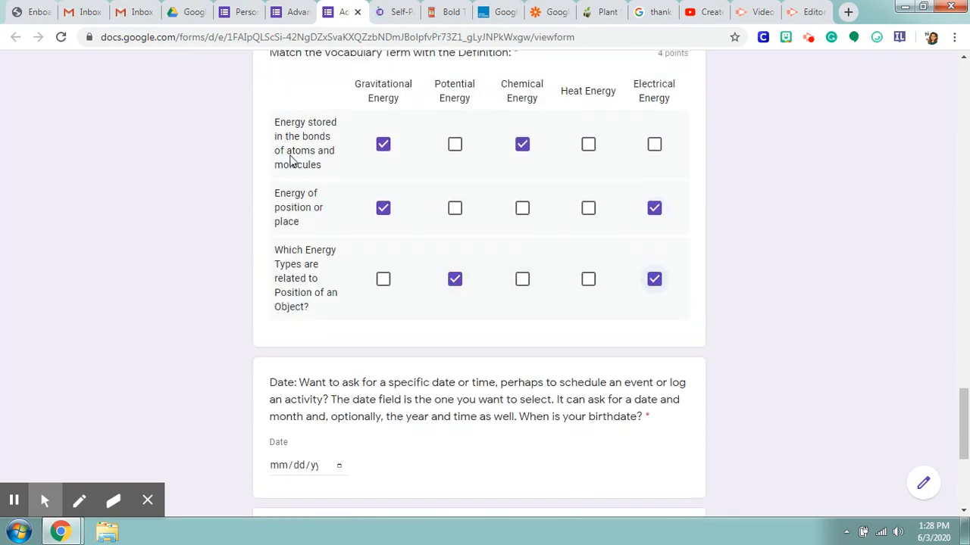
pyautogui.scroll(-4, 655, 296)
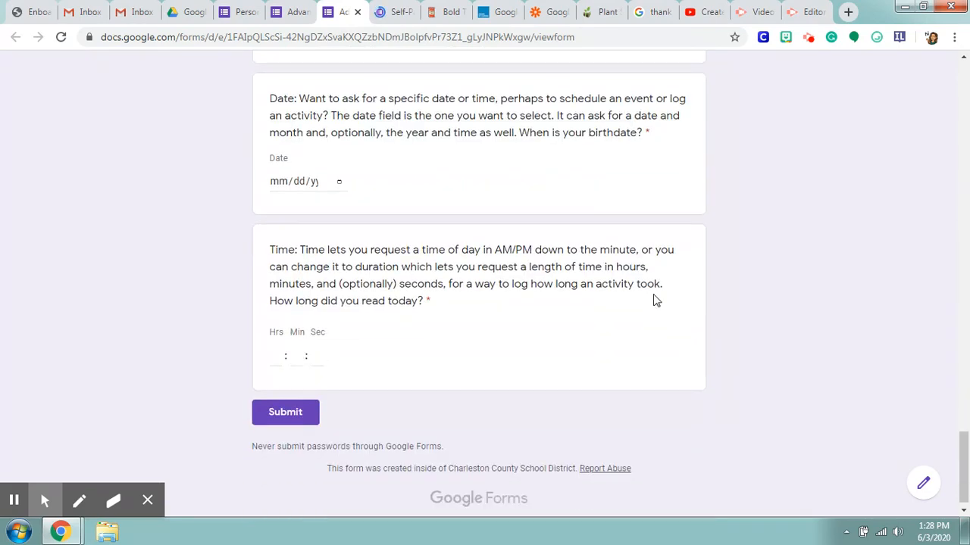
# Step: Pick a date for the birthdate question and enter a reading duration of 00:30:00 in the Time question
pyautogui.click(339, 184)
pyautogui.click(349, 256)
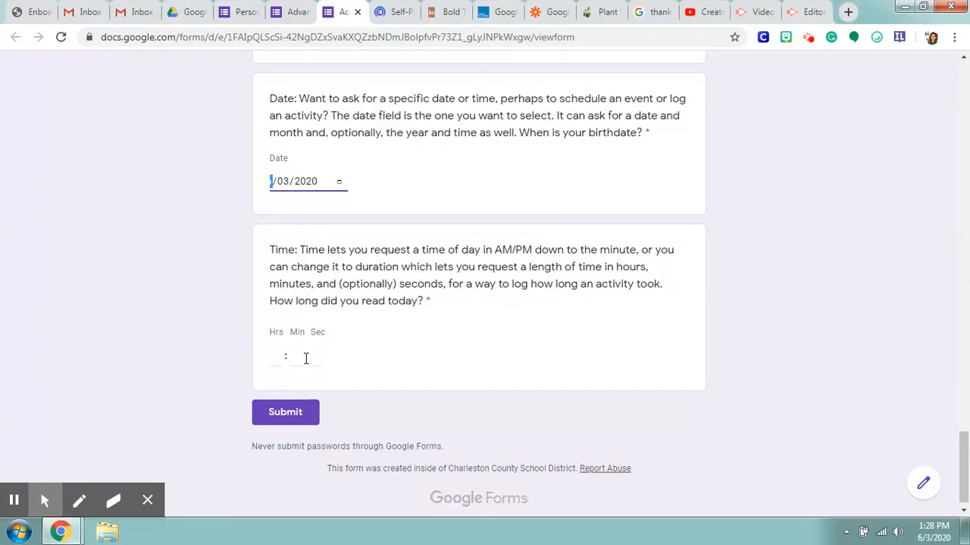
pyautogui.click(276, 356)
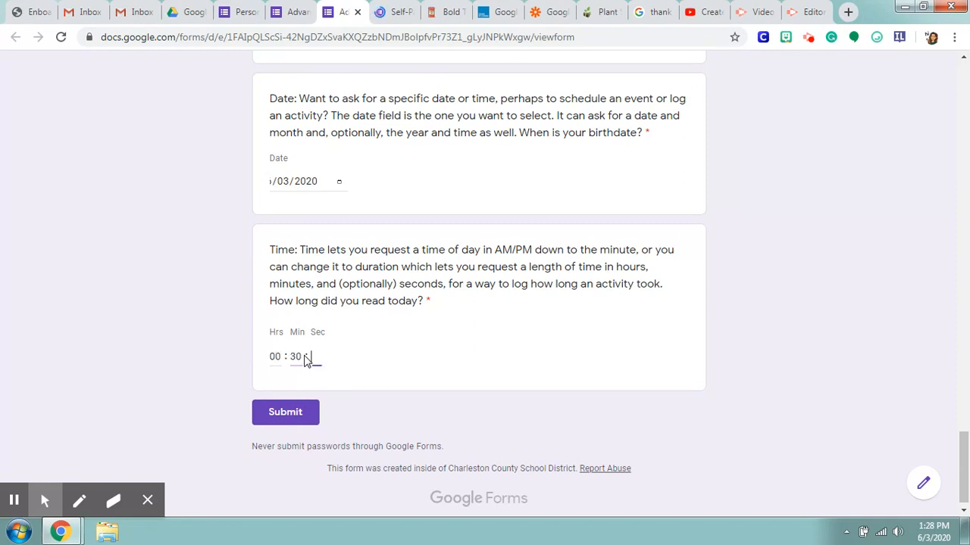
# Step: Submit the completed form and open the scored results of the response
pyautogui.click(286, 412)
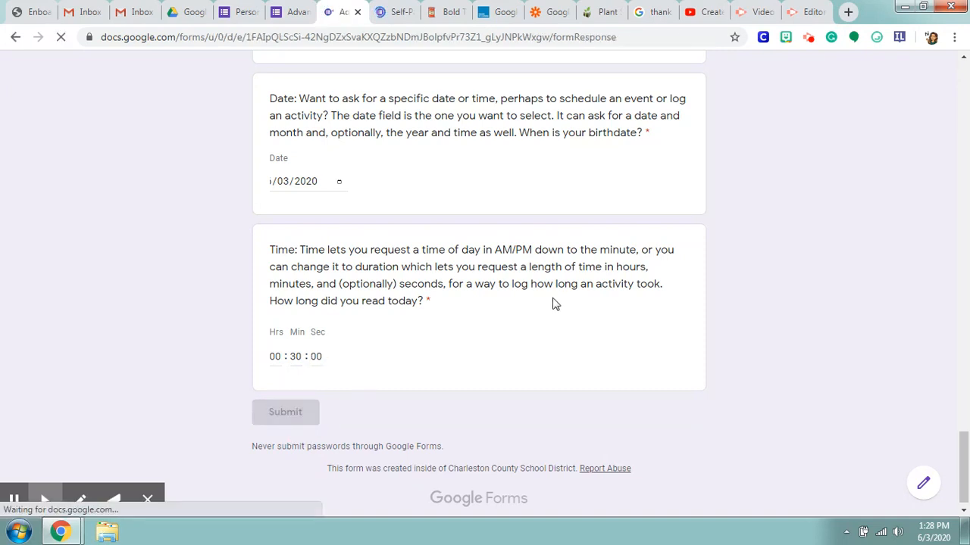
pyautogui.click(318, 170)
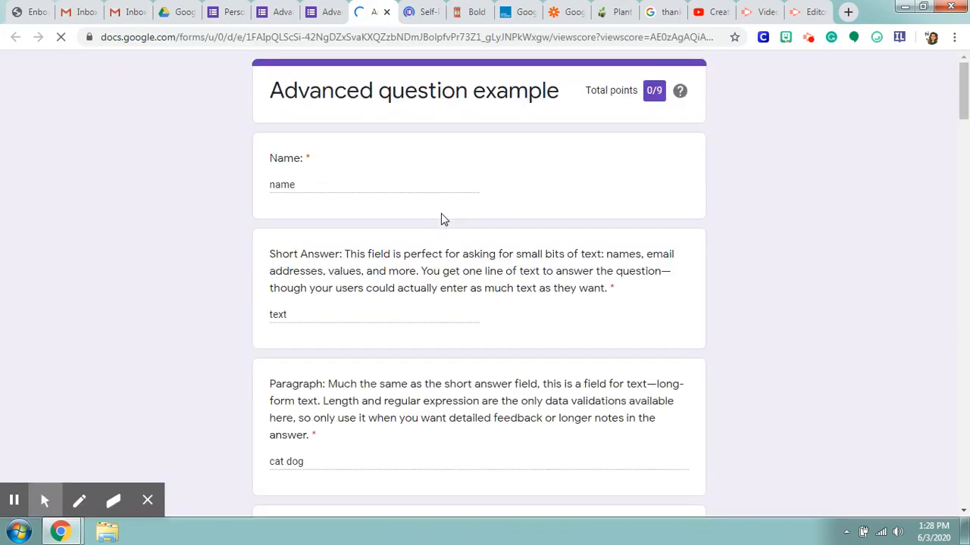
# Step: Review the scored results from the Paragraph question through the Linear Scale and book rating grid, comparing given answers with correct ones
pyautogui.scroll(-4, 504, 192)
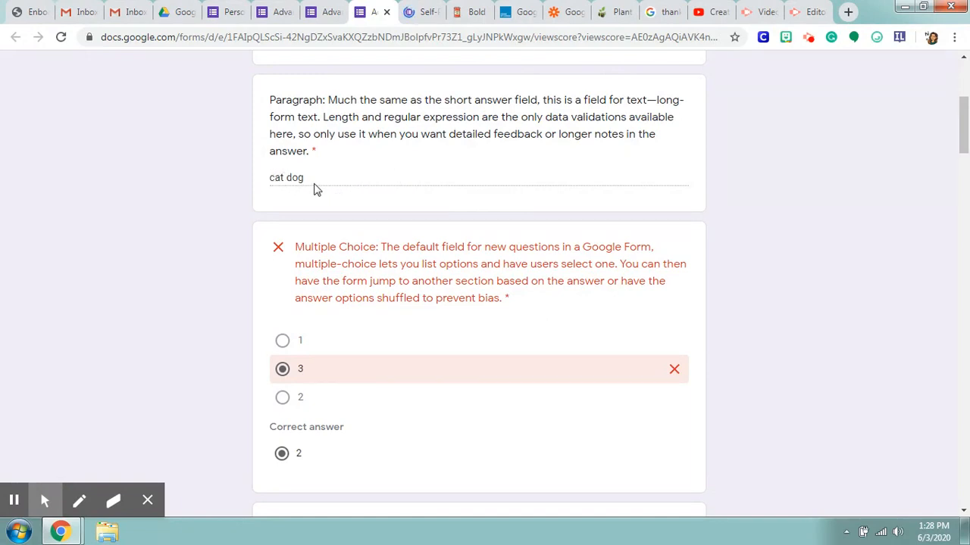
pyautogui.scroll(-2, 350, 233)
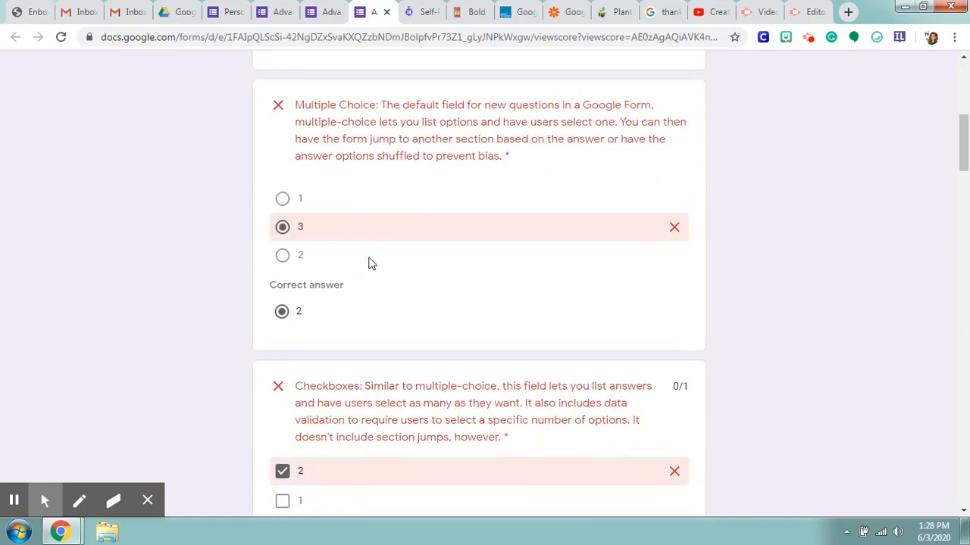
pyautogui.scroll(-3, 428, 271)
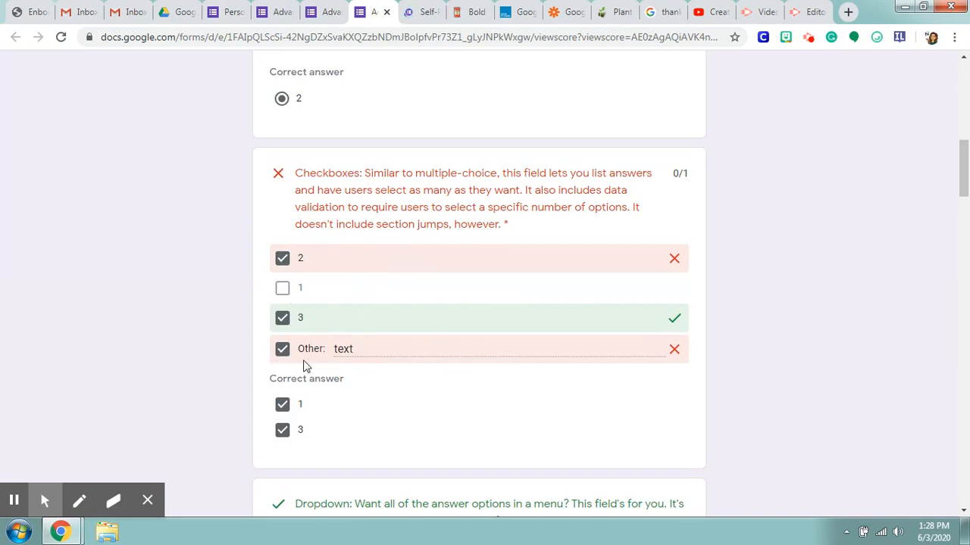
pyautogui.scroll(-6, 429, 361)
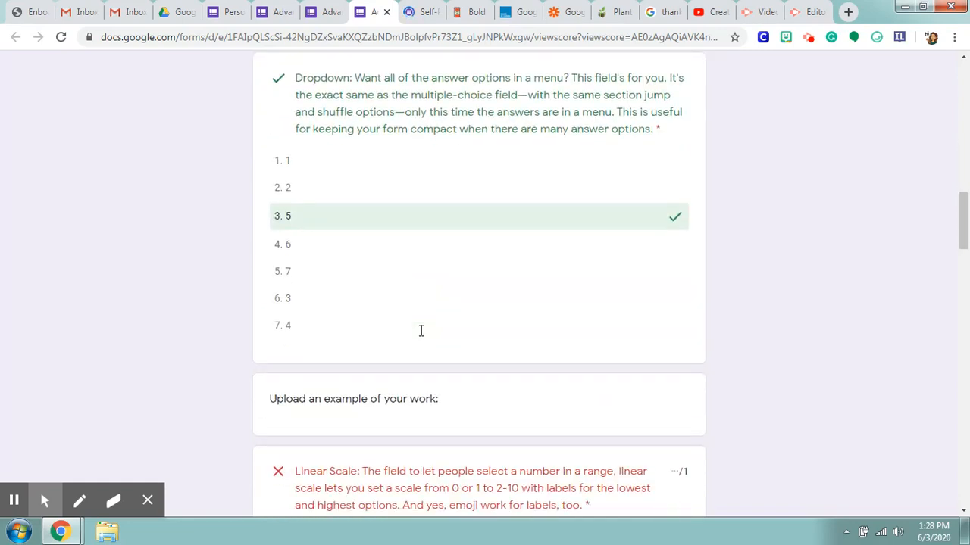
pyautogui.scroll(-3, 523, 204)
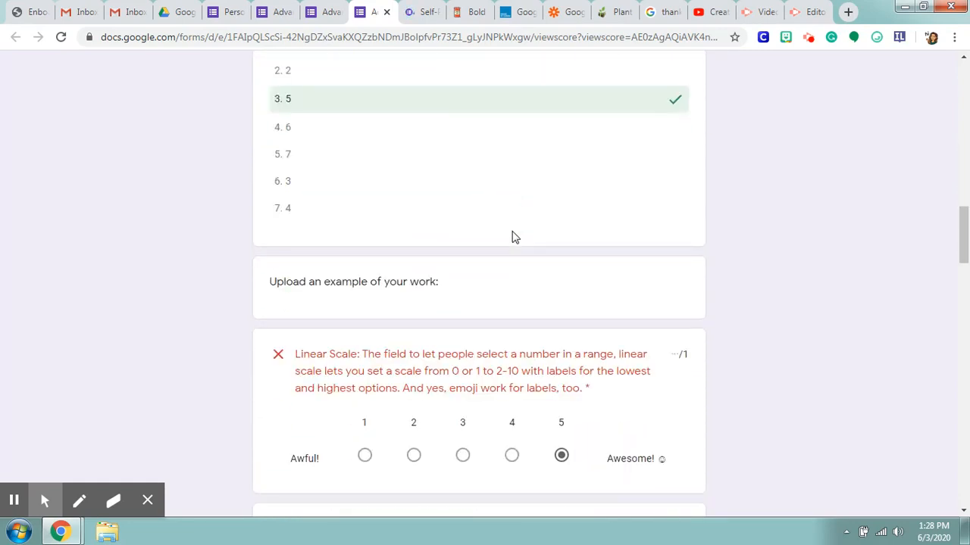
pyautogui.scroll(-5, 591, 232)
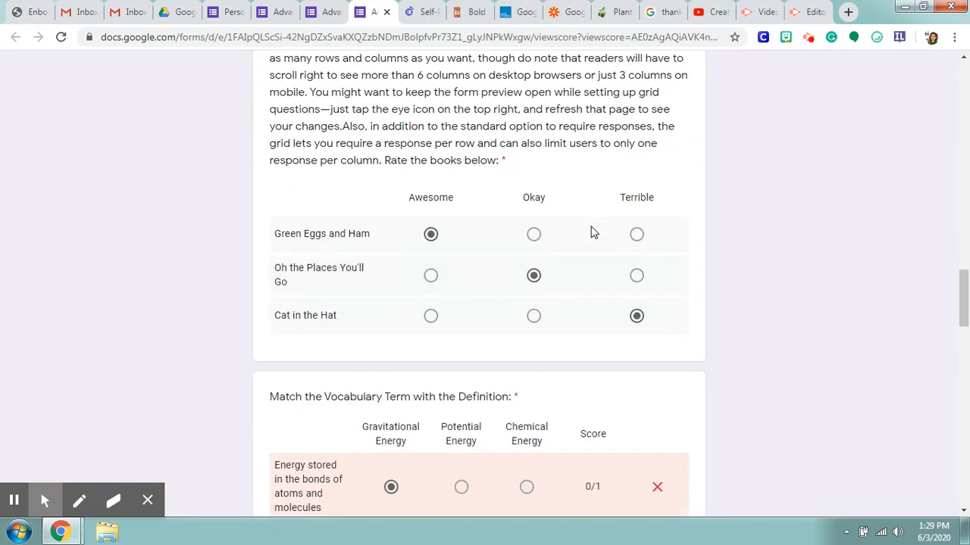
pyautogui.scroll(1, 593, 232)
pyautogui.scroll(-1, 593, 232)
pyautogui.scroll(3, 593, 232)
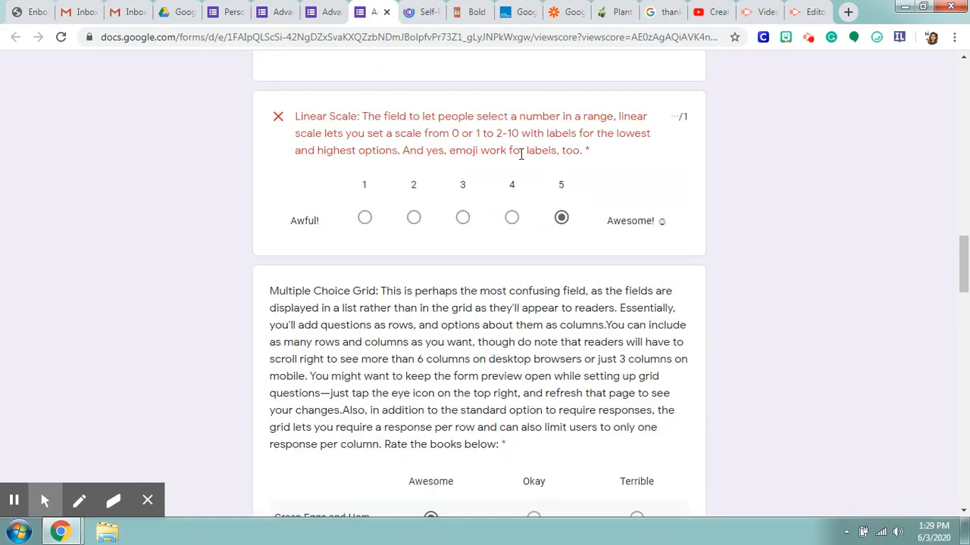
pyautogui.scroll(-2, 561, 219)
pyautogui.scroll(-1, 583, 313)
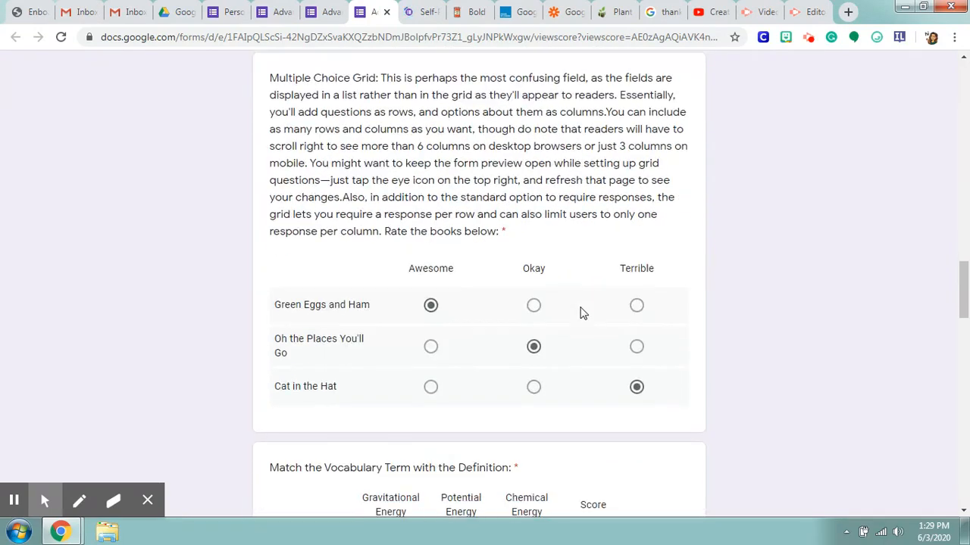
pyautogui.scroll(-1, 454, 299)
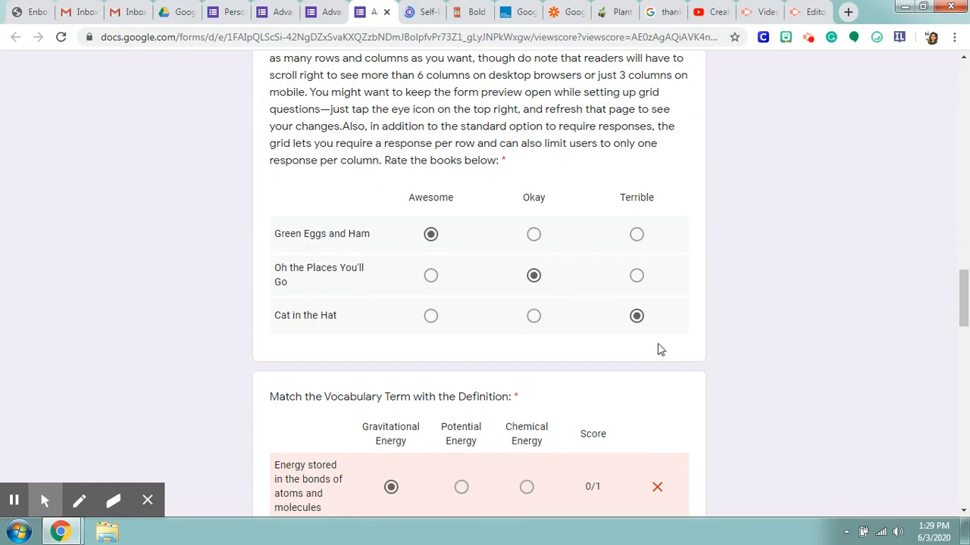
pyautogui.scroll(-5, 643, 271)
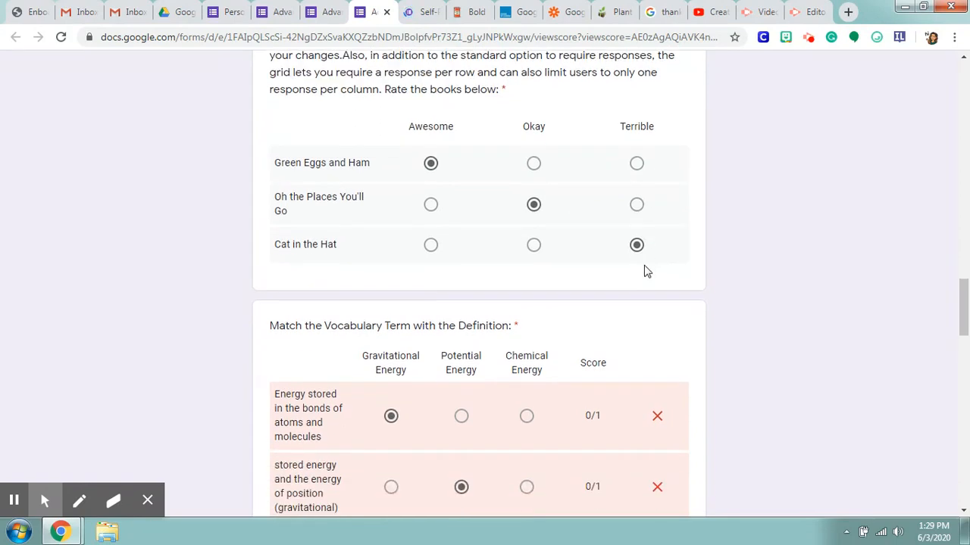
# Step: Examine the row scores and correct answers of both vocabulary grids, plus the submitted Date and Time responses
pyautogui.scroll(1, 646, 274)
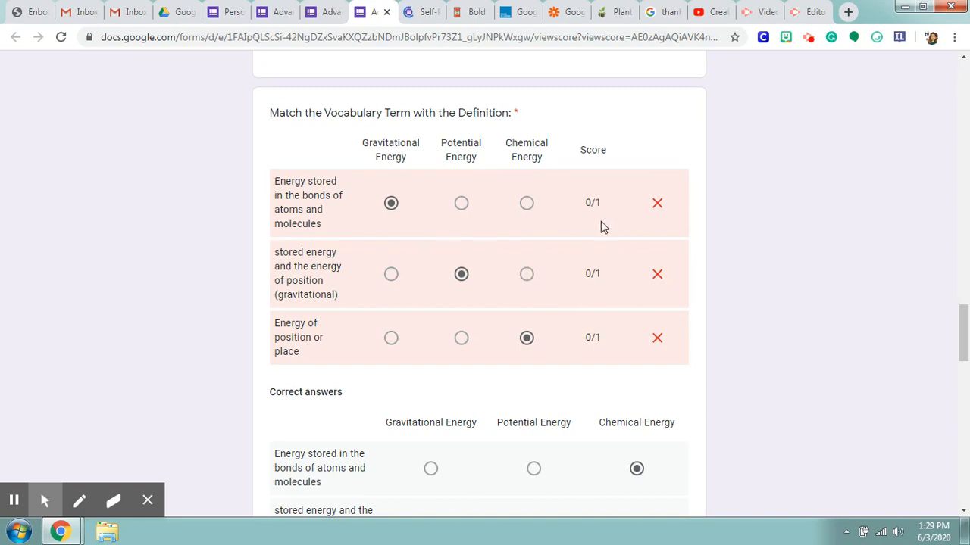
pyautogui.scroll(-4, 606, 345)
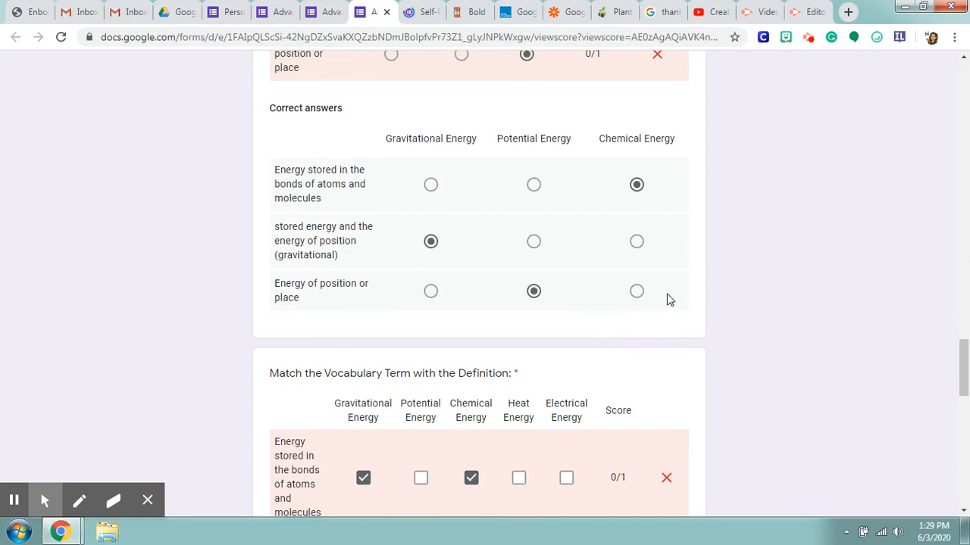
pyautogui.scroll(4, 634, 215)
pyautogui.scroll(-3, 619, 398)
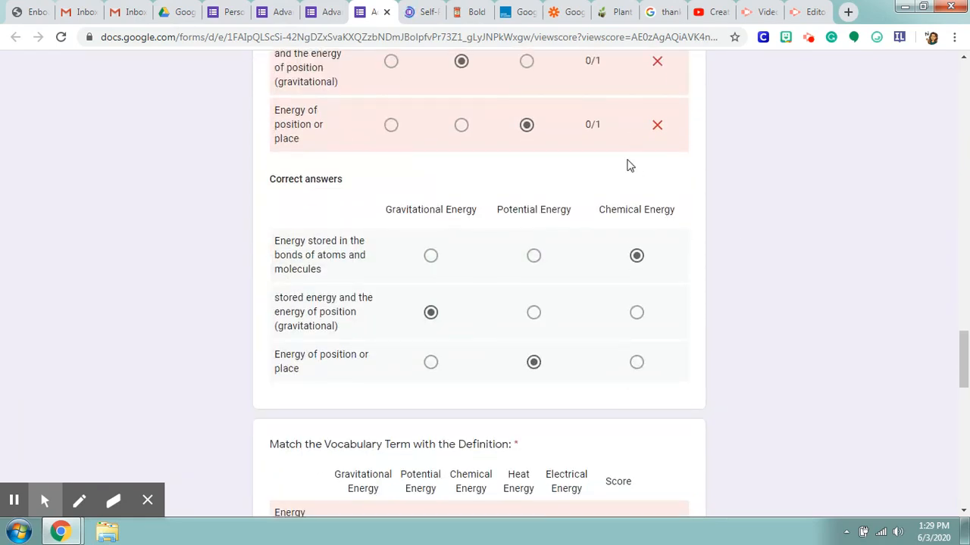
pyautogui.scroll(3, 628, 189)
pyautogui.scroll(-1, 604, 163)
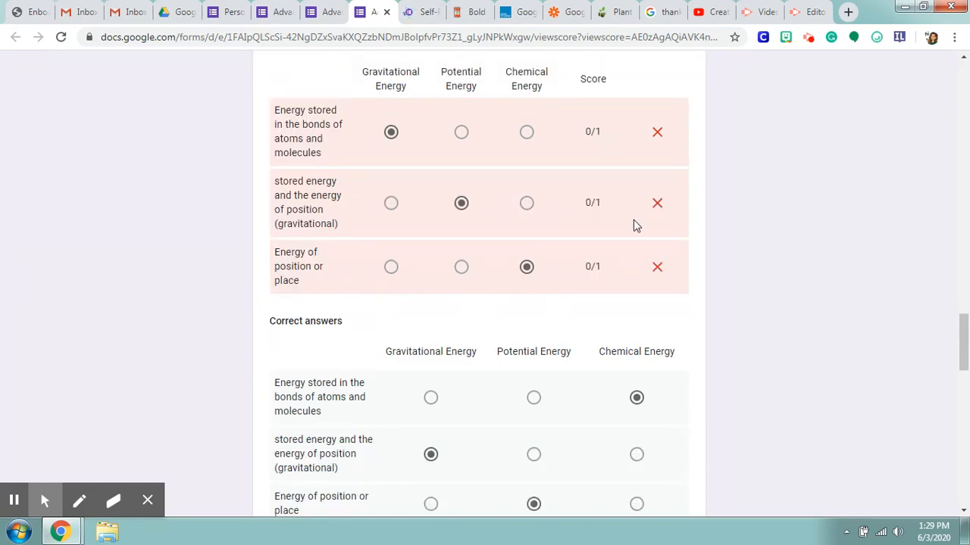
pyautogui.scroll(-6, 635, 226)
pyautogui.scroll(5, 635, 226)
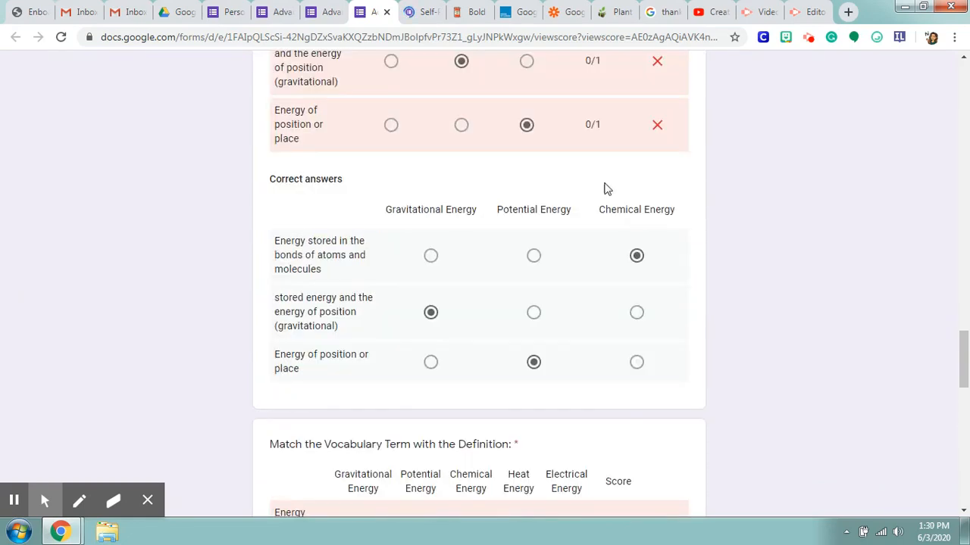
pyautogui.scroll(-6, 639, 211)
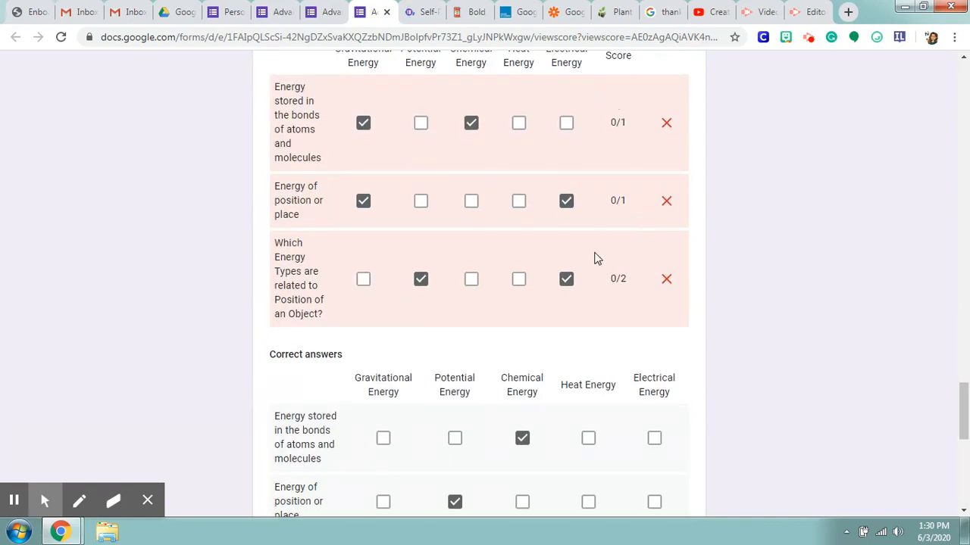
pyautogui.scroll(-4, 597, 262)
pyautogui.scroll(-3, 599, 270)
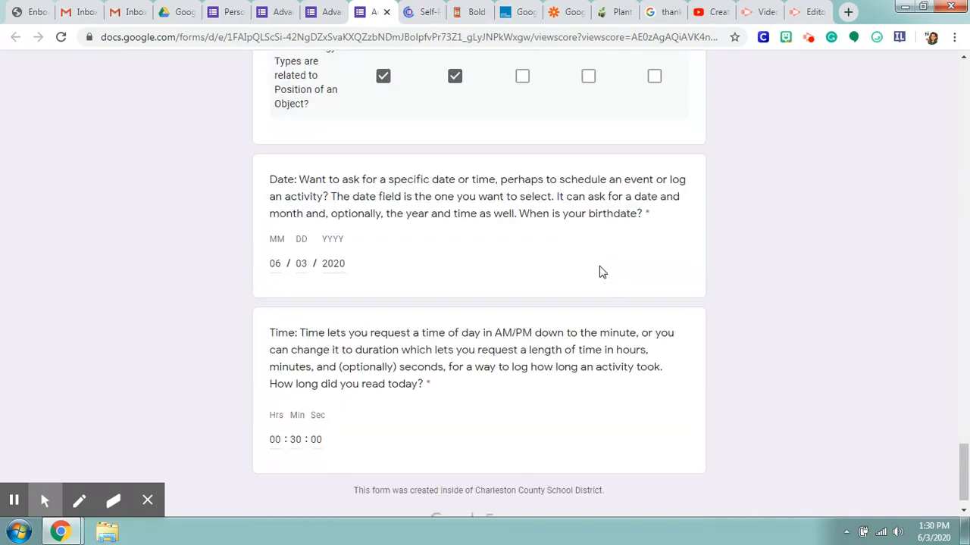
pyautogui.scroll(-1, 359, 286)
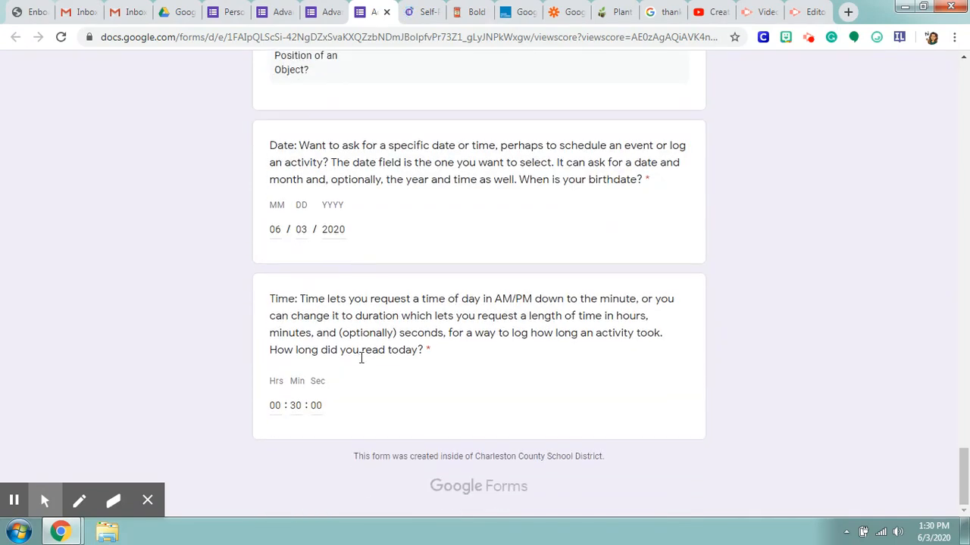
pyautogui.scroll(20, 598, 409)
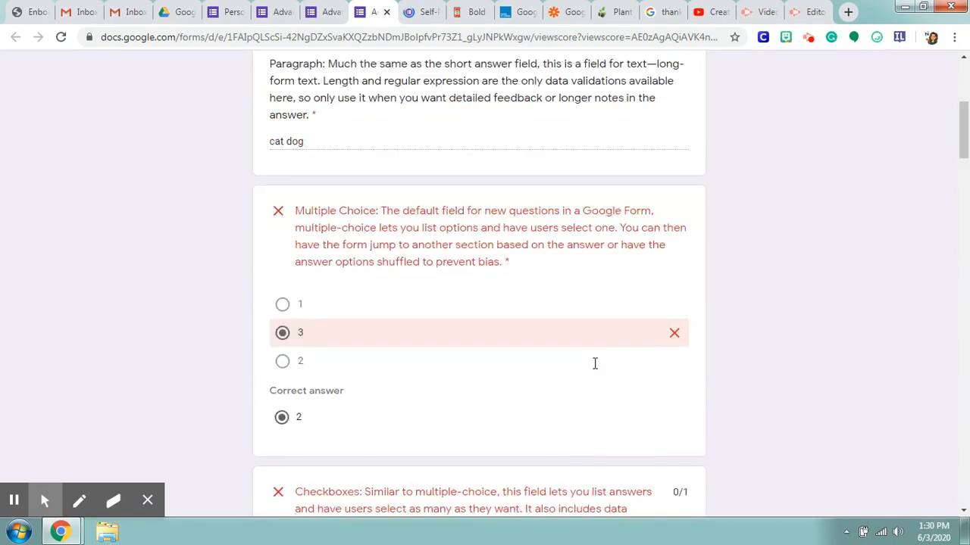